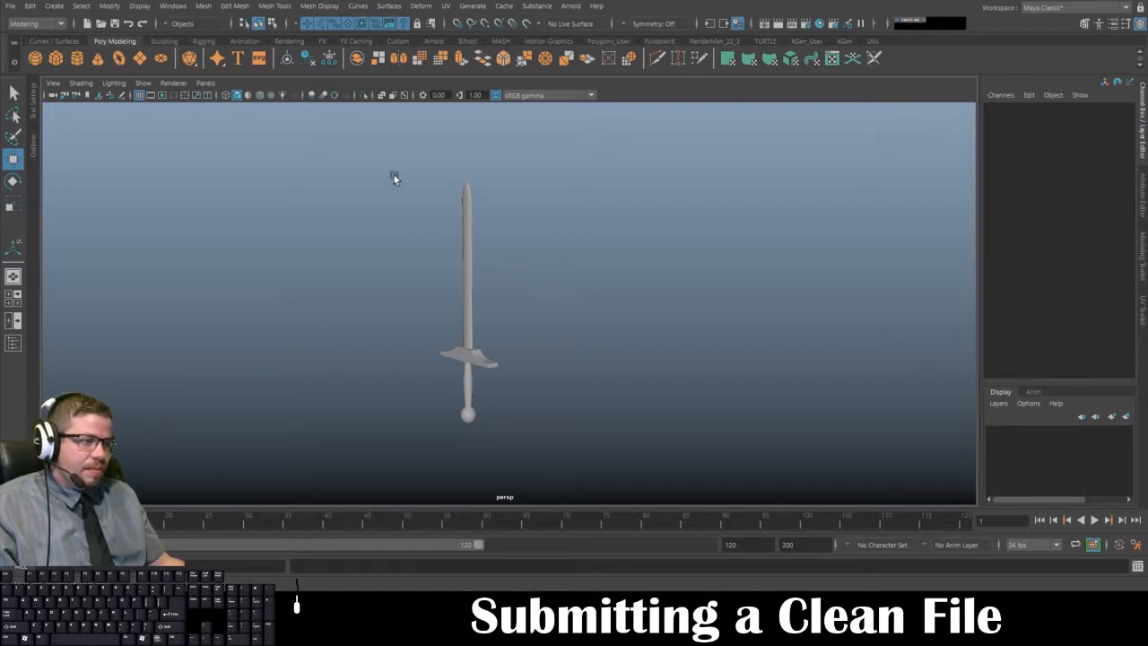
- Select the entire sword mesh in the perspective view
left_click_drag(392, 177, 625, 459)
left_click(584, 422)
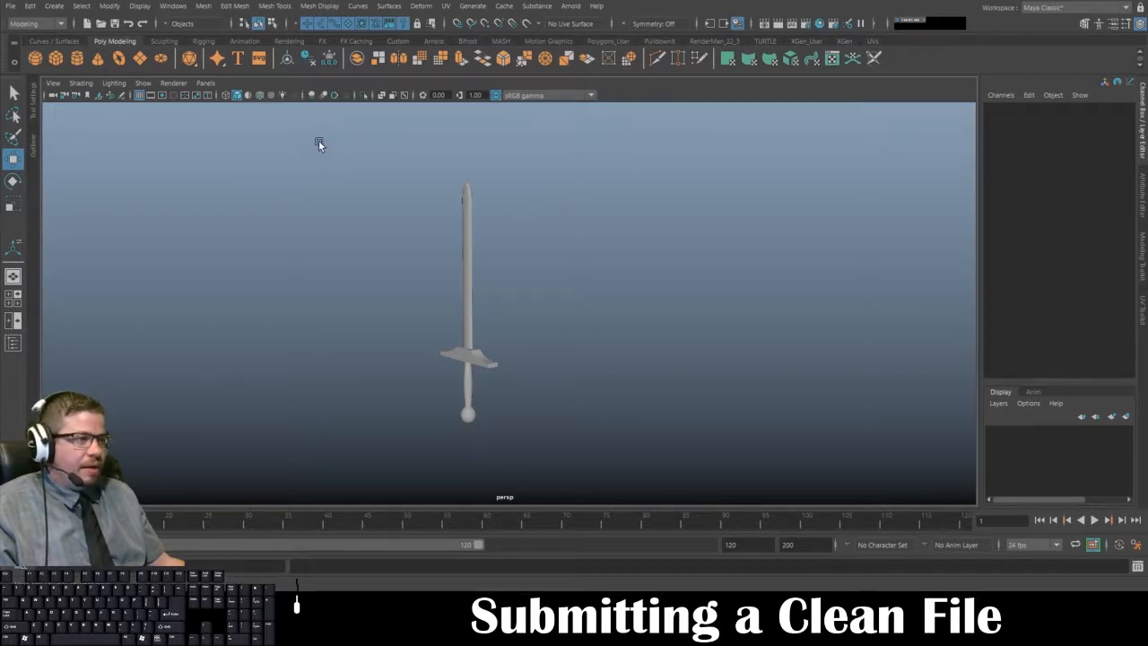
left_click_drag(319, 143, 615, 494)
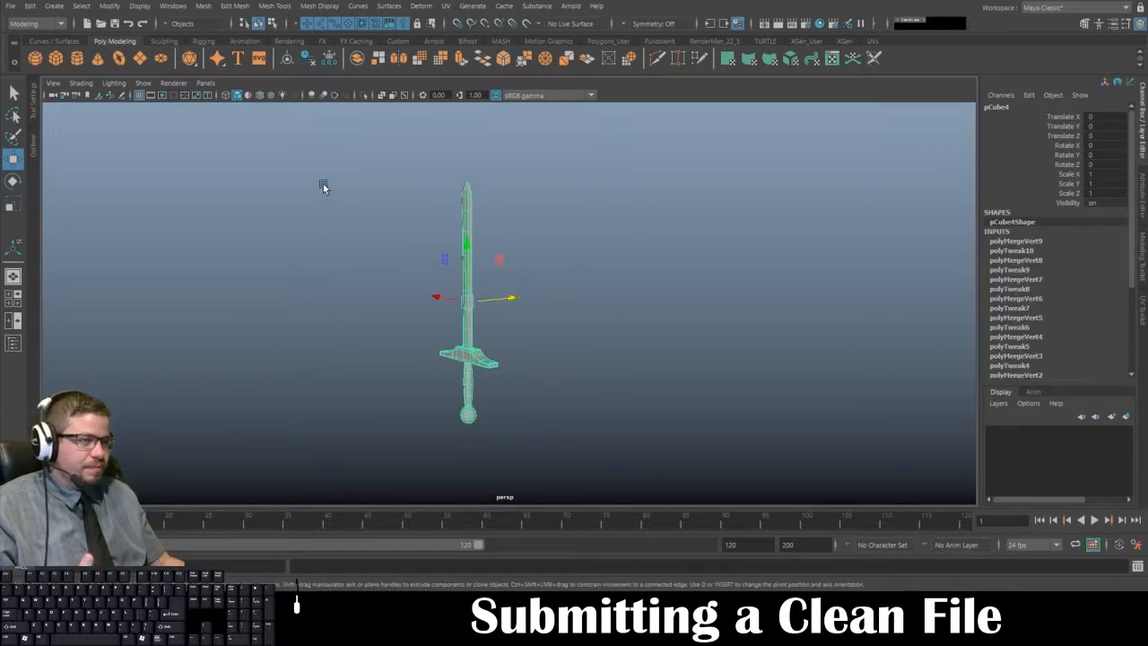
- Open the Outliner docked beside the perspective view
left_click(174, 6)
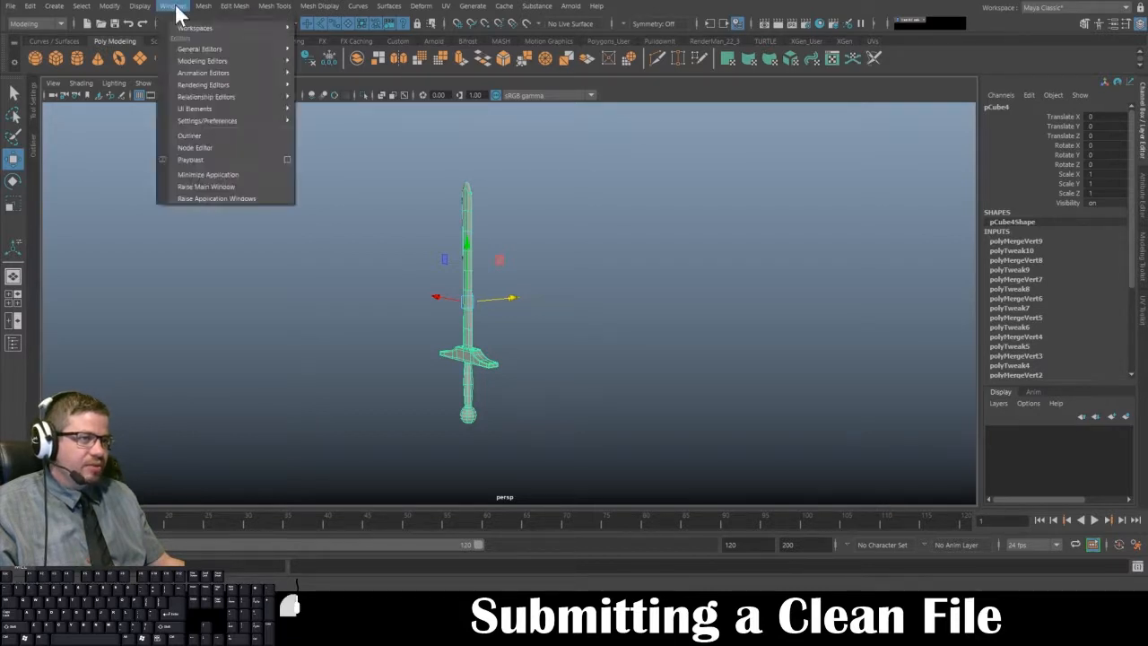
mouse_move(199, 123)
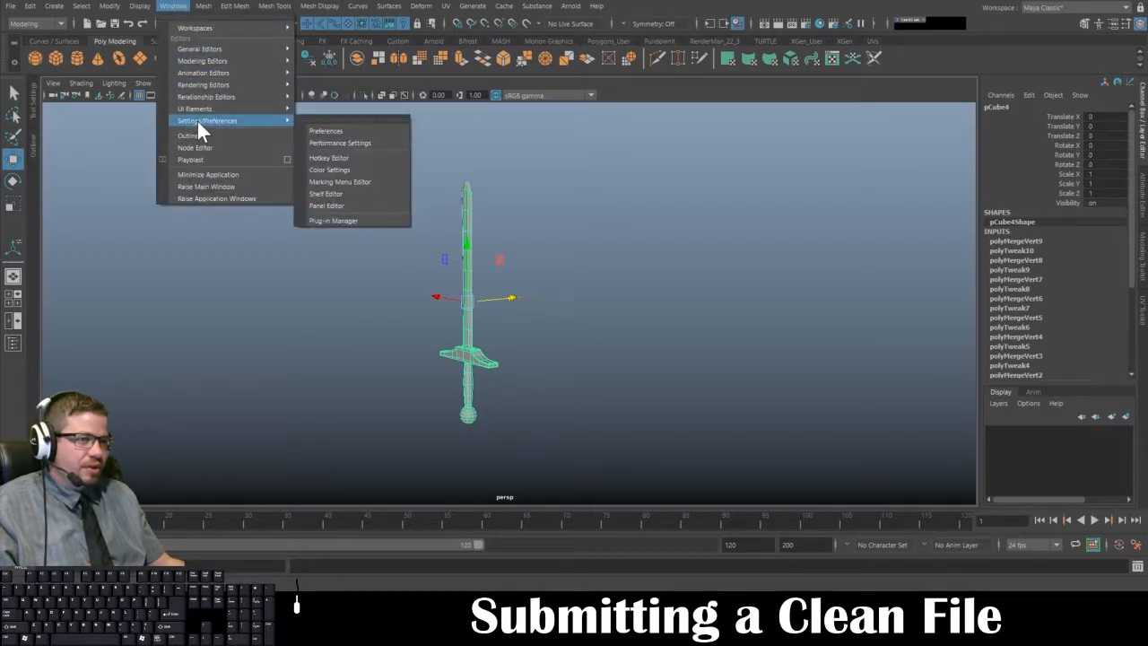
left_click(200, 134)
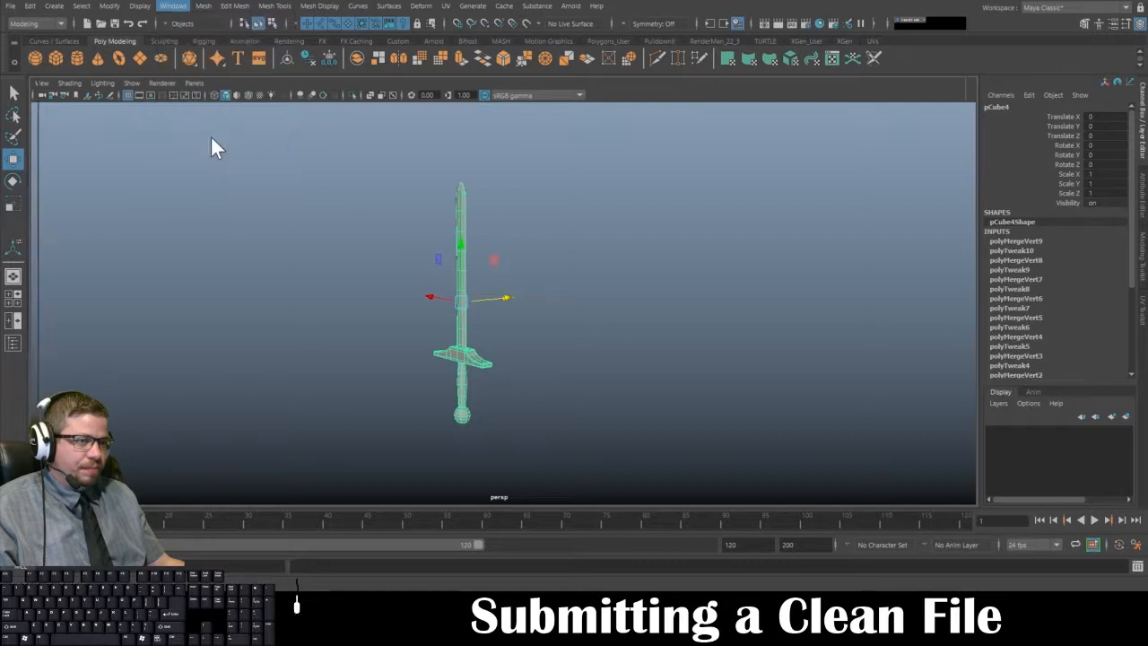
mouse_move(100, 82)
left_mouse_down()
mouse_move(255, 114)
mouse_move(493, 128)
mouse_move(241, 177)
mouse_move(111, 131)
mouse_move(90, 85)
left_mouse_up()
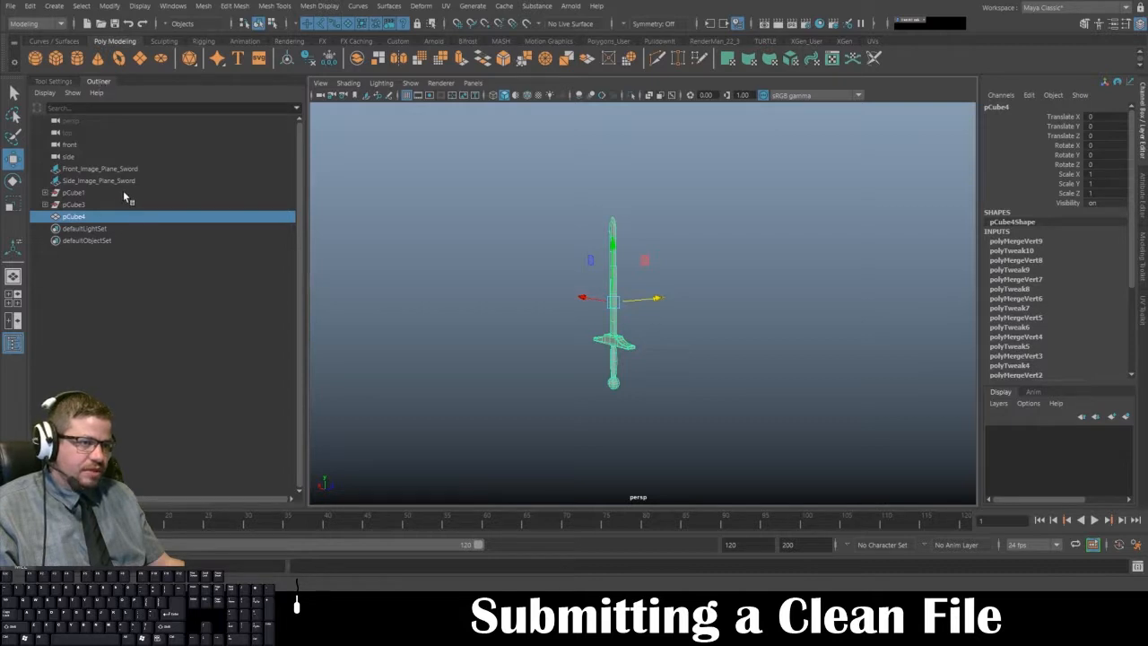
left_click(59, 82)
left_click(90, 82)
left_click(67, 83)
left_click(66, 82)
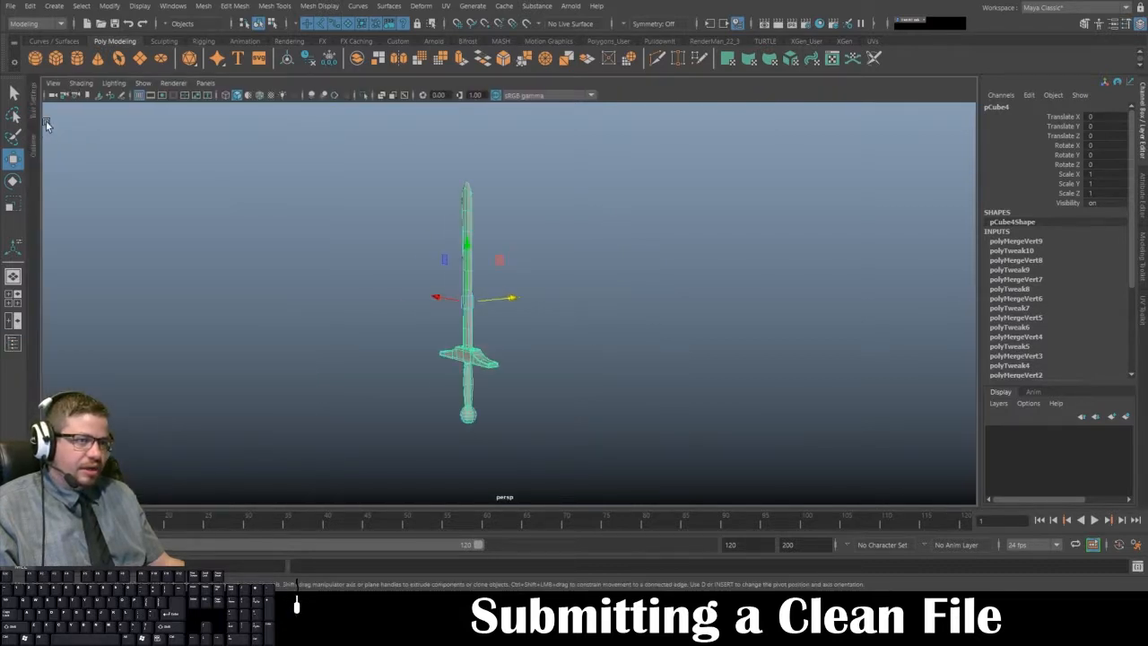
left_click(34, 144)
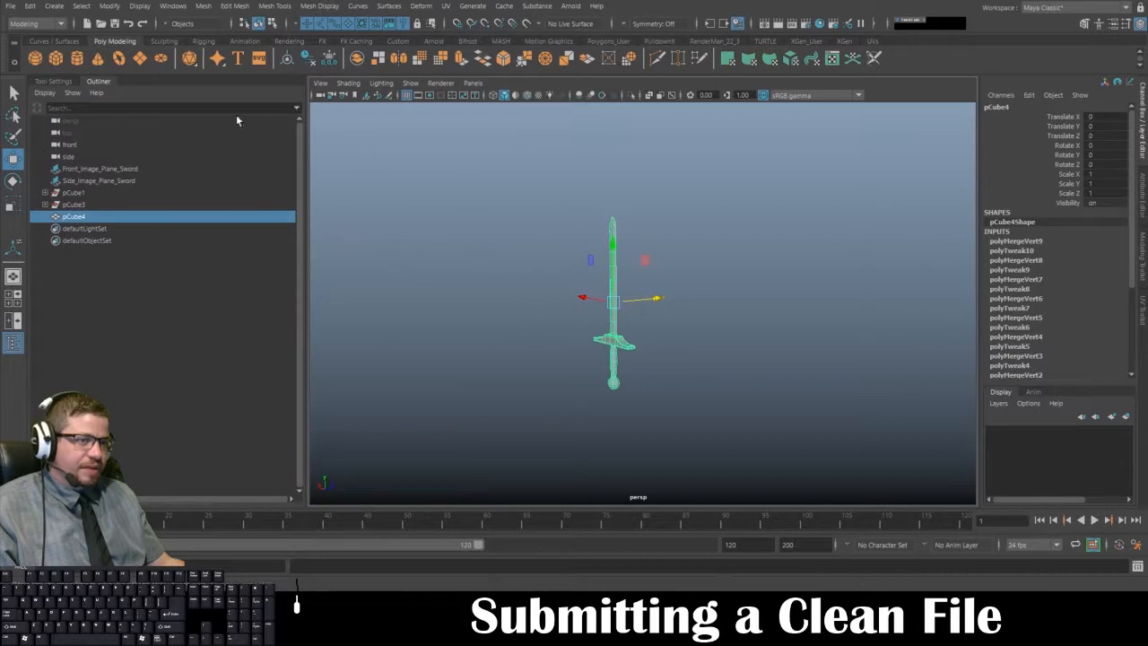
- Reselect the sword and toggle its smooth mesh preview on and off while viewing the crossguard
left_click(576, 175)
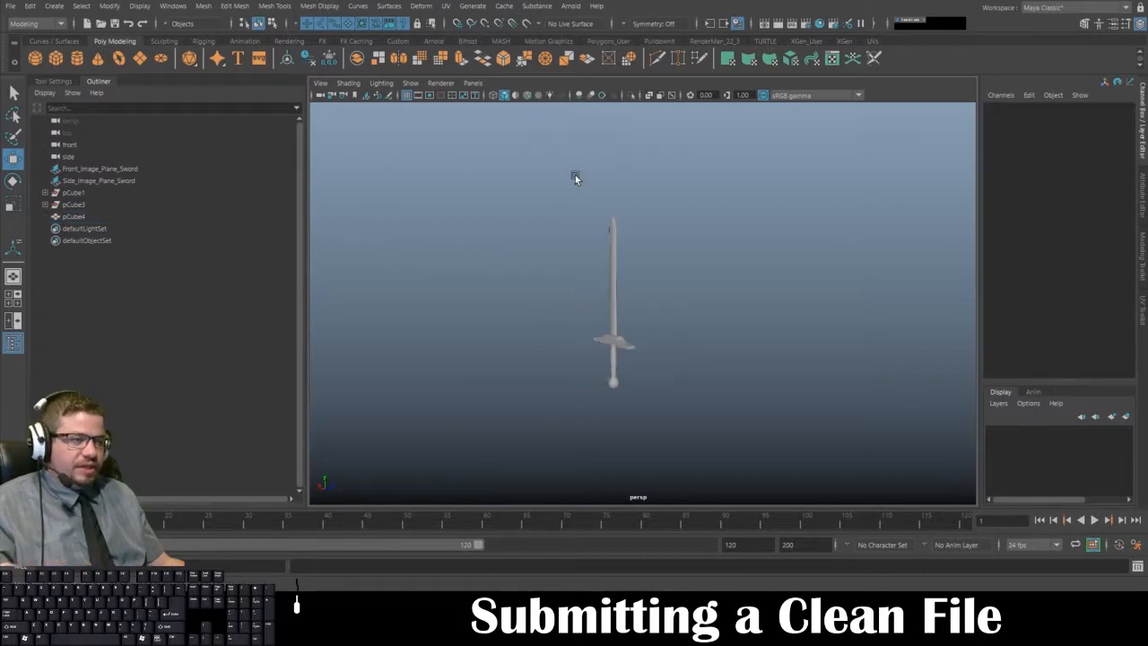
left_click(612, 267)
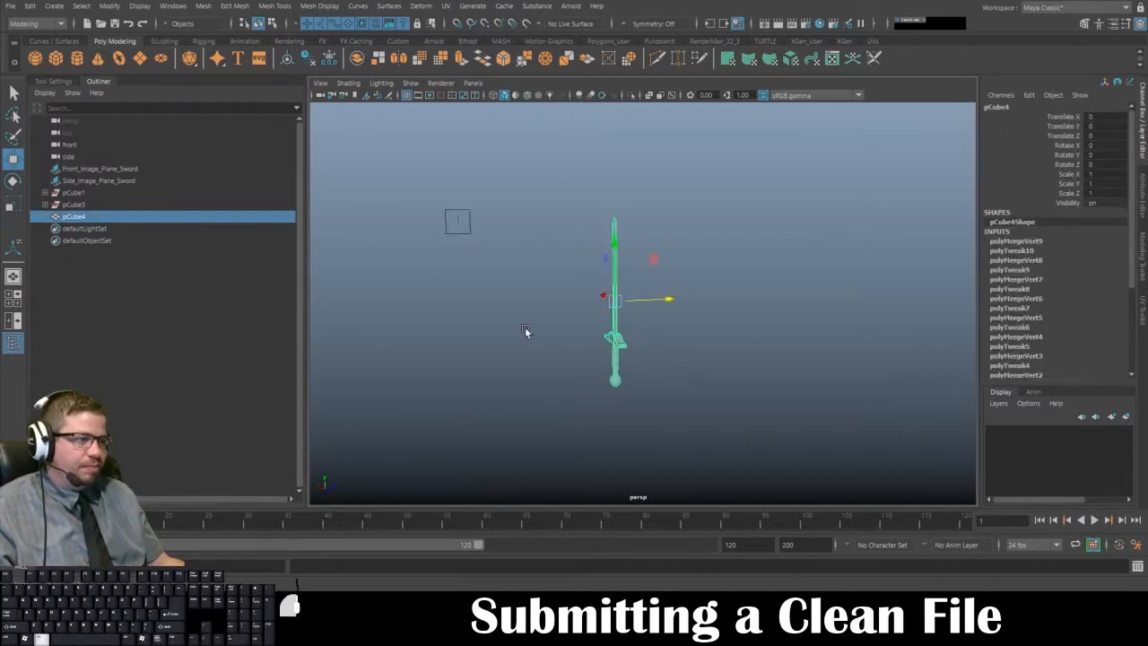
left_click_drag(662, 308, 612, 255, "alt")
right_click_drag(611, 255, 626, 311, "alt")
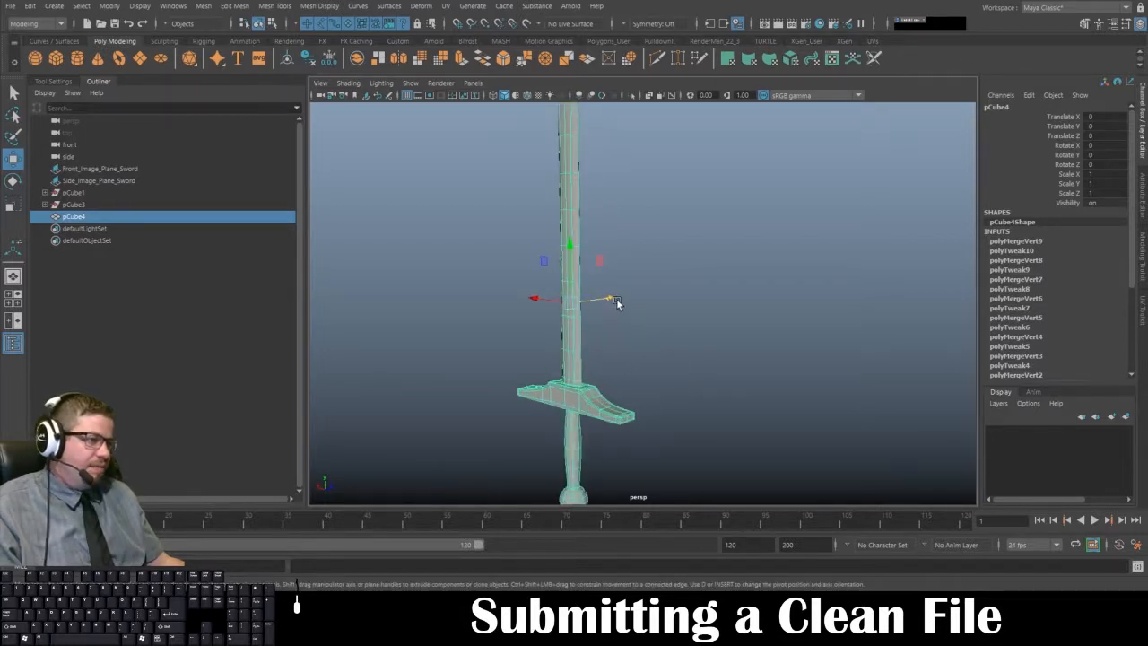
middle_click_drag(613, 337, 613, 287, "alt")
right_click_drag(612, 287, 572, 377, "alt")
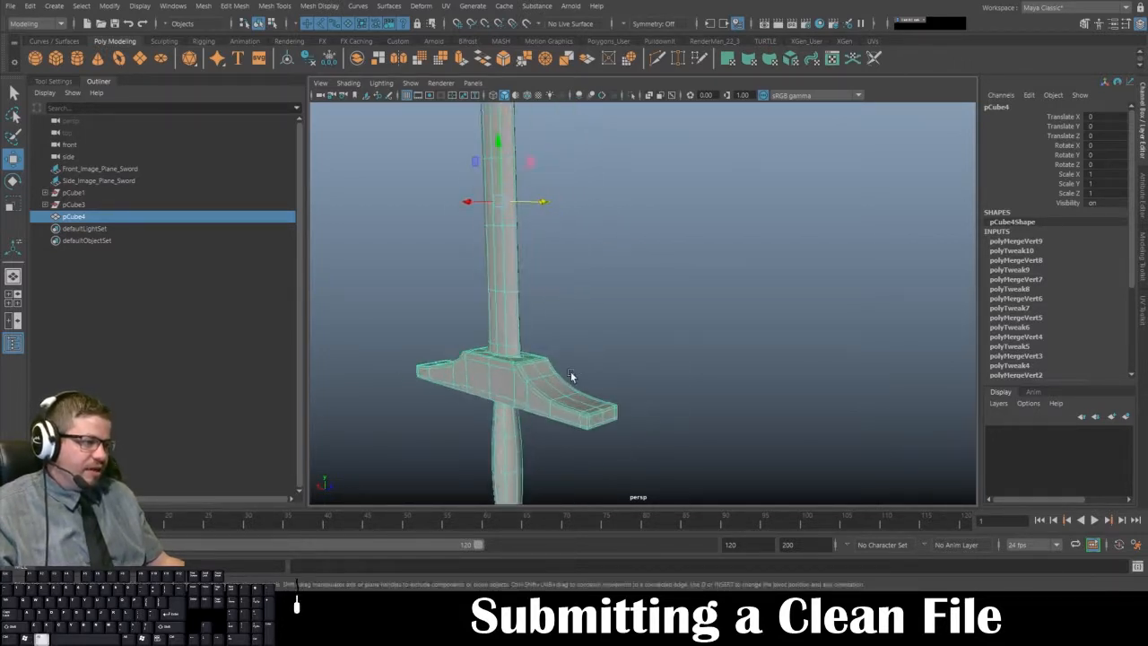
left_click_drag(571, 377, 605, 372, "alt")
key("3")
key("1")
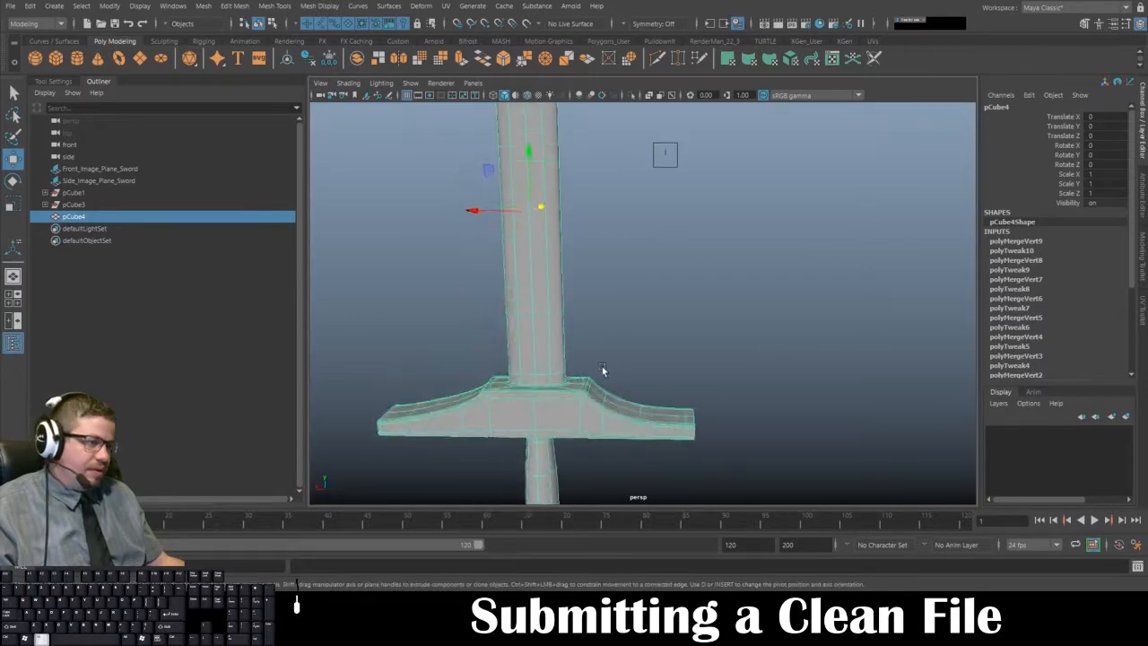
- Examine the sword's topology around the blade, crossguard, grip and pommel, switching to face selection and back to object selection
middle_click_drag(605, 372, 592, 292, "alt")
right_click_drag(592, 291, 567, 393, "alt")
left_click_drag(567, 392, 503, 429, "alt")
middle_click_drag(567, 311, 666, 333, "alt")
right_click_drag(559, 285, 556, 300)
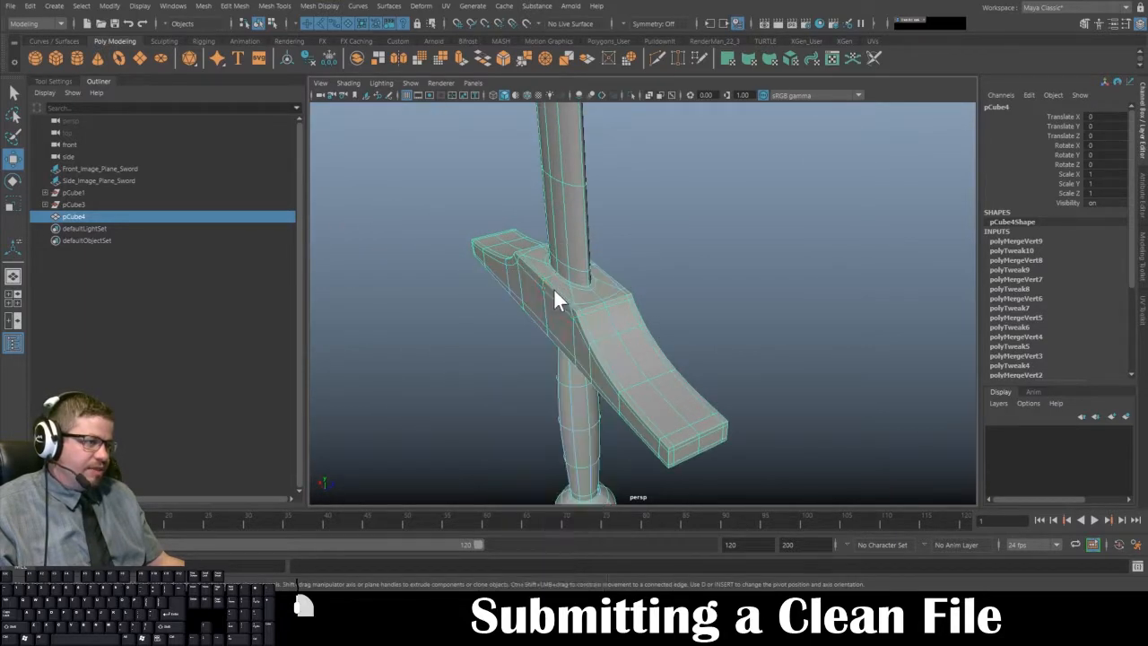
right_click_drag(551, 339, 423, 238, "alt")
middle_click_drag(422, 238, 441, 370, "alt")
left_click_drag(442, 369, 529, 334, "alt")
right_click_drag(529, 334, 447, 284, "alt")
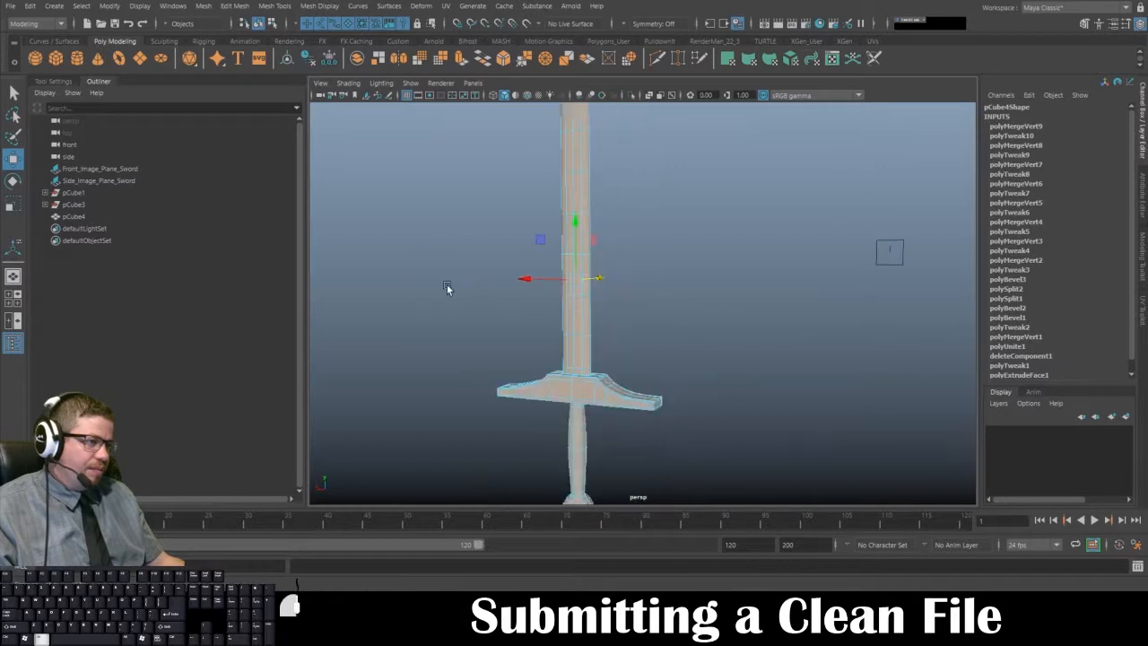
right_click_drag(579, 204, 529, 238)
left_click_drag(530, 238, 595, 449, "alt")
middle_click_drag(595, 448, 595, 392, "alt")
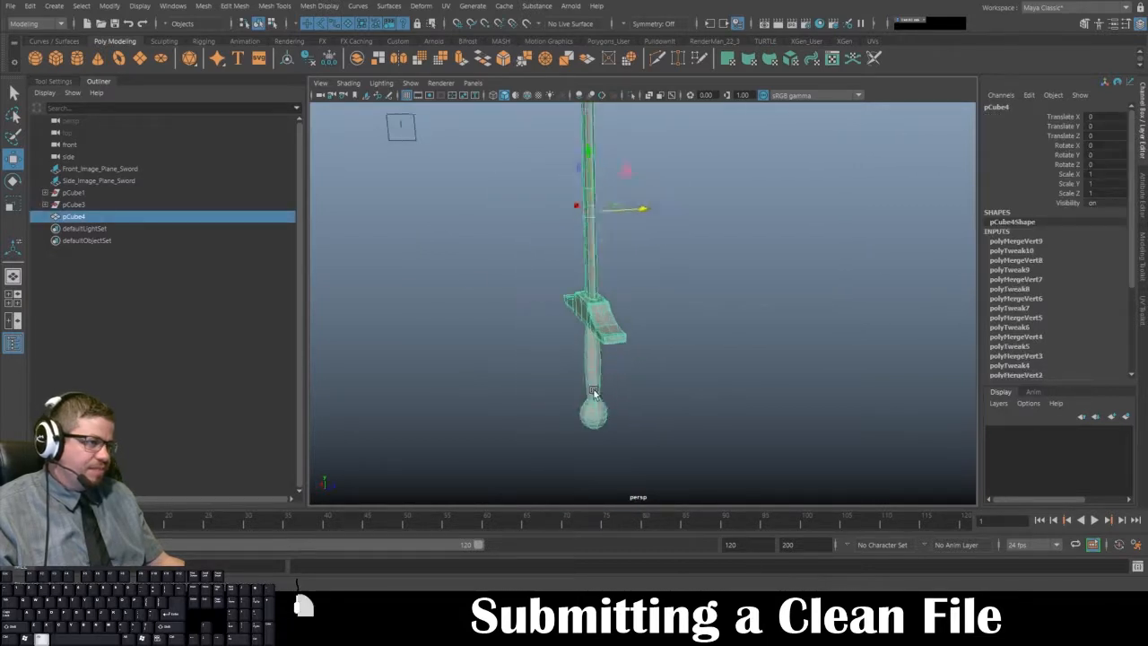
right_click_drag(595, 392, 618, 394, "alt")
left_click_drag(619, 395, 548, 288, "alt")
- Inspect the crossguard's faces from the side and underneath in face mode, returning to object selection and deselecting the sword
right_click_drag(549, 288, 548, 321)
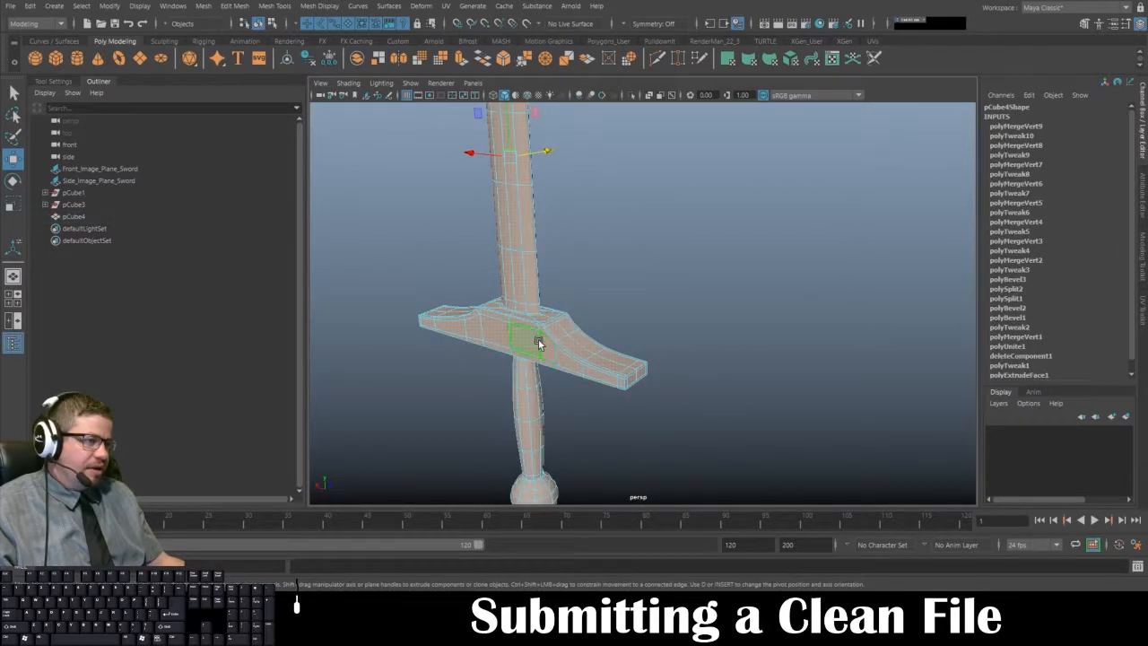
left_click_drag(538, 342, 551, 284, "alt")
right_click_drag(550, 285, 671, 321, "alt")
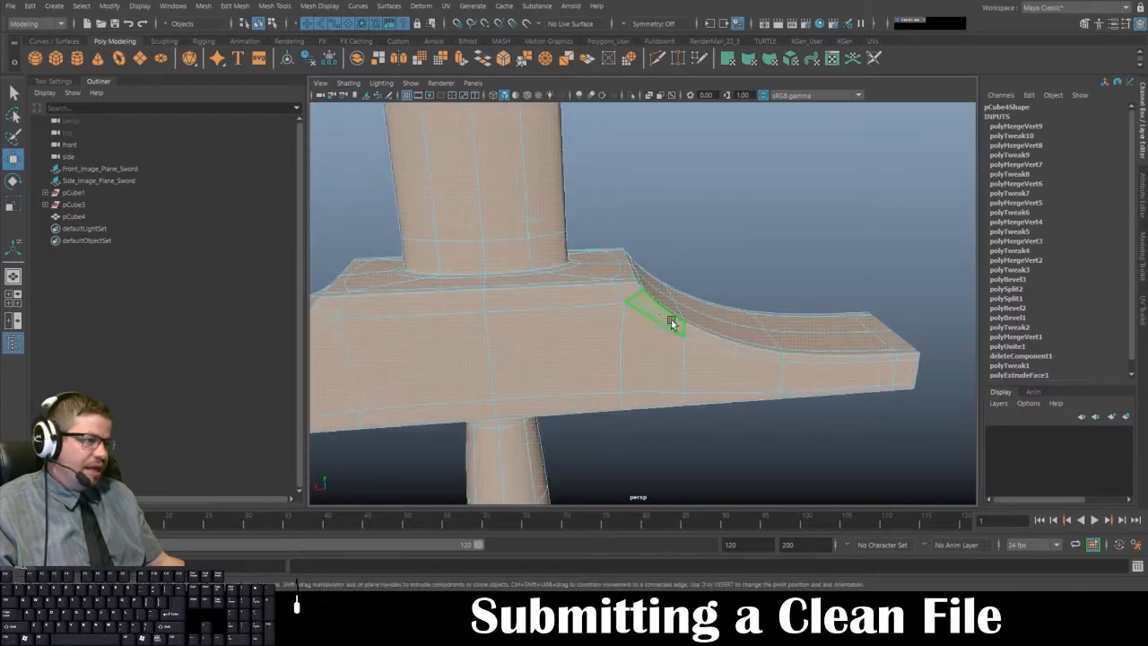
left_click_drag(618, 353, 556, 253, "alt")
right_click_drag(579, 237, 654, 194)
left_click(757, 189)
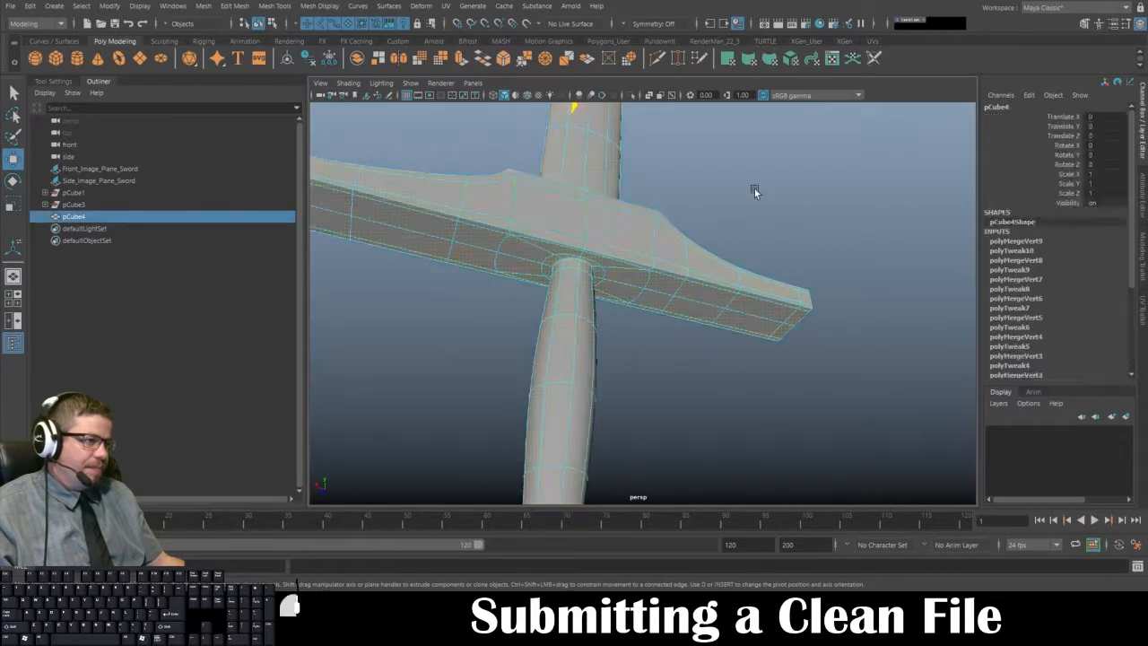
- Bring the whole sword into view, select it and examine its transform values and construction history
left_click_drag(660, 296, 585, 379, "alt")
right_click_drag(619, 314, 515, 260, "alt")
left_click_drag(515, 260, 583, 238, "alt")
middle_click_drag(615, 192, 615, 220, "alt")
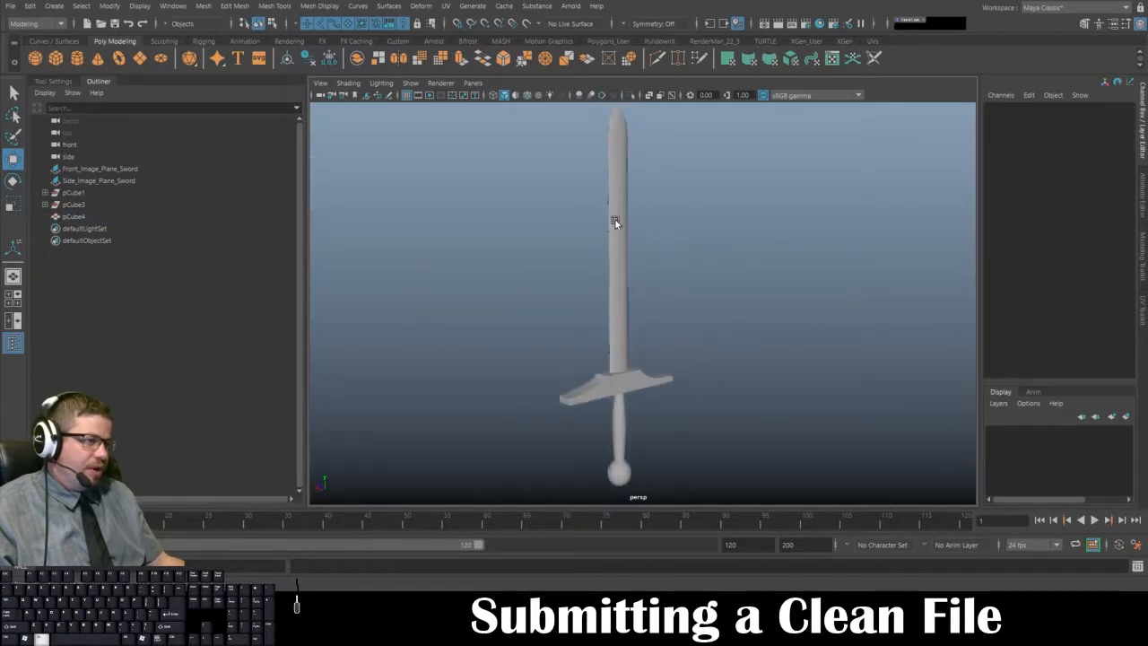
right_click_drag(616, 220, 563, 218, "alt")
left_click_drag(562, 218, 618, 295, "alt")
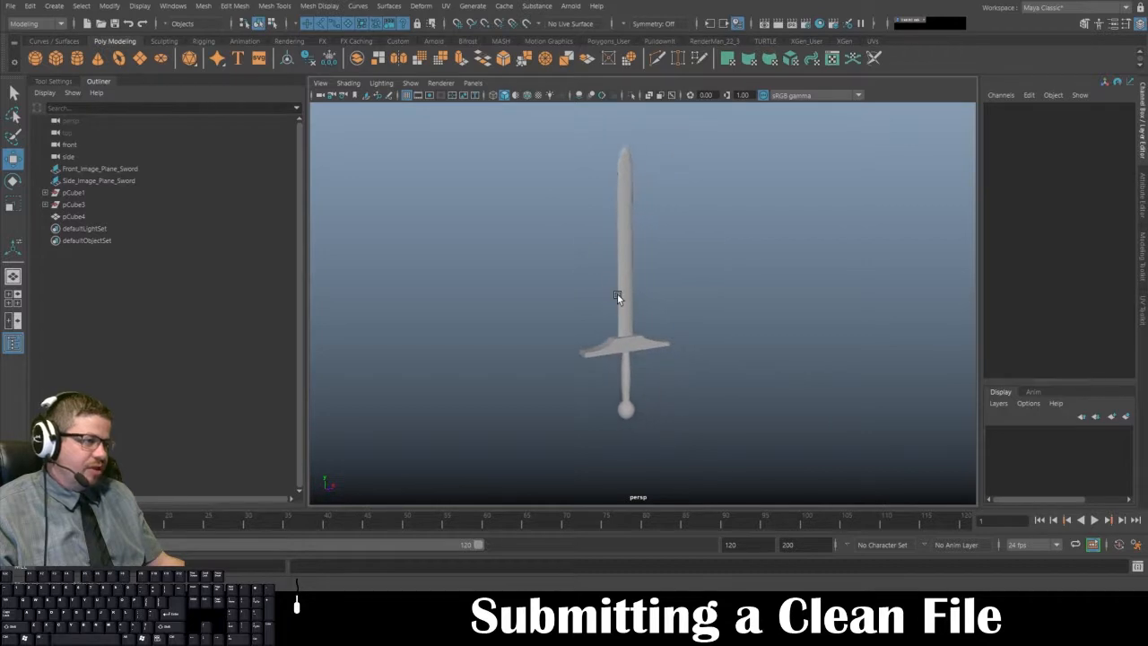
left_click(627, 297)
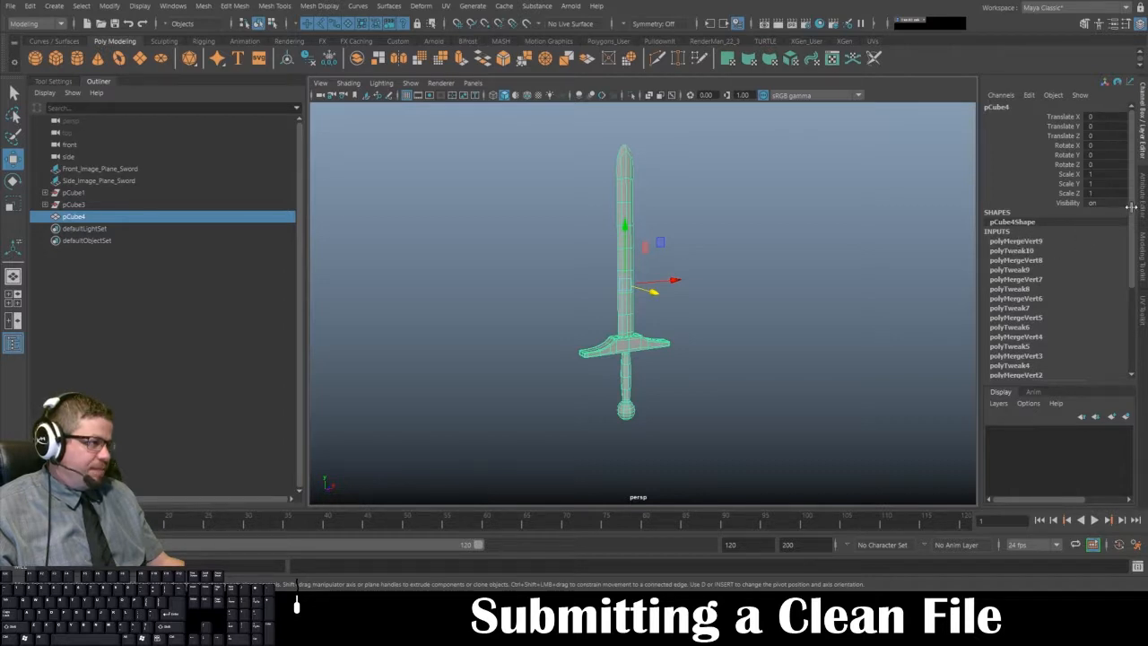
mouse_move(1133, 210)
left_mouse_down()
mouse_move(1140, 307)
mouse_move(1137, 193)
left_mouse_up()
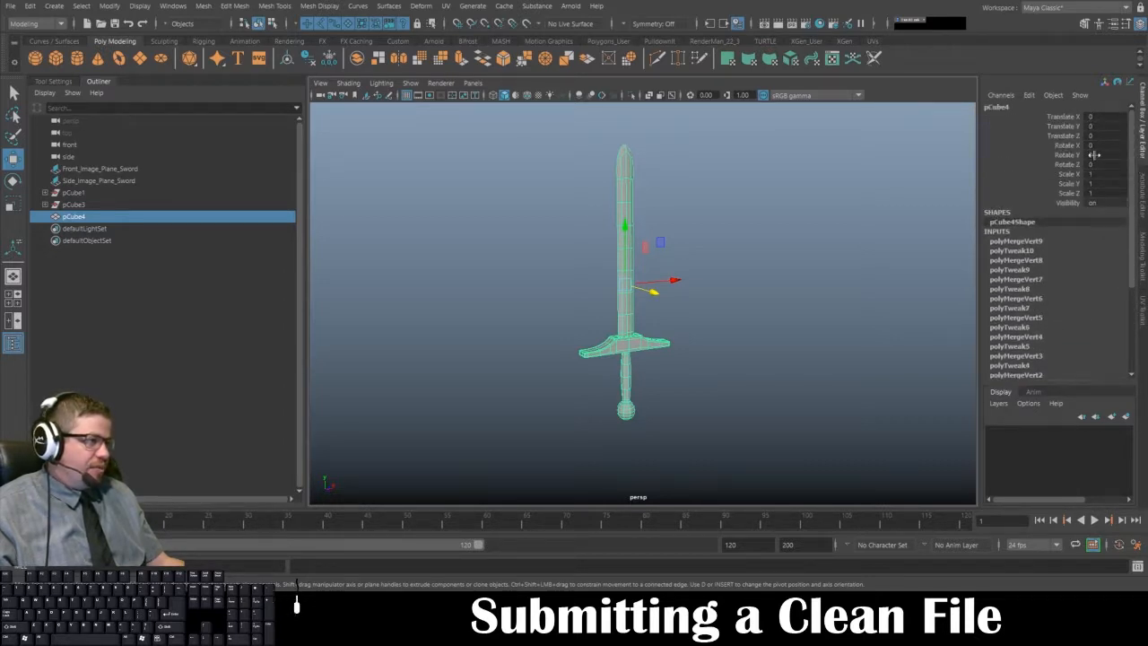
- Reselect the whole sword, review its list of construction history inputs and clear the selection
left_click(743, 228)
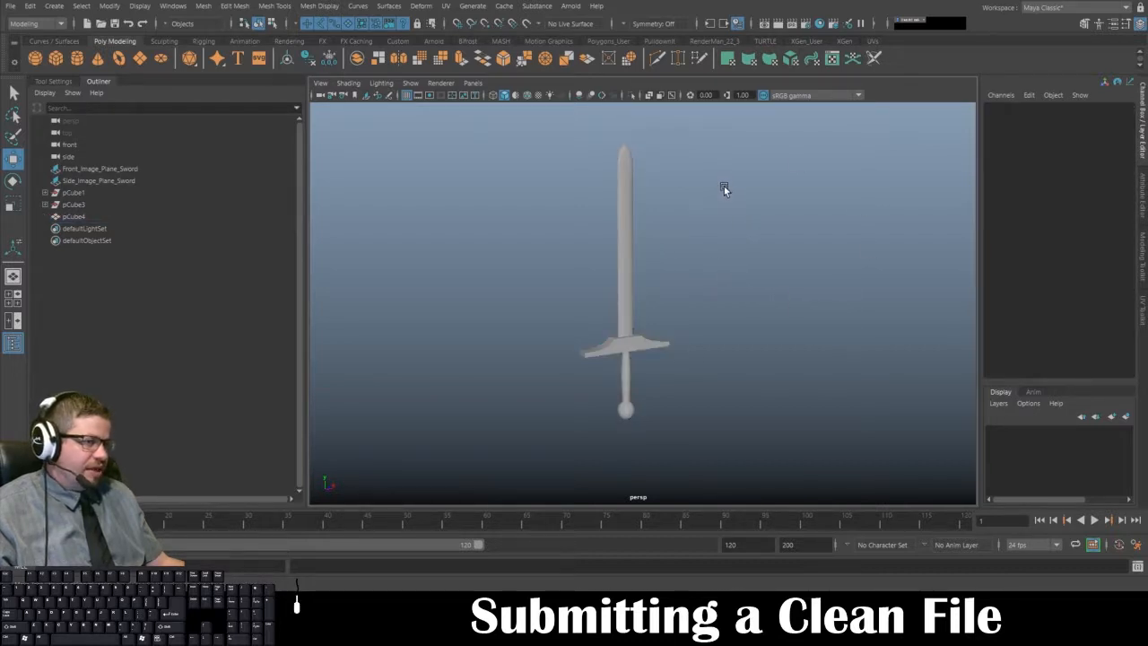
left_click_drag(533, 143, 668, 386)
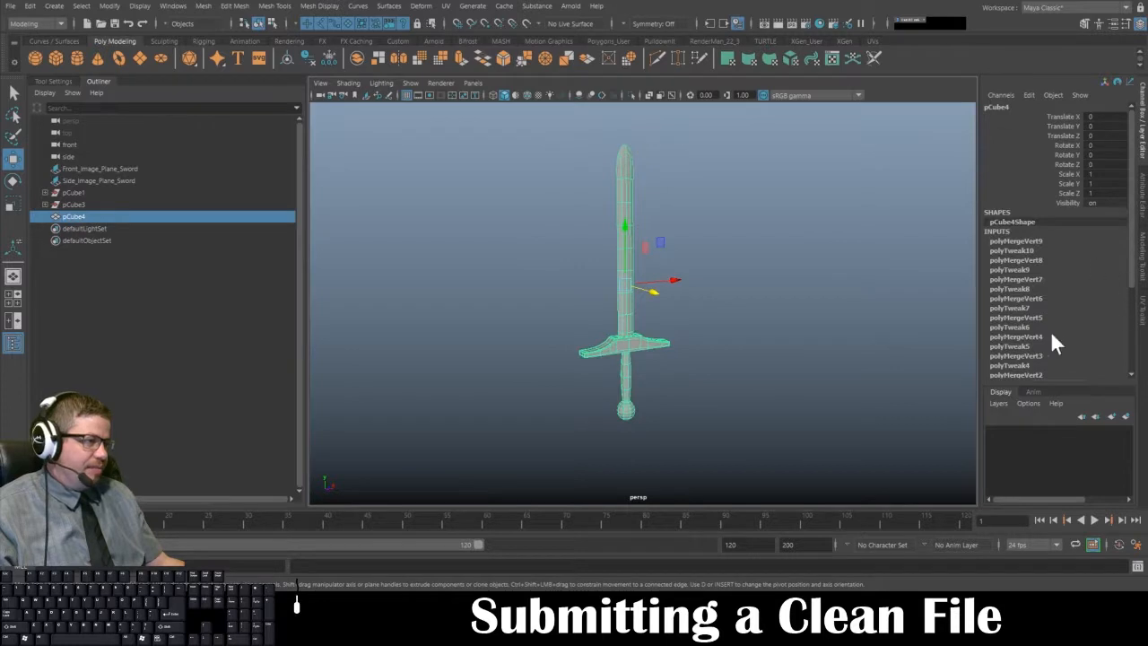
left_click_drag(1135, 243, 1122, 222)
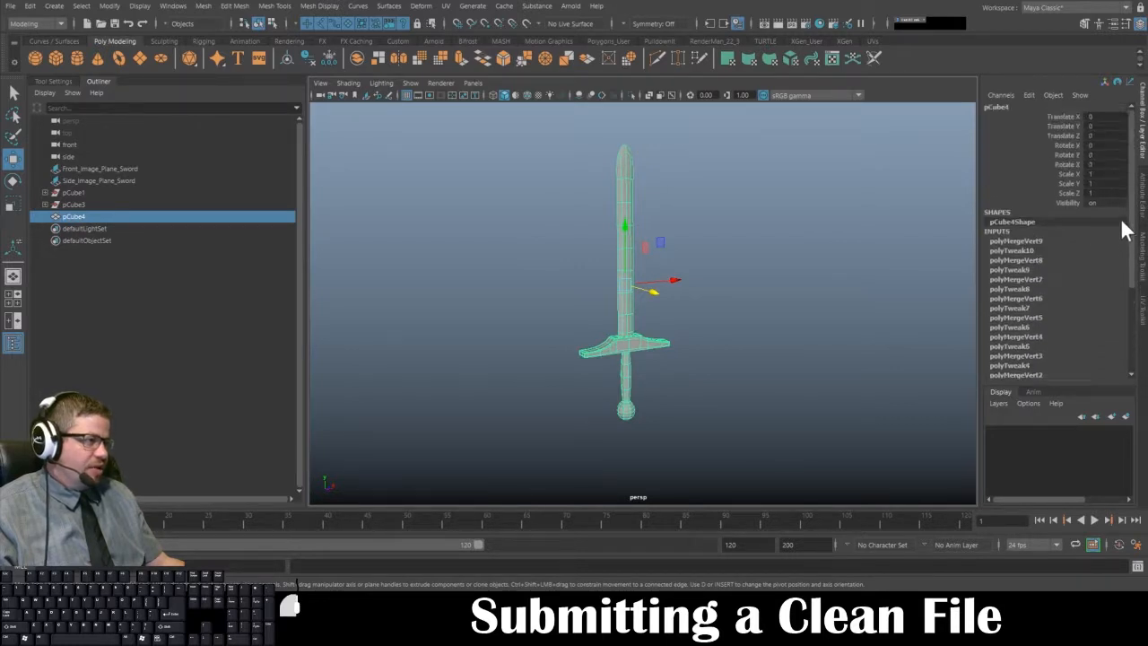
left_click(718, 306)
left_click_drag(464, 144, 789, 501)
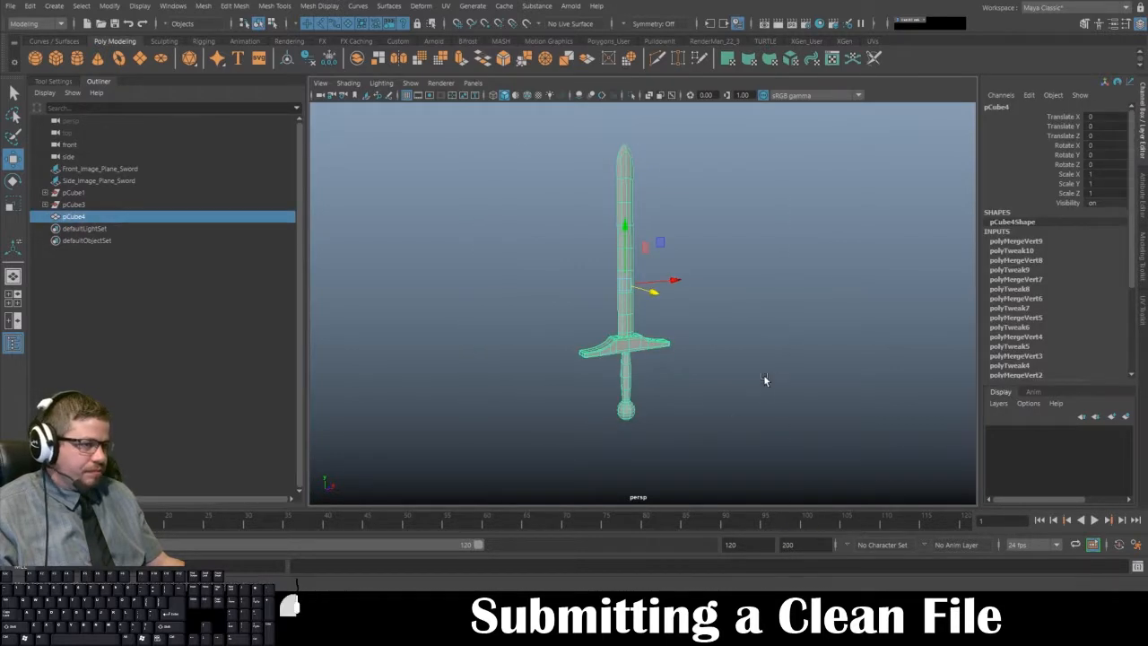
left_click(764, 376)
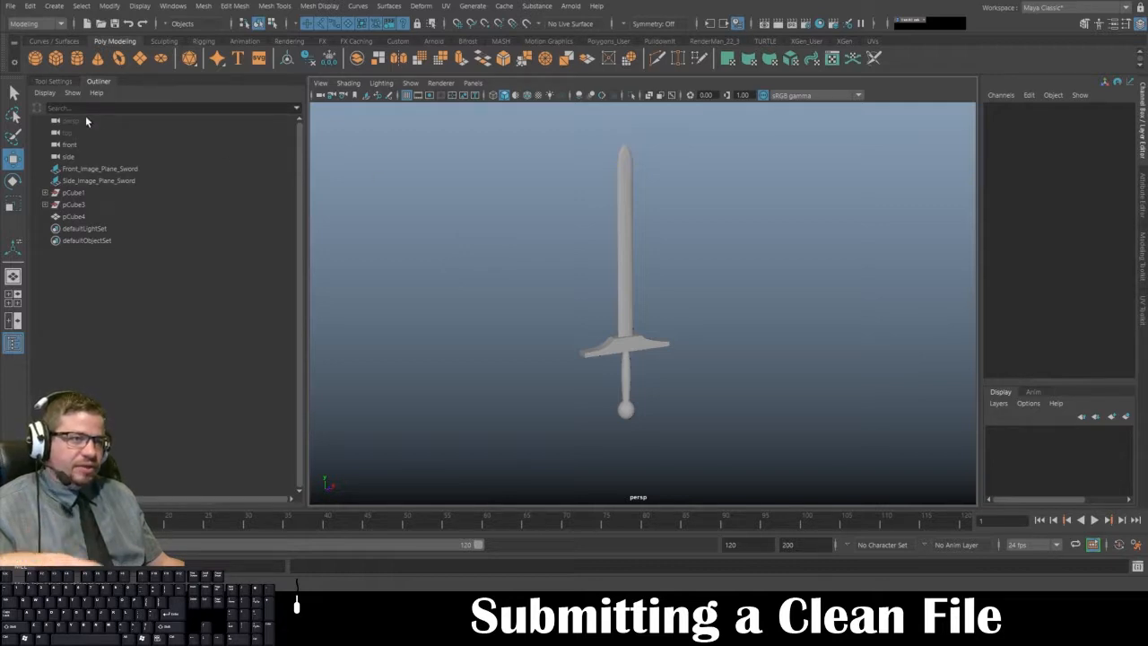
- Examine the leftover pCube1 group and its child transform1 in the Outliner, comparing them with the pCube4 sword mesh
left_click(74, 193)
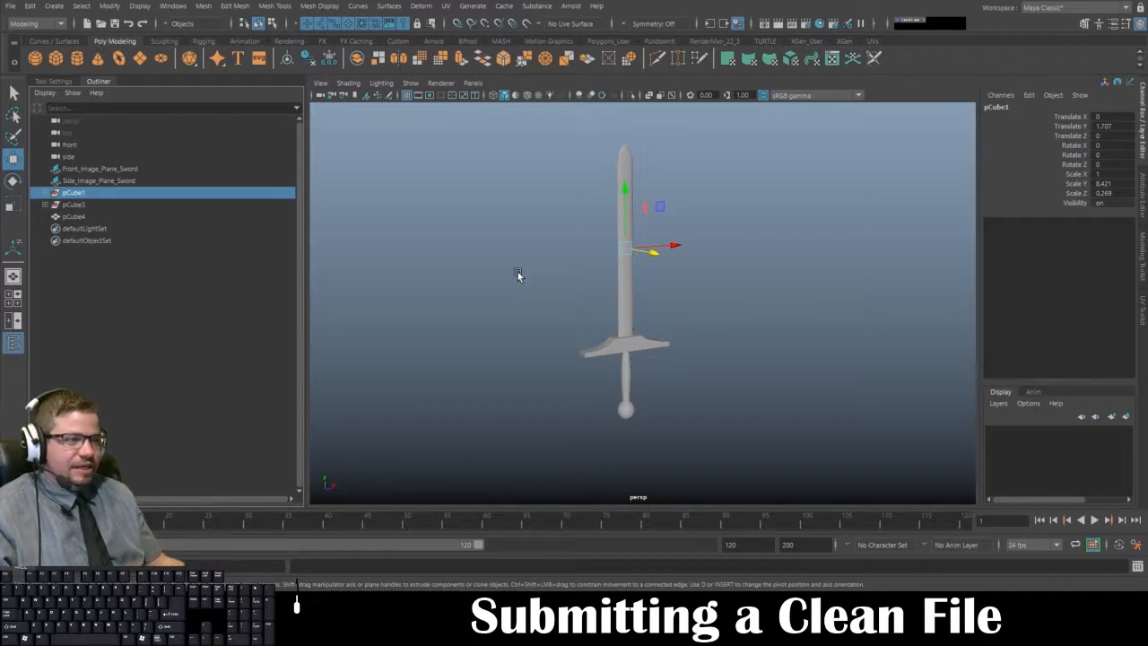
left_click(619, 300)
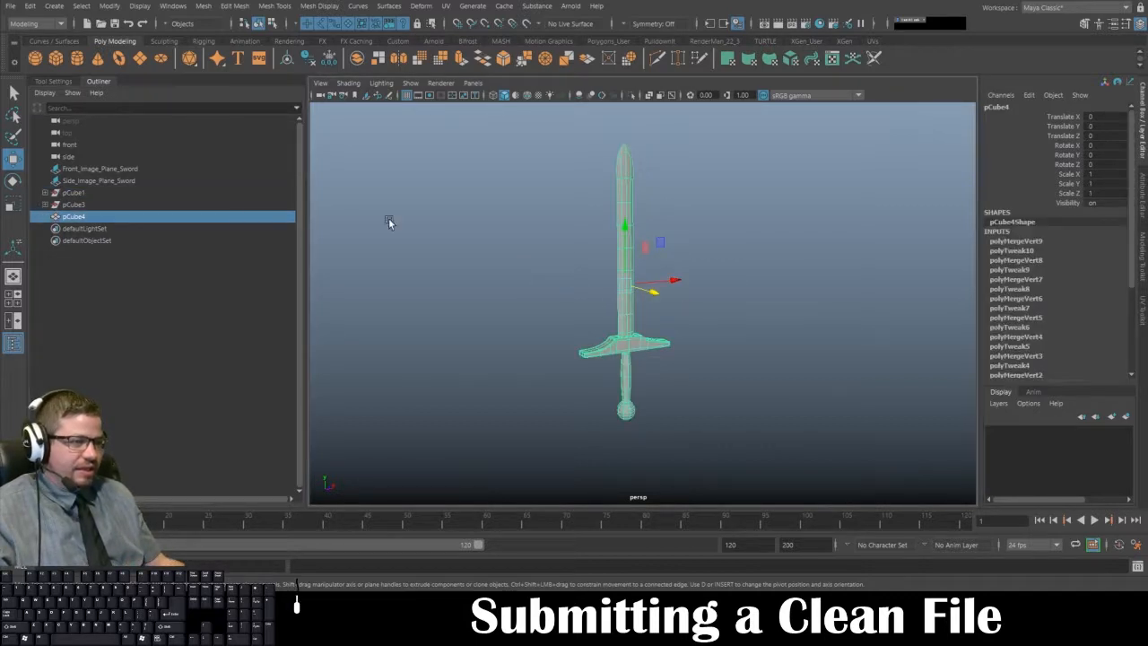
left_click(88, 192)
left_click(45, 193)
left_click(77, 206)
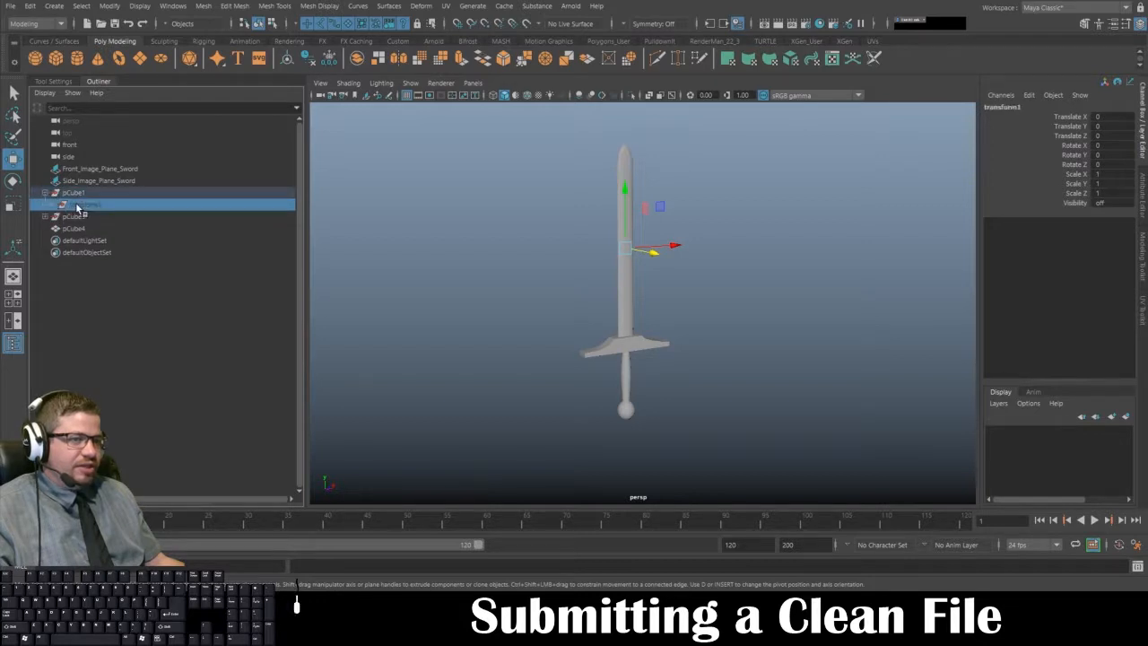
left_click(88, 192)
left_click(85, 206)
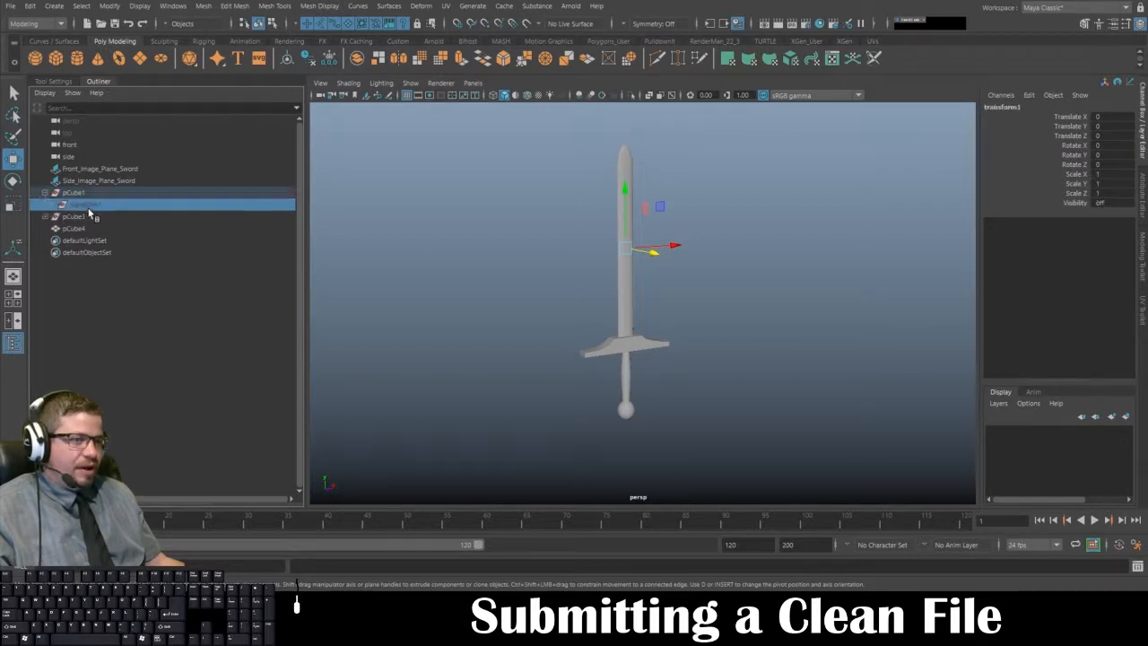
- Review the construction history of the pCube4 sword mesh and select the pCube1 group in the Outliner
left_click_drag(695, 256, 659, 281, "alt")
left_click(633, 311)
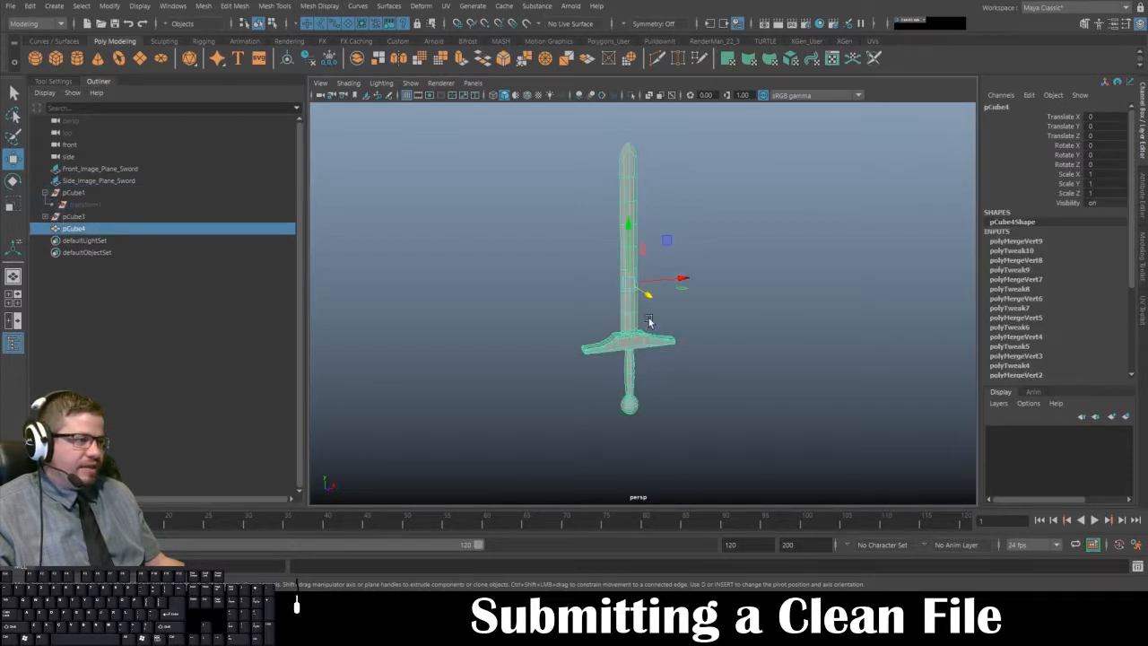
scroll(1132, 262, "down", 5)
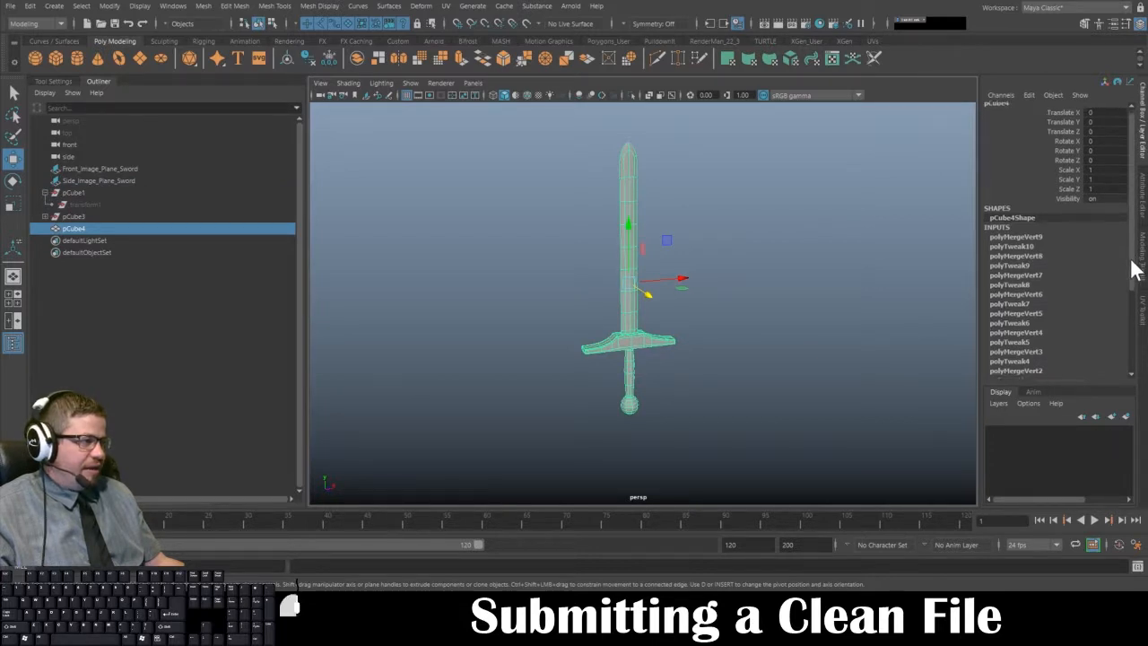
left_click(496, 266)
left_click(89, 194)
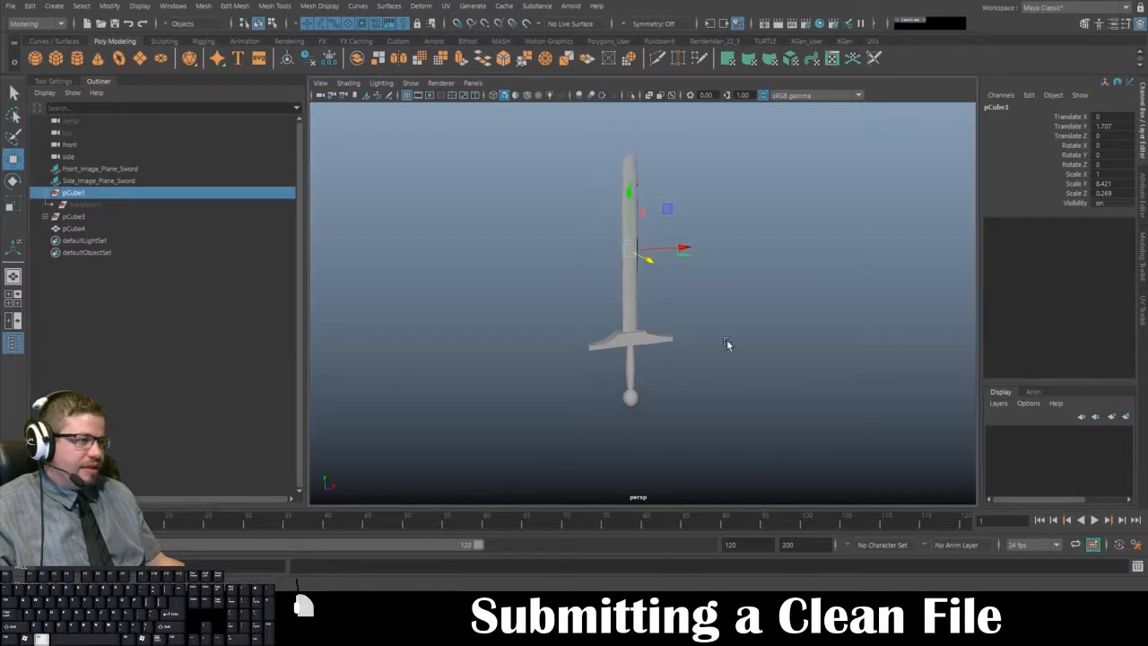
- Try moving the pCube1 group about -9.43 units along Z, away from the hilt, and undo the move
left_click_drag(726, 339, 646, 334, "alt")
left_click_drag(625, 287, 542, 301)
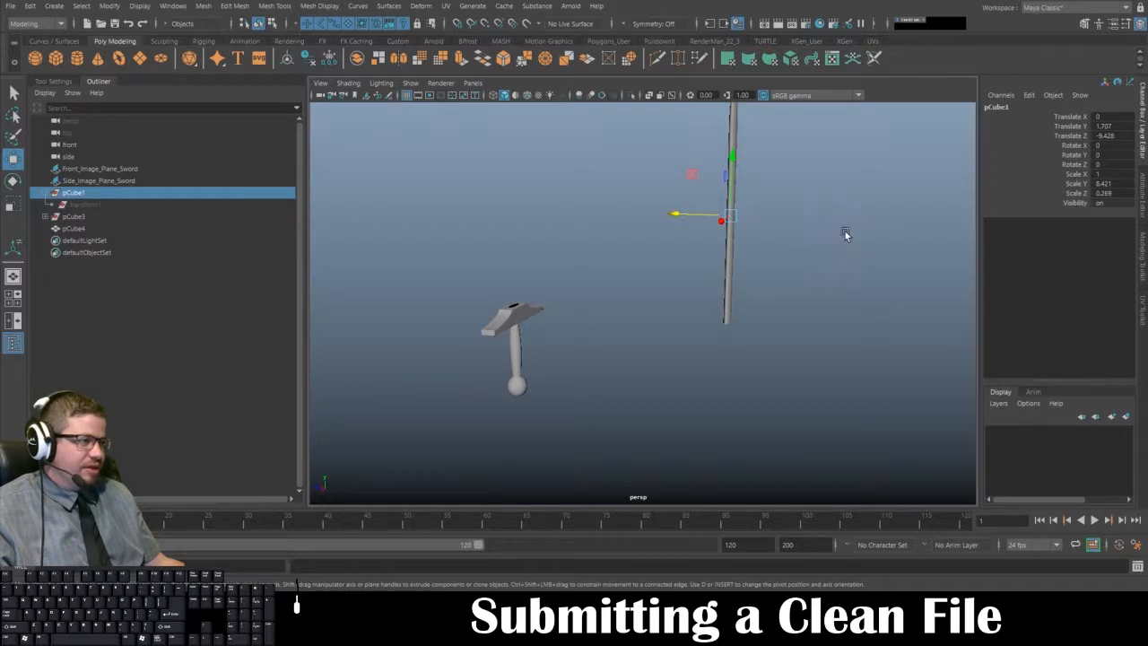
key("ctrl+z")
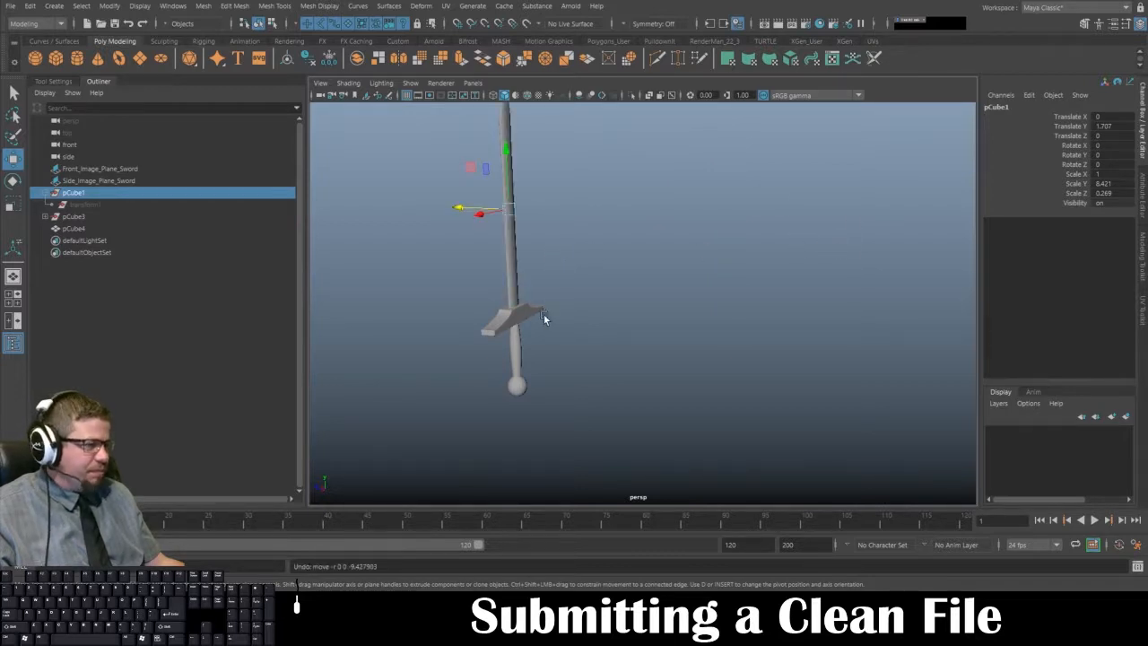
left_click_drag(530, 318, 625, 305, "alt")
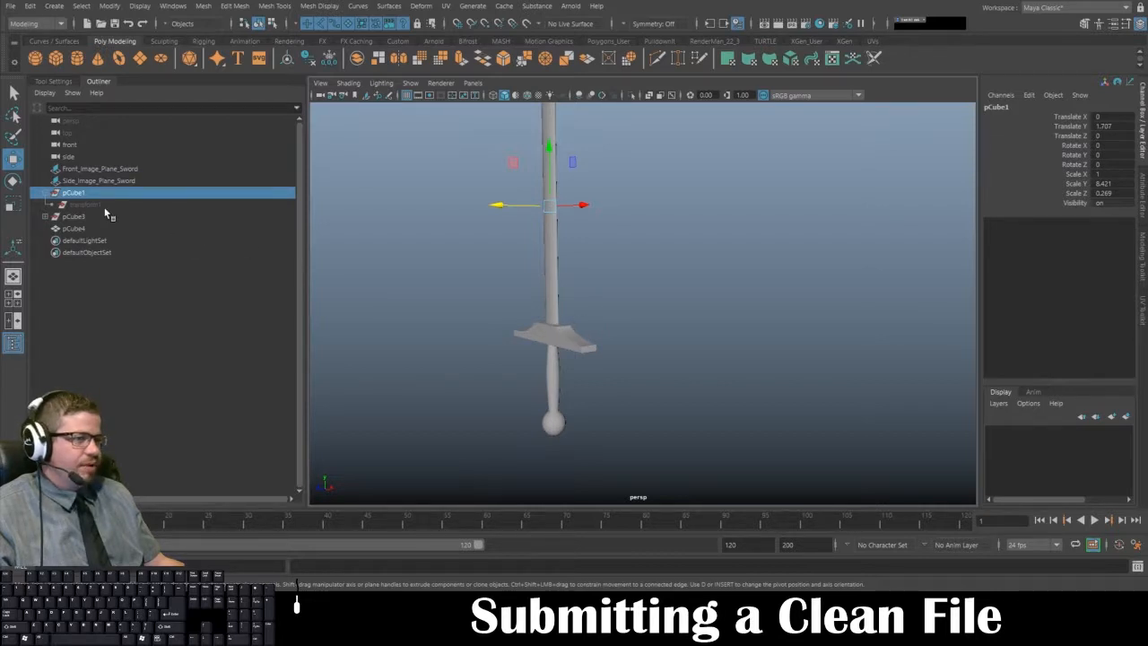
- Collapse the pCube1 group in the Outliner and compare it with the pCube3 group and the pCube4 mesh
left_click(45, 192)
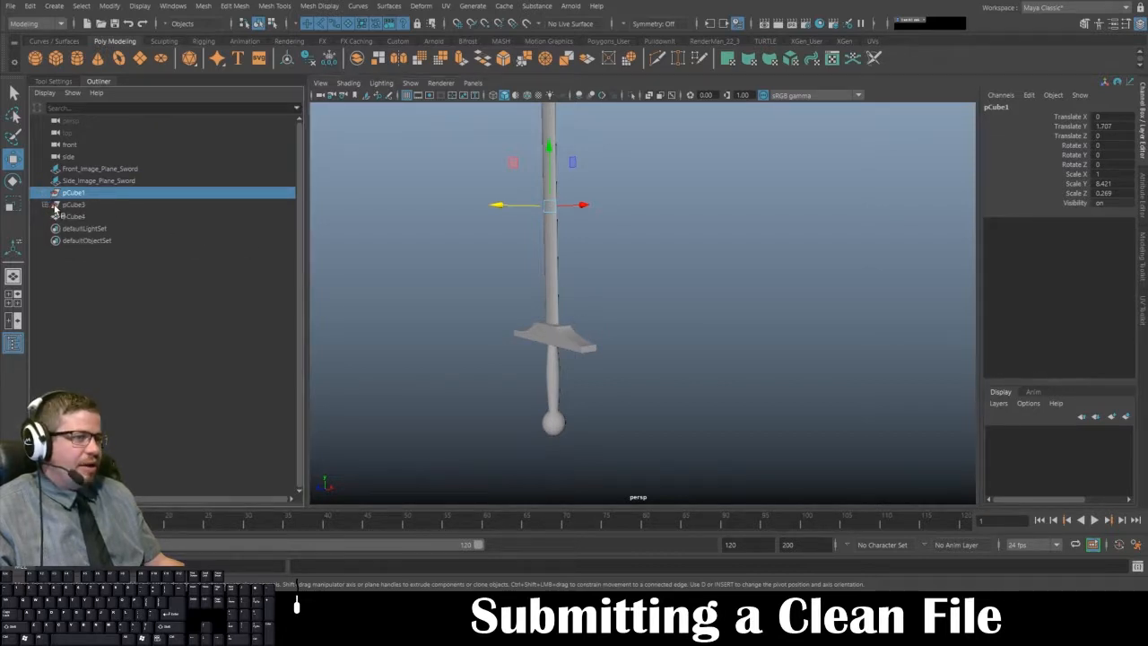
left_click(43, 206)
left_click_drag(505, 392, 590, 371)
key("ctrl+z")
scroll(587, 369, "down", 3)
left_click(79, 193)
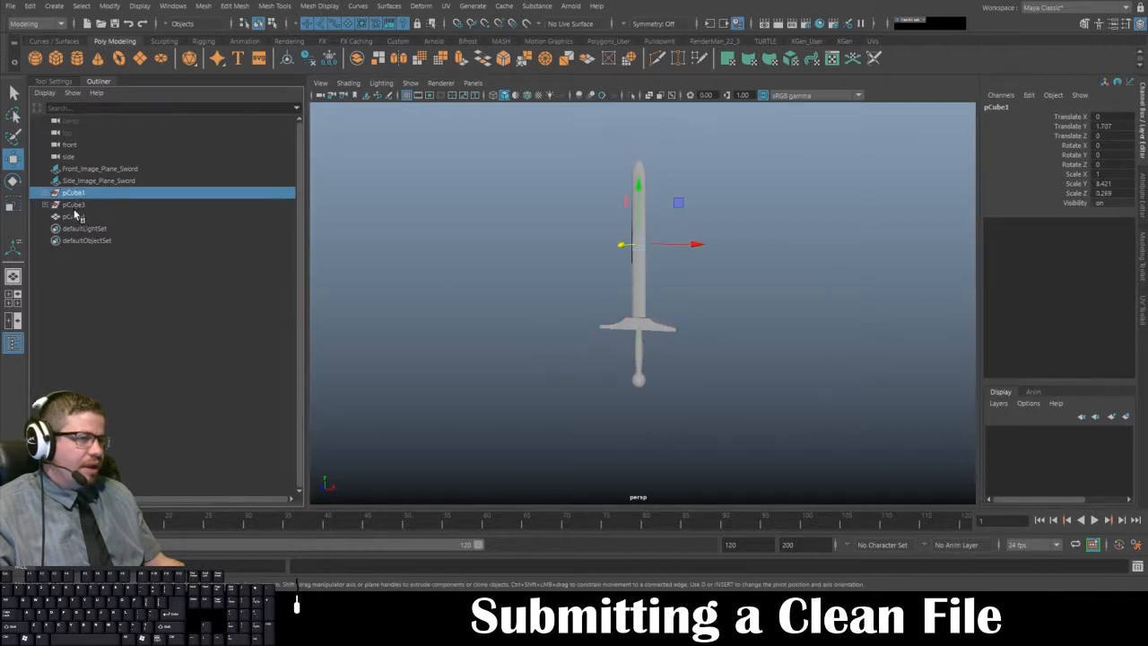
left_click(76, 216)
left_click(76, 193)
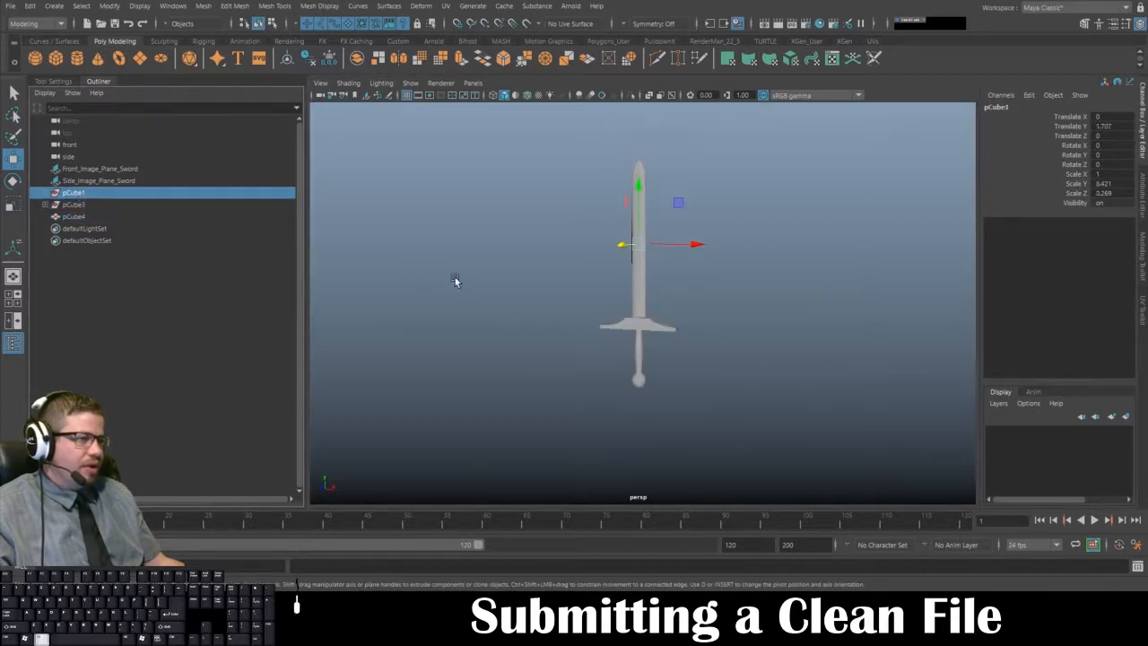
- Try deleting the leftover pCube1 group from the Outliner, check the effect on the sword and undo the deletion
left_click_drag(455, 281, 559, 299, "alt")
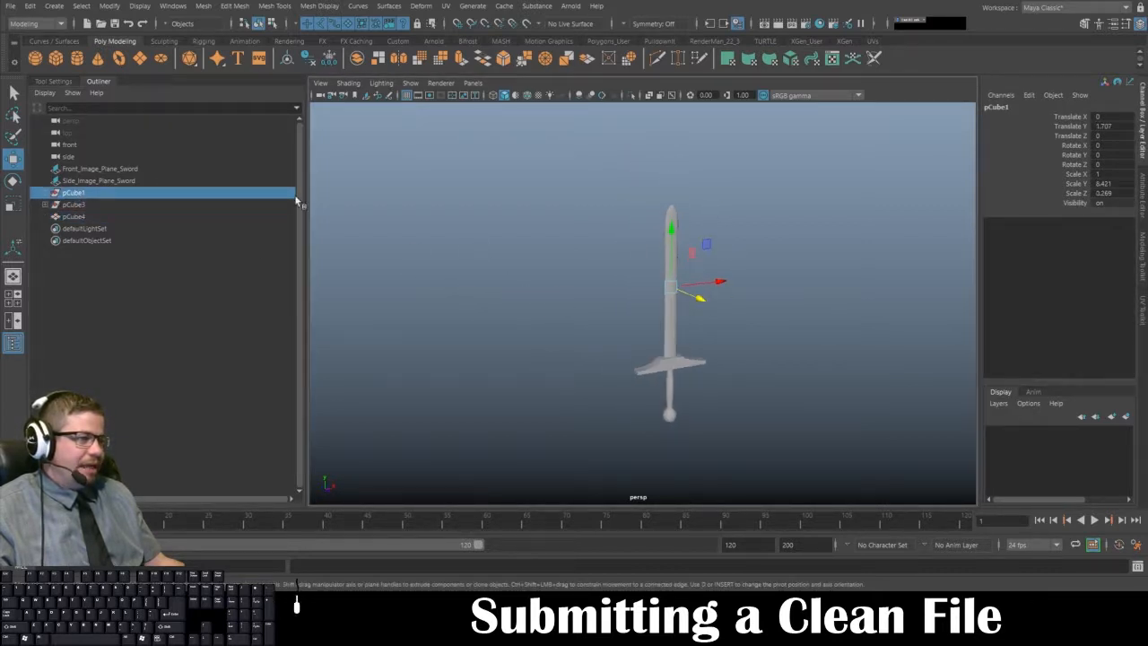
middle_click_drag(485, 300, 474, 278, "alt")
right_click_drag(475, 278, 536, 344, "alt")
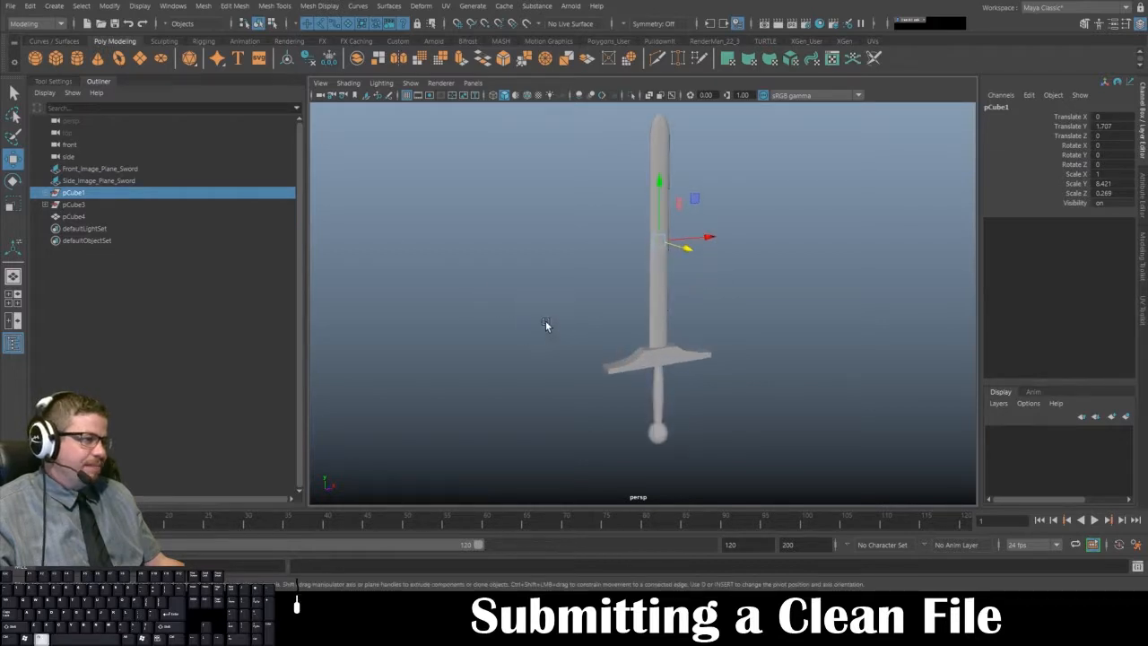
middle_click_drag(546, 324, 510, 326, "alt")
right_click_drag(508, 324, 487, 317, "alt")
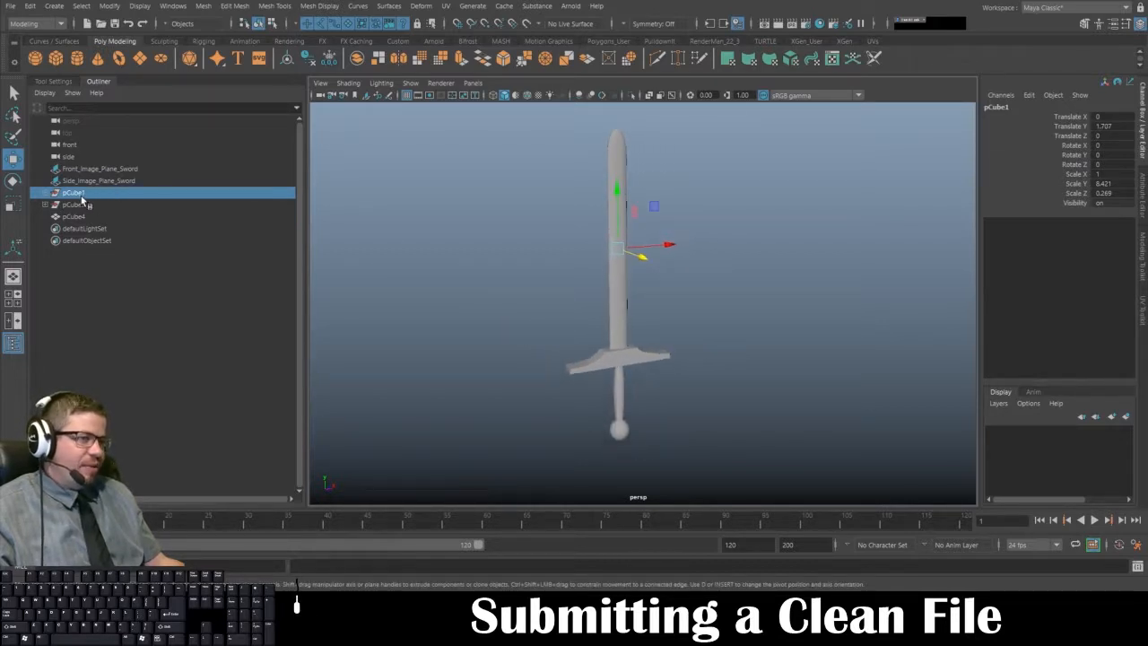
left_click(83, 204)
left_click(88, 193)
key("Delete")
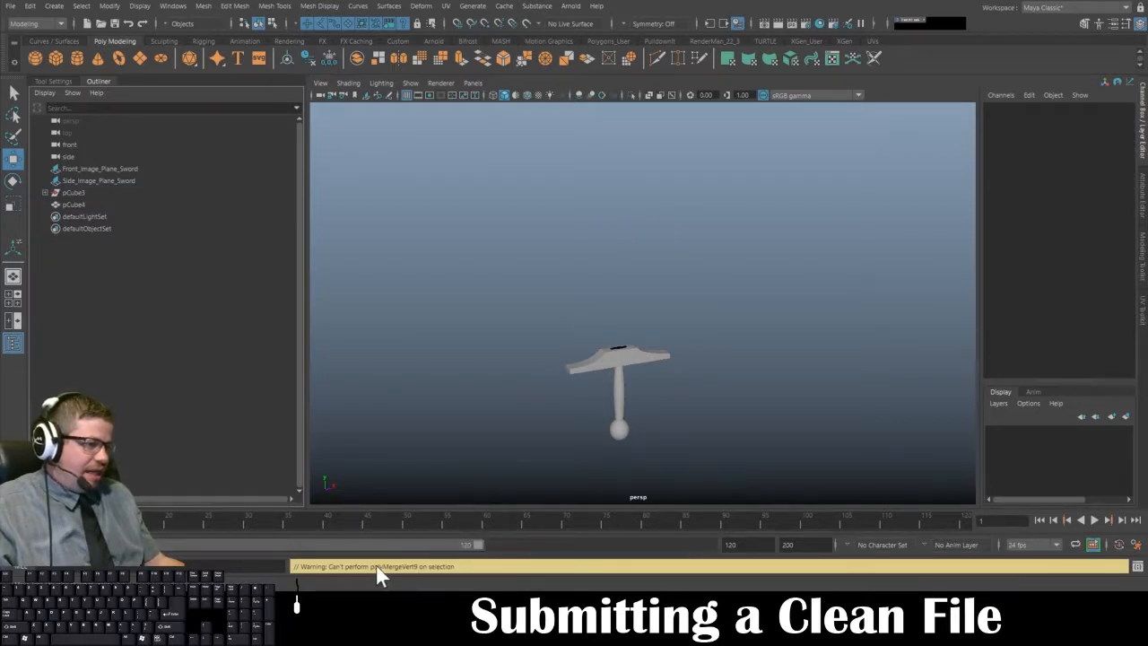
right_click_drag(527, 342, 558, 322, "alt")
key("ctrl+z")
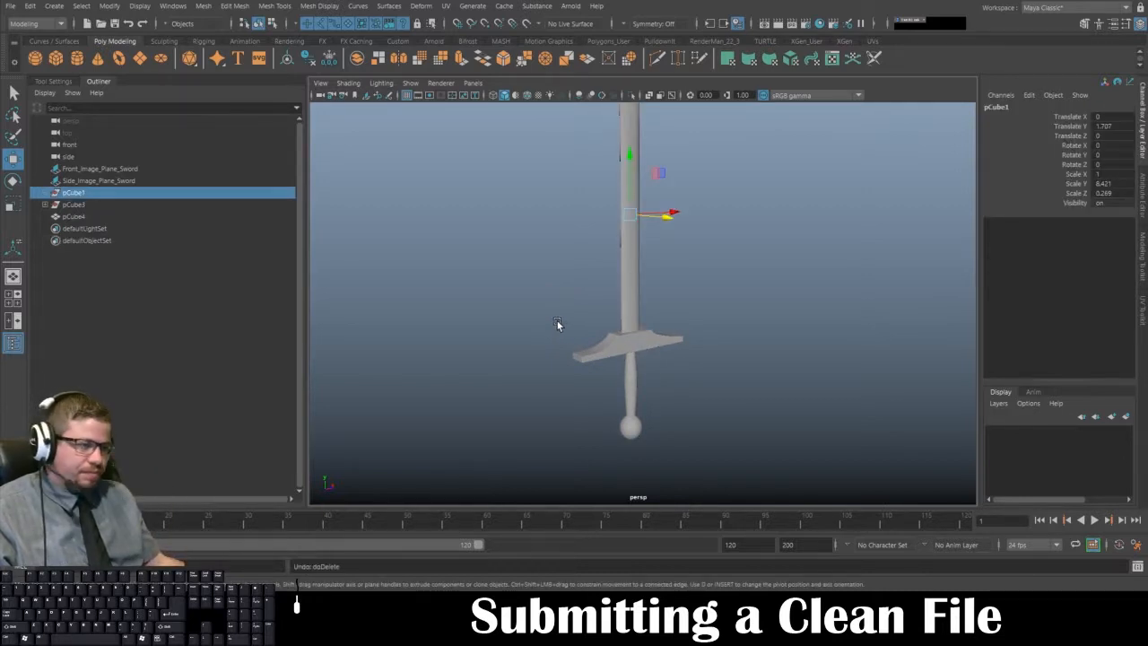
right_click_drag(570, 306, 558, 272, "alt")
middle_click_drag(558, 272, 551, 327, "alt")
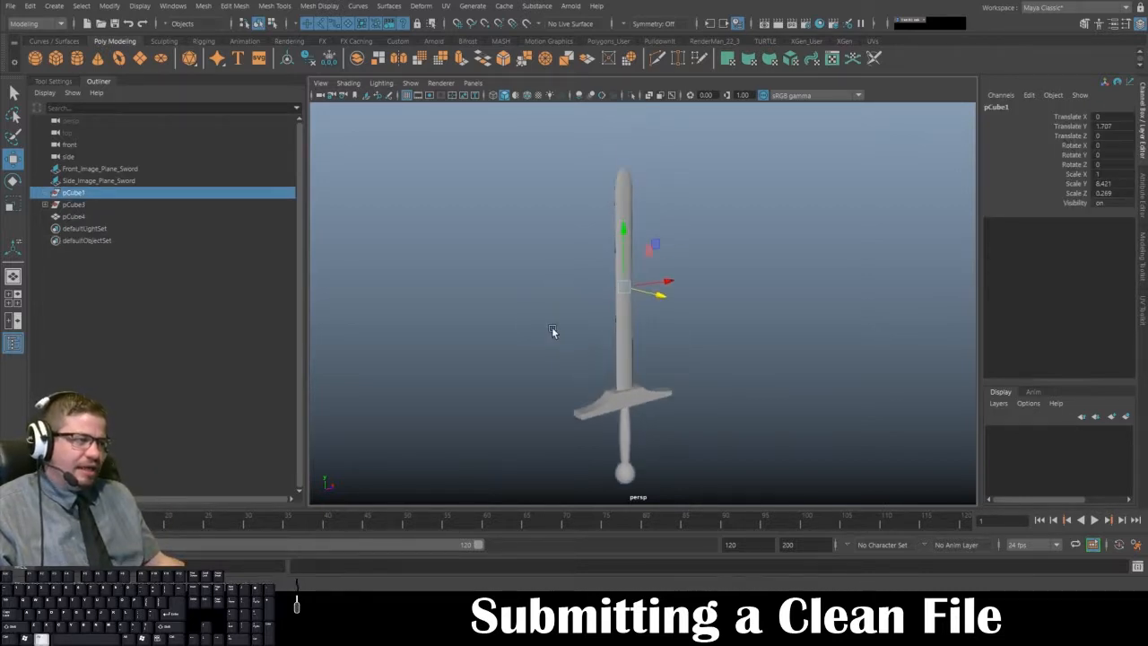
- Clear the selection and delete all construction history in the scene
left_click(550, 325)
left_click(73, 206)
left_click(476, 350)
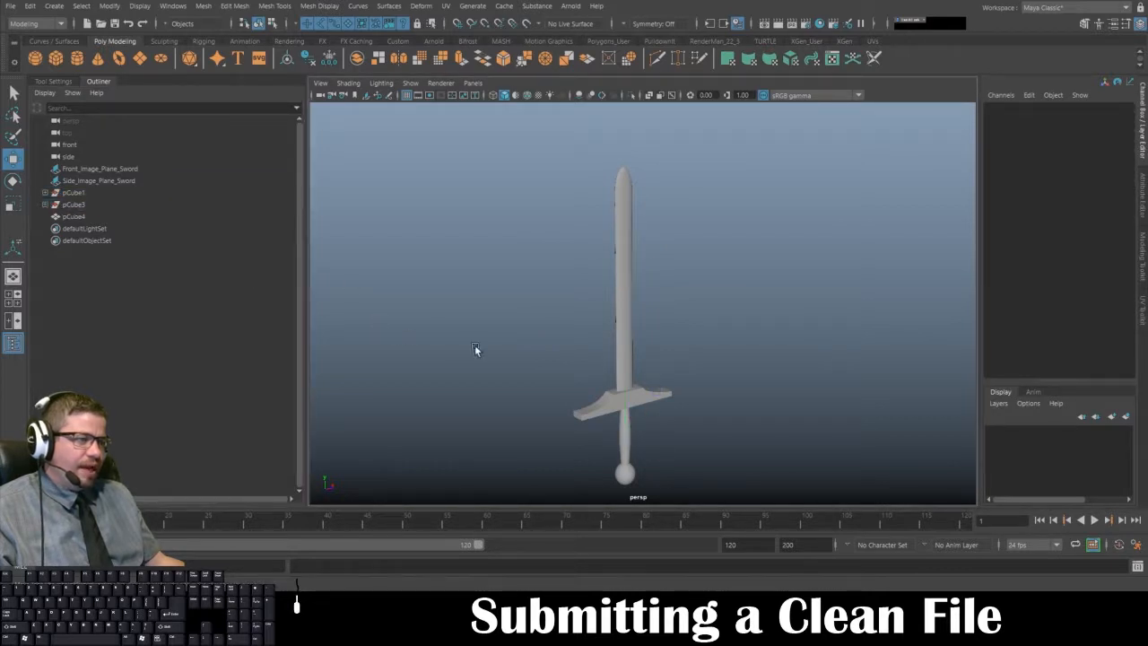
right_click_drag(514, 323, 421, 313, "alt")
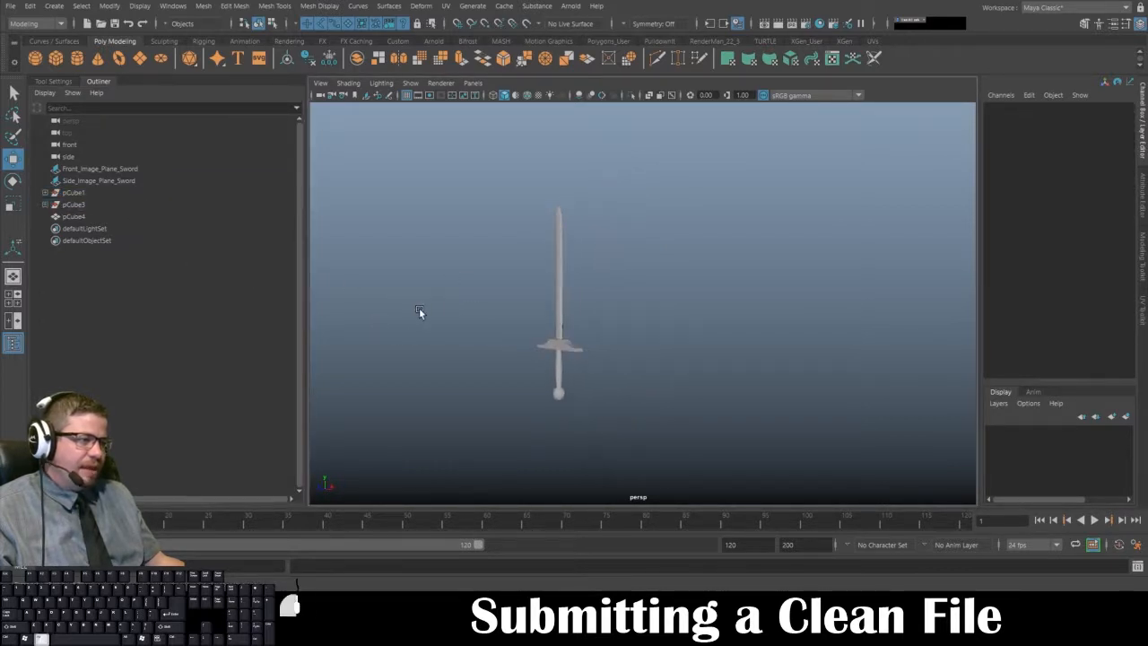
left_click(30, 5)
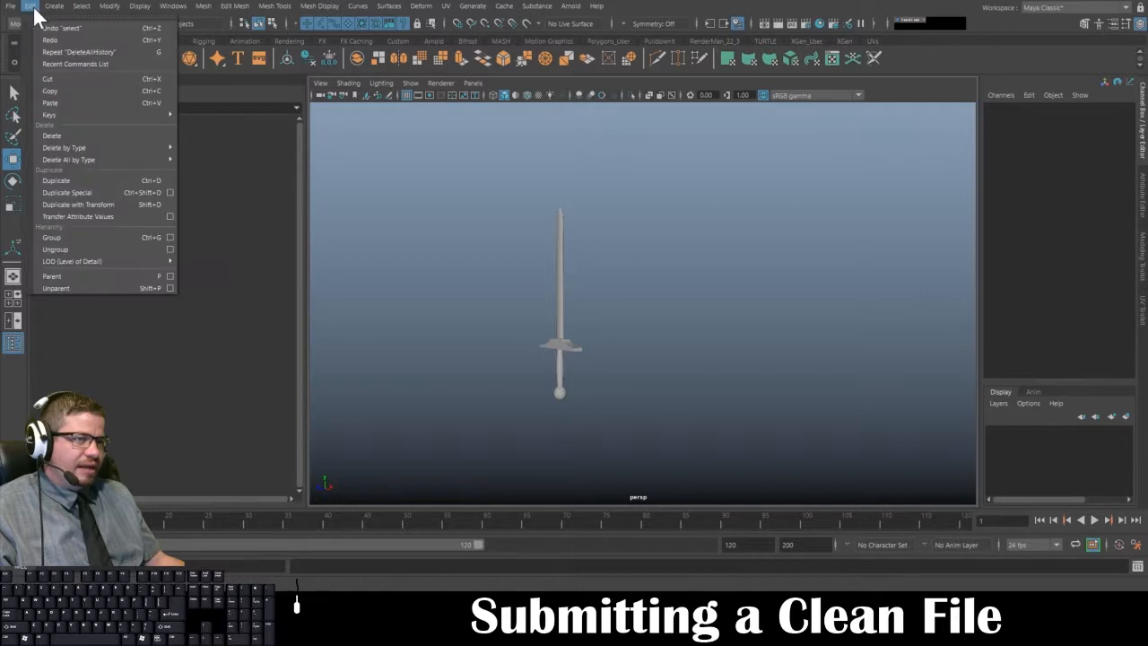
mouse_move(77, 160)
left_click(206, 170)
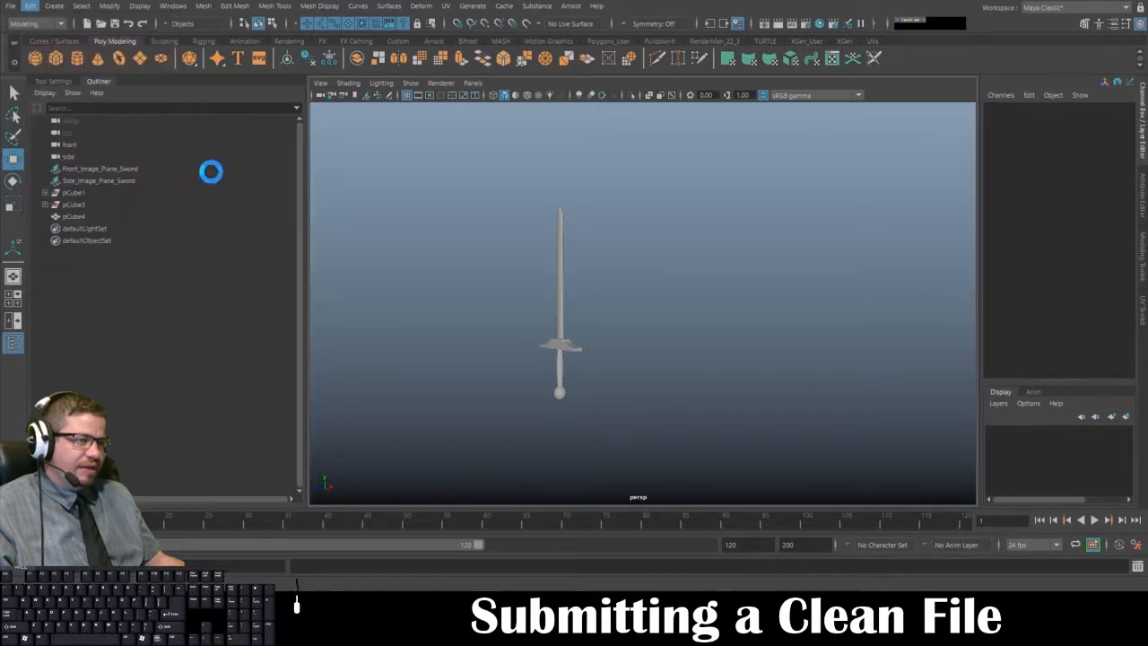
- Select the whole sword to check its inputs, and undo the selection and the history deletion
left_click_drag(534, 175, 655, 374)
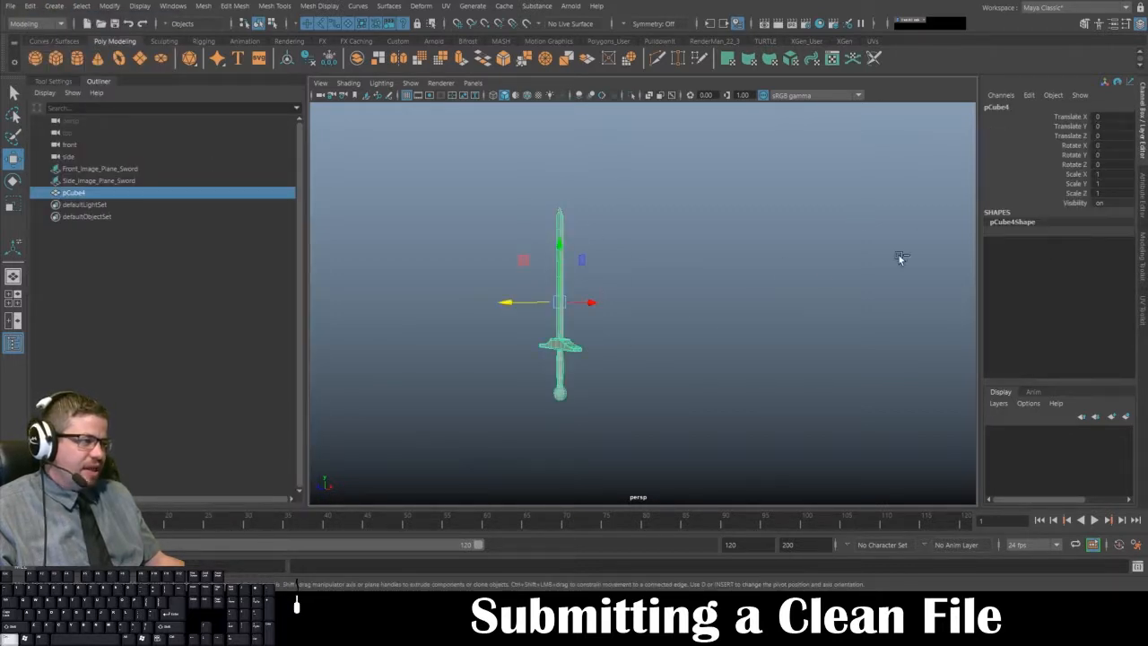
key("ctrl+z")
key("ctrl+z")
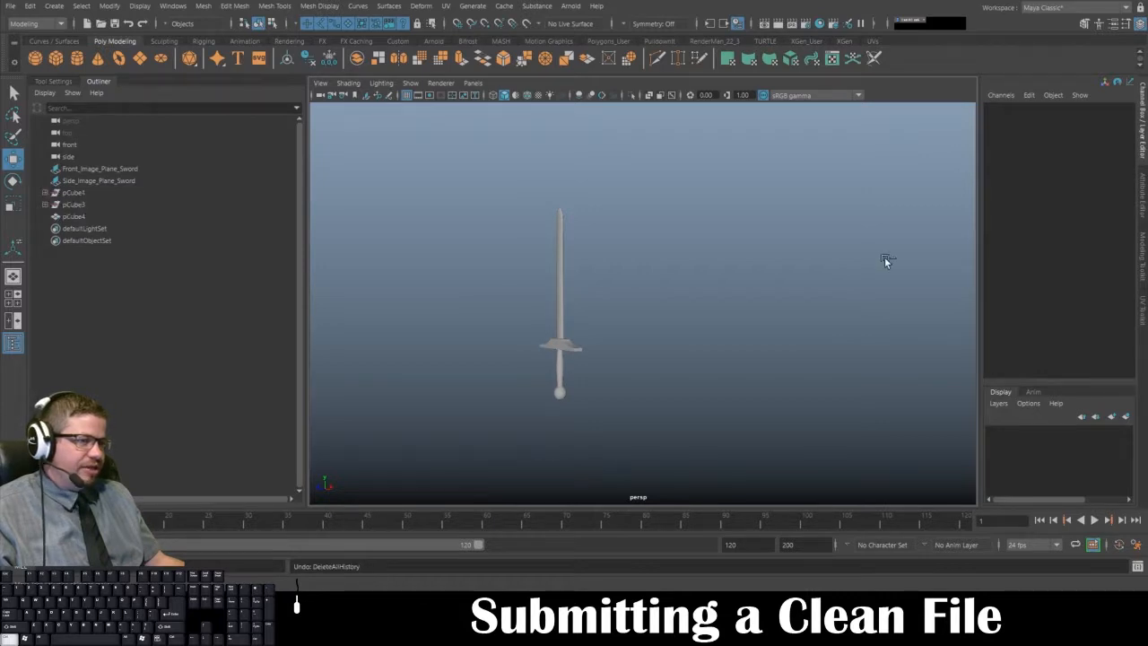
- Select the whole sword, review its list of history inputs and delete all history by type across the scene
left_click_drag(511, 172, 619, 368)
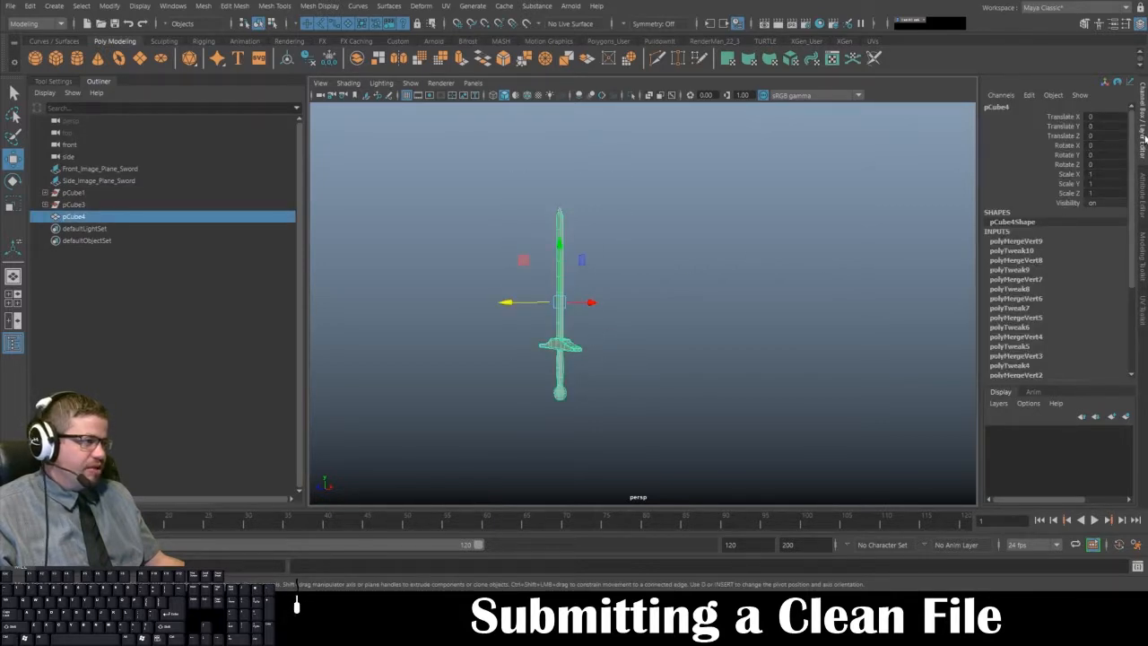
scroll(1007, 241, "down", 5)
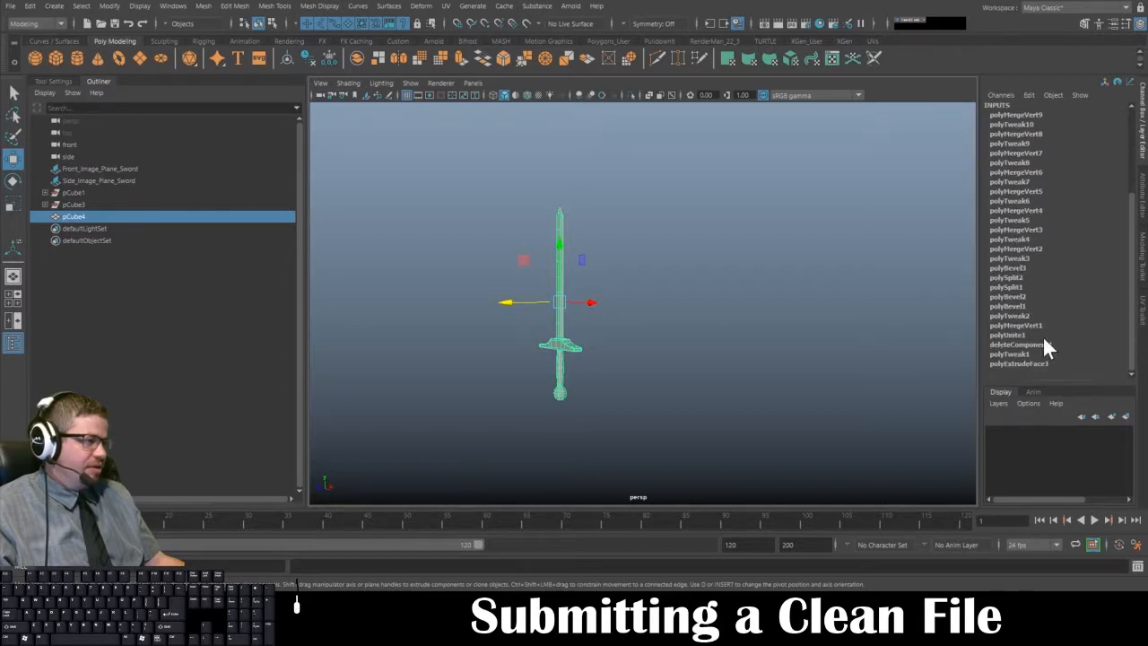
left_click(30, 5)
mouse_move(77, 158)
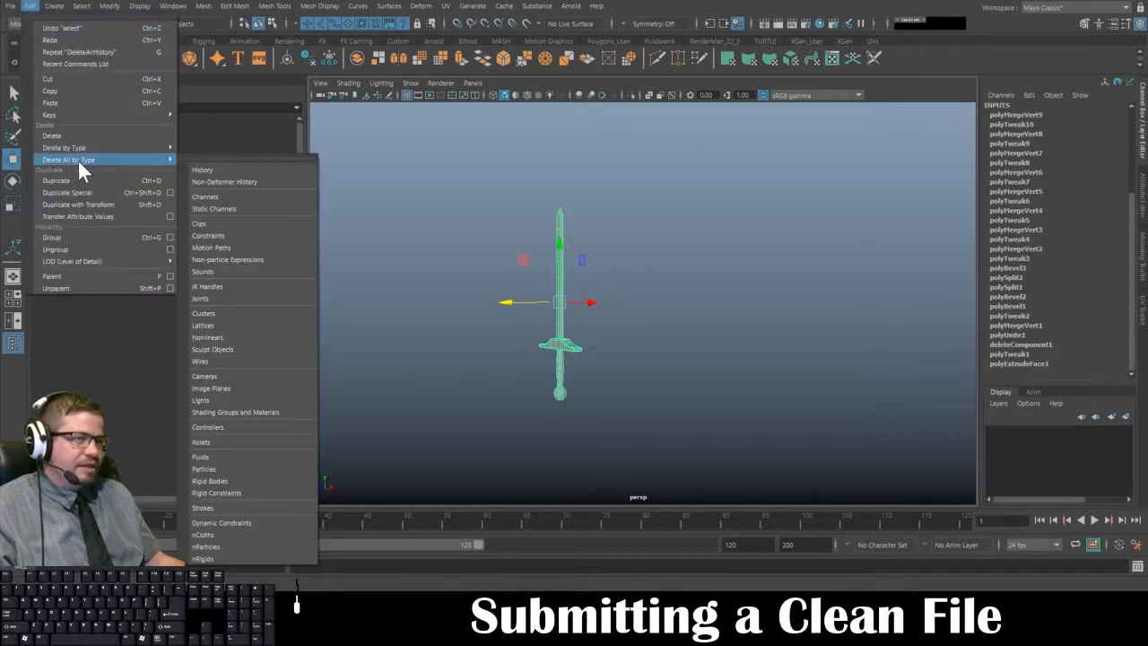
left_click(240, 172)
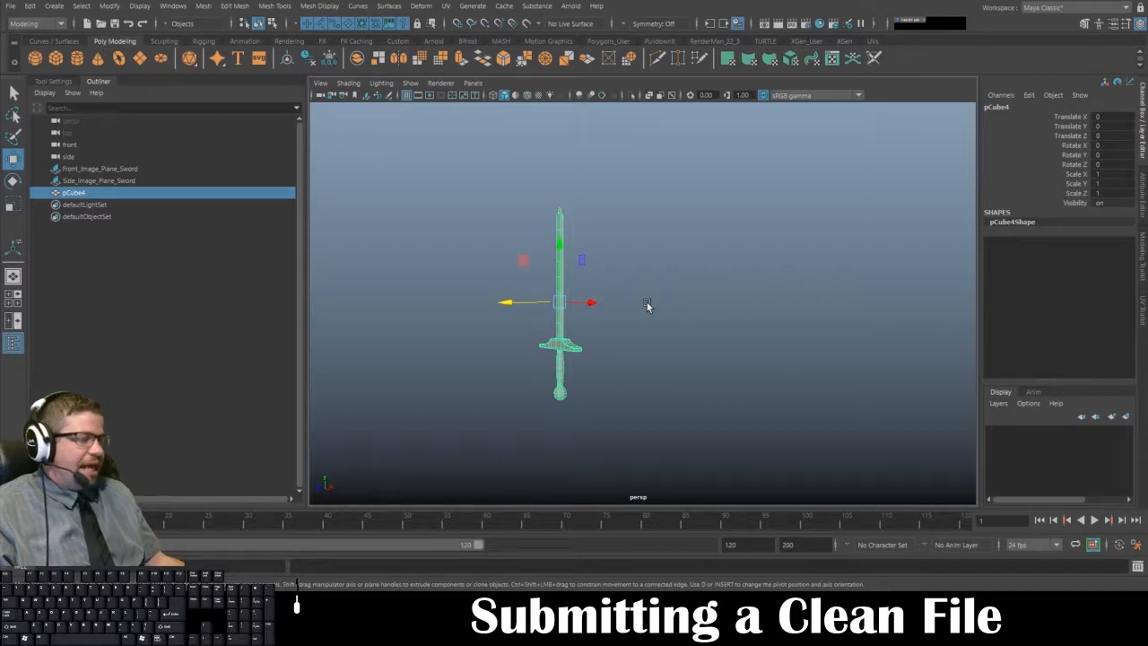
- Look over the sword from the front and run the scene-wide history deletion once more
middle_click_drag(646, 302, 691, 284, "alt")
right_click_drag(558, 249, 651, 330, "alt")
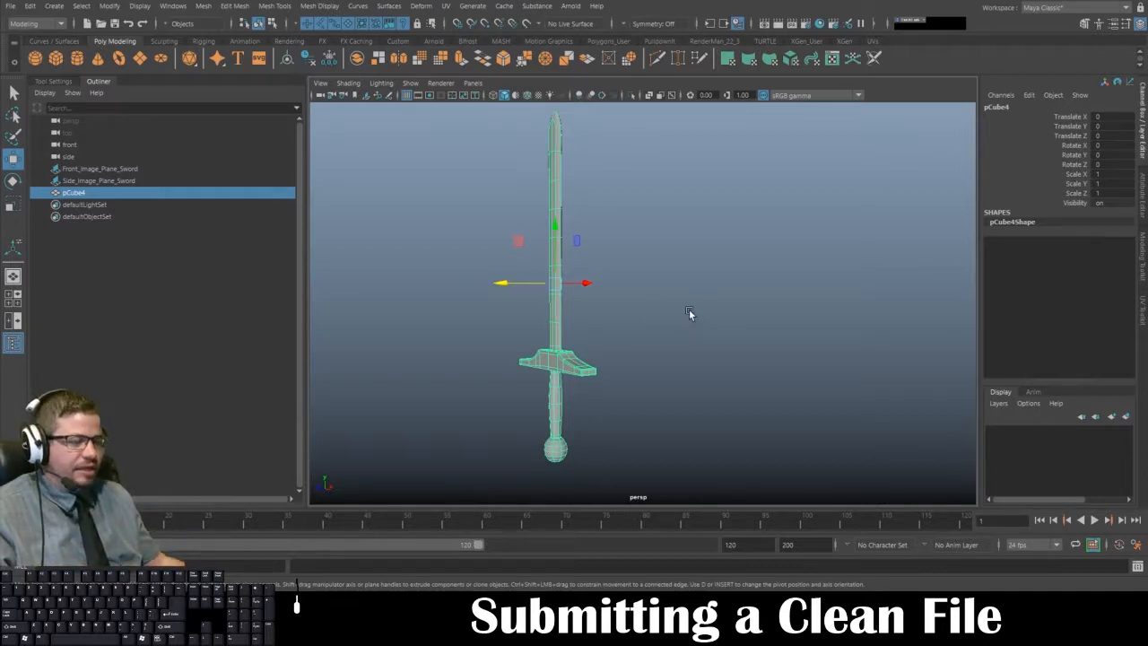
mouse_move(681, 342)
left_mouse_down("alt")
mouse_move(638, 313)
mouse_move(745, 341)
mouse_move(892, 322)
mouse_move(689, 325)
left_mouse_up("alt")
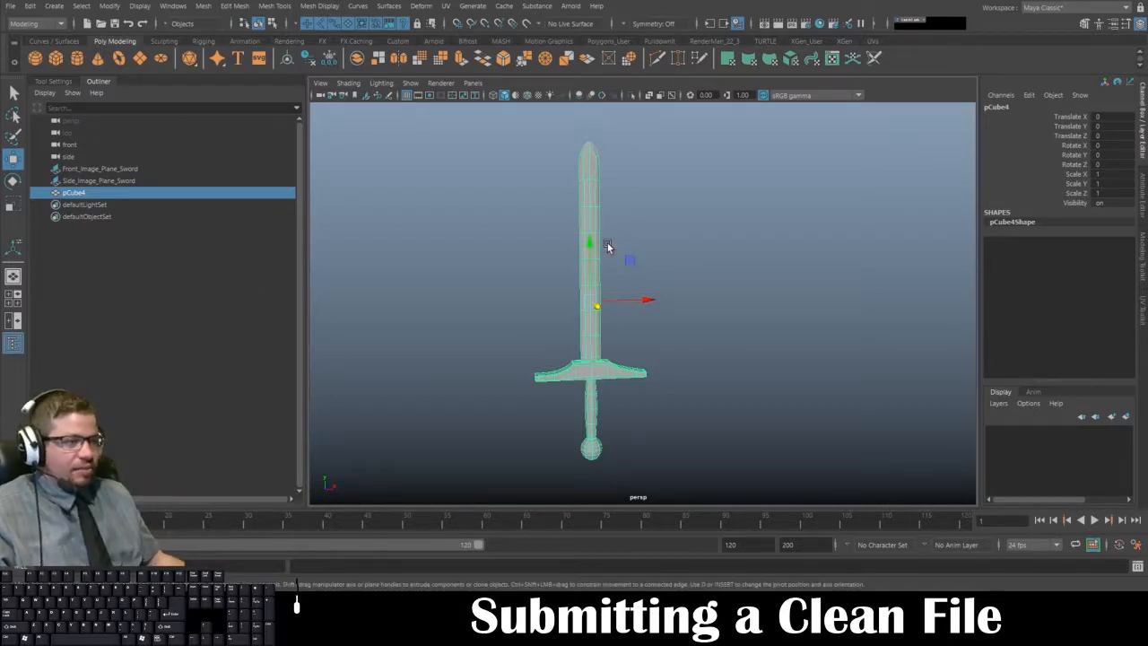
left_click(31, 6)
mouse_move(85, 159)
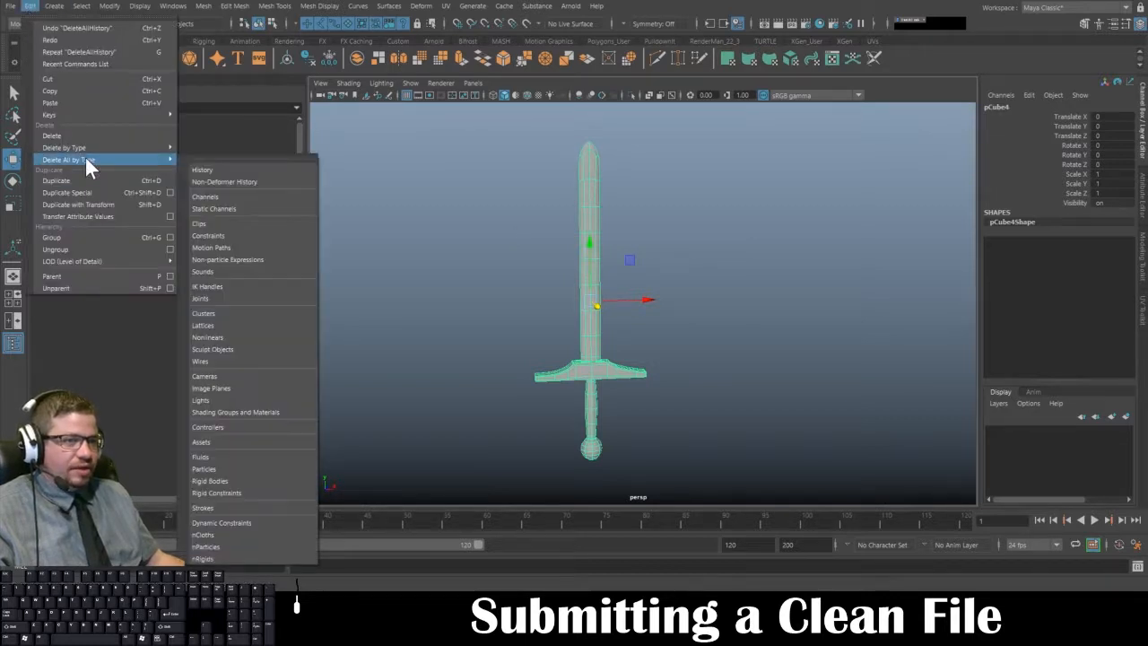
left_click(268, 170)
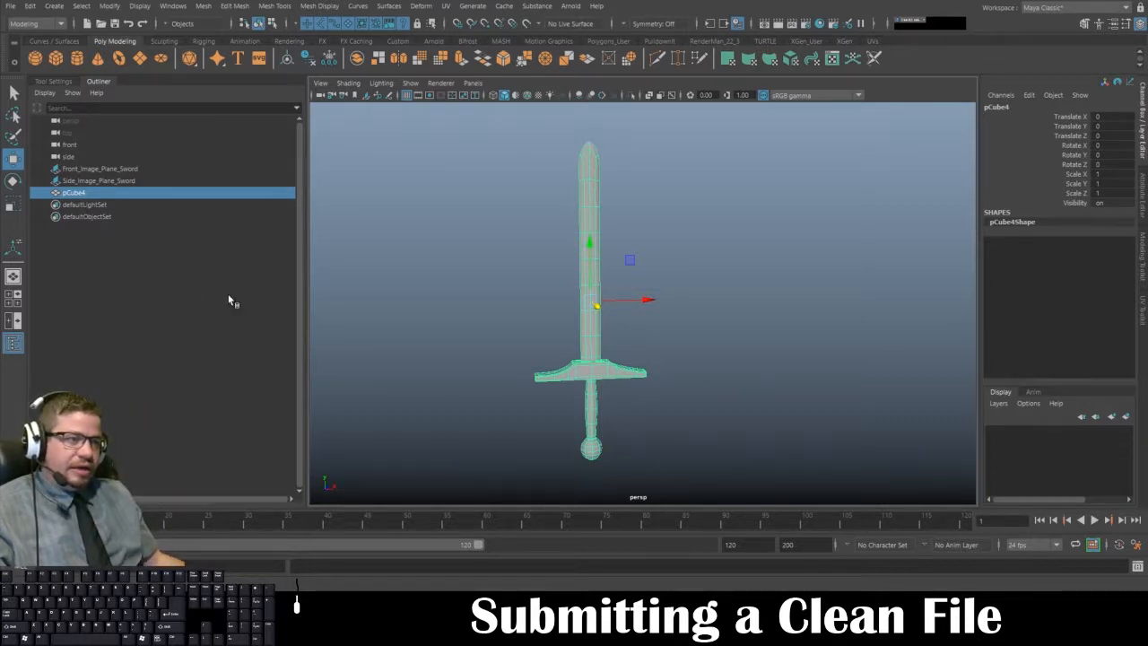
- Clear the selection, inspect the sword, reselect the pCube4 mesh and rename it Sword_Mesh
right_click_drag(453, 293, 420, 292, "alt")
left_click_drag(420, 291, 450, 298, "alt")
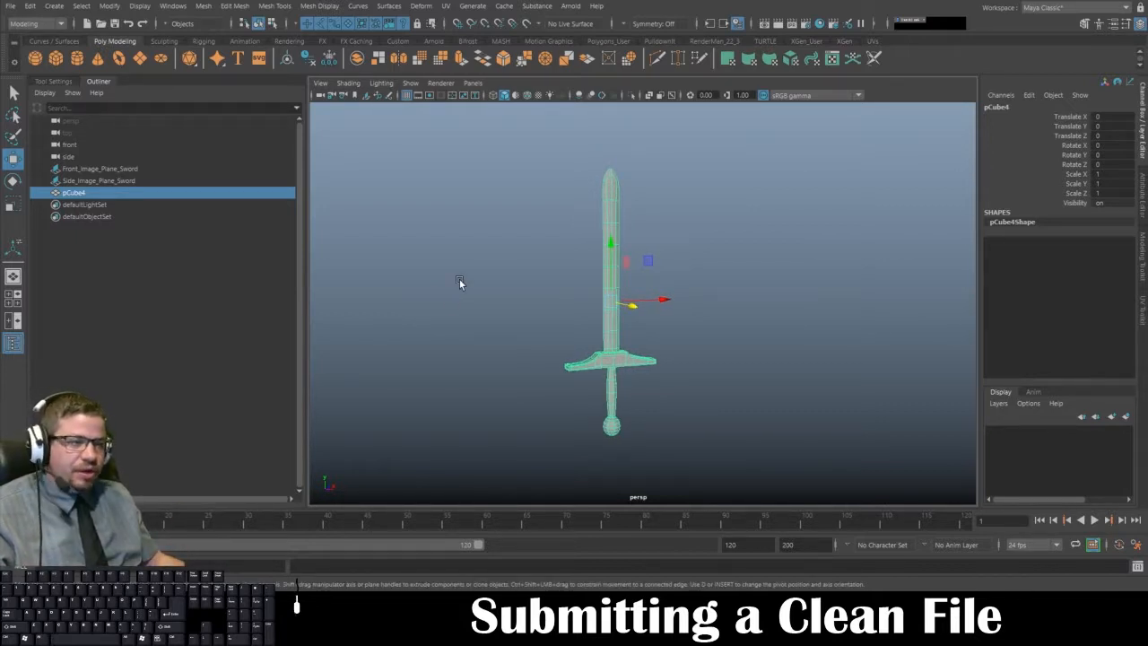
left_click(113, 258)
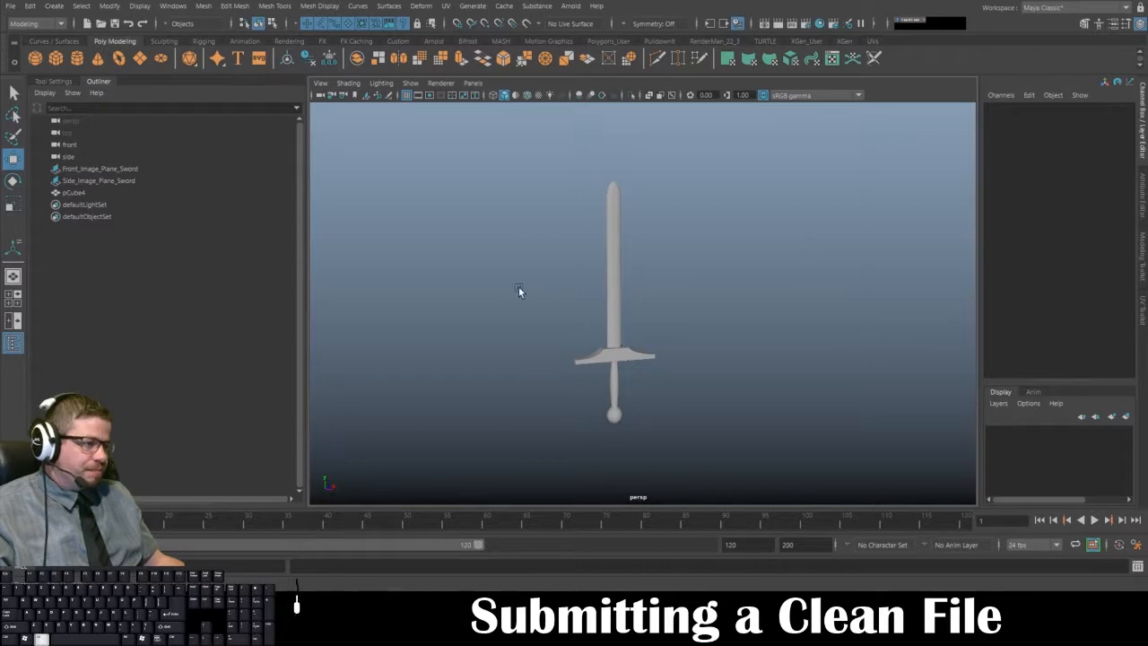
left_click_drag(520, 290, 674, 308, "alt")
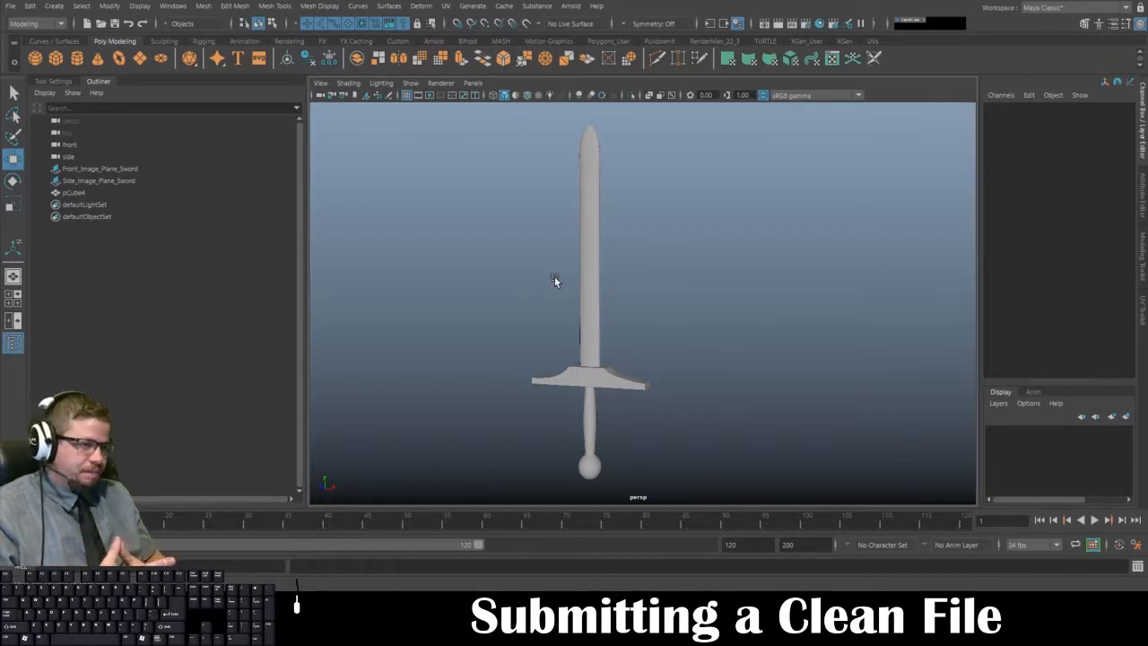
left_click(586, 265)
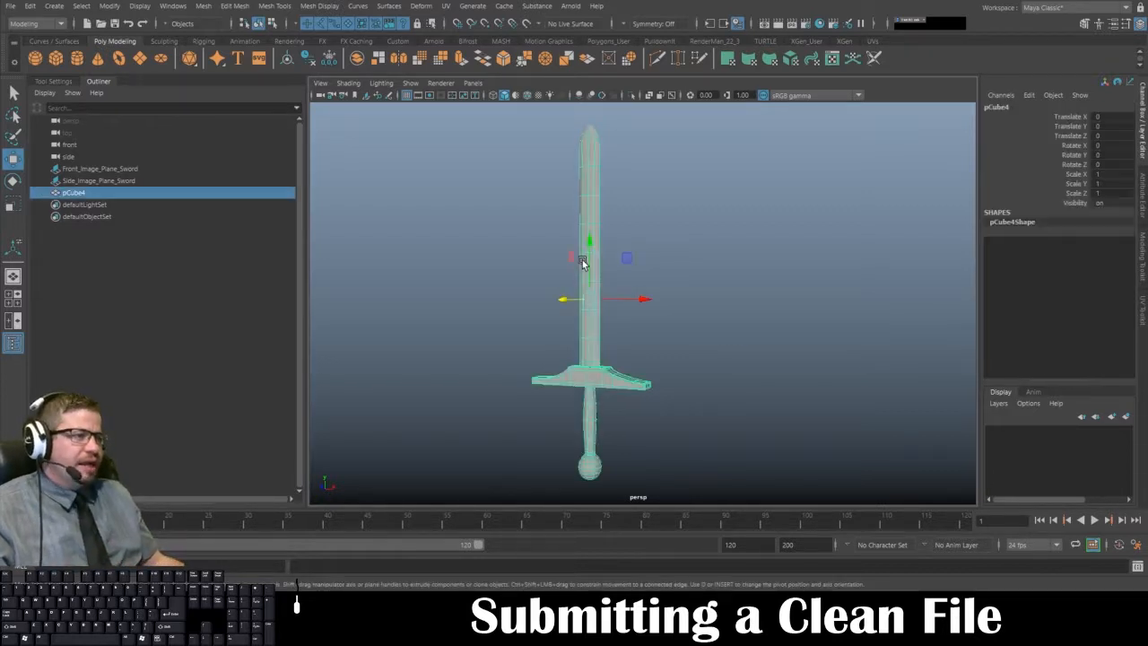
left_click(1003, 107)
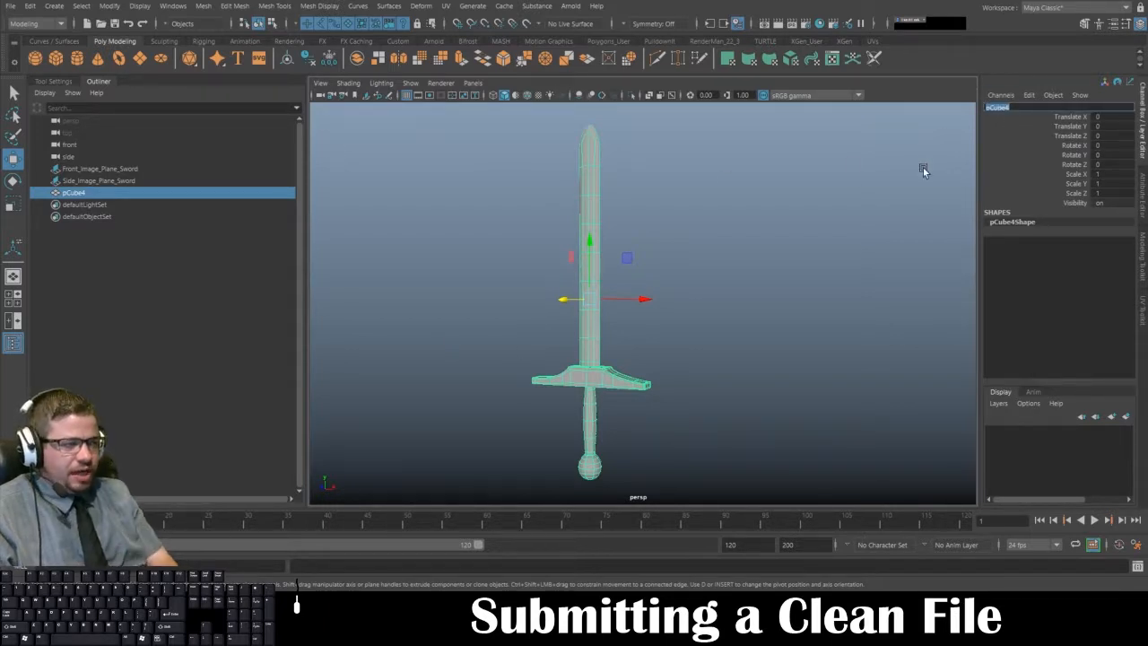
type("Sword_M")
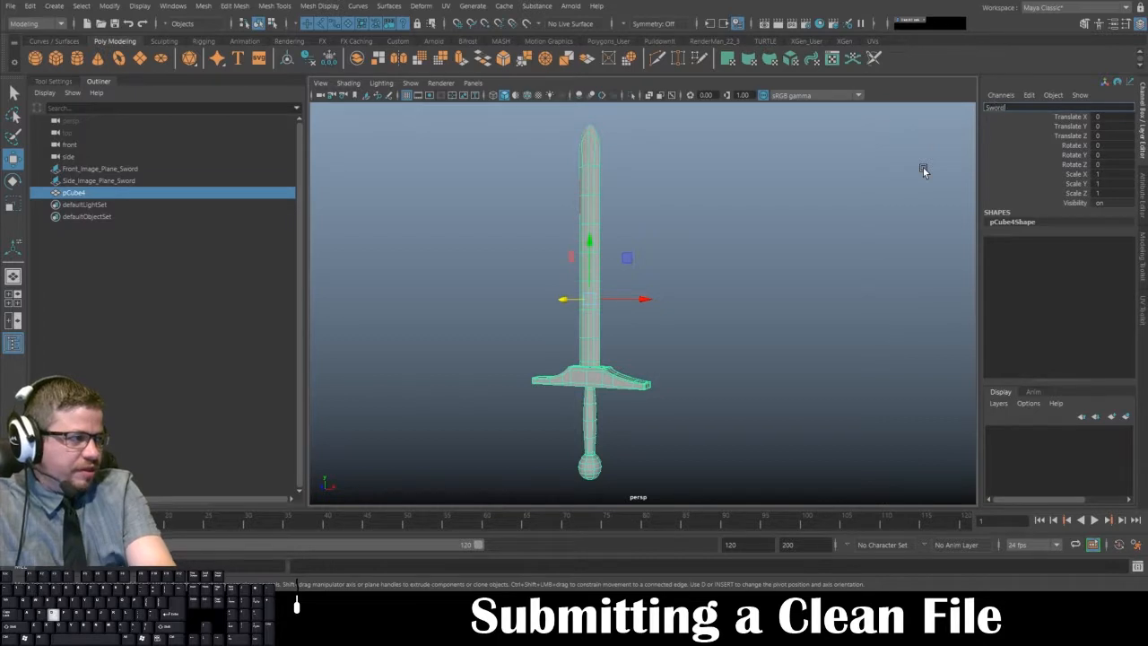
type("esh")
key("Return")
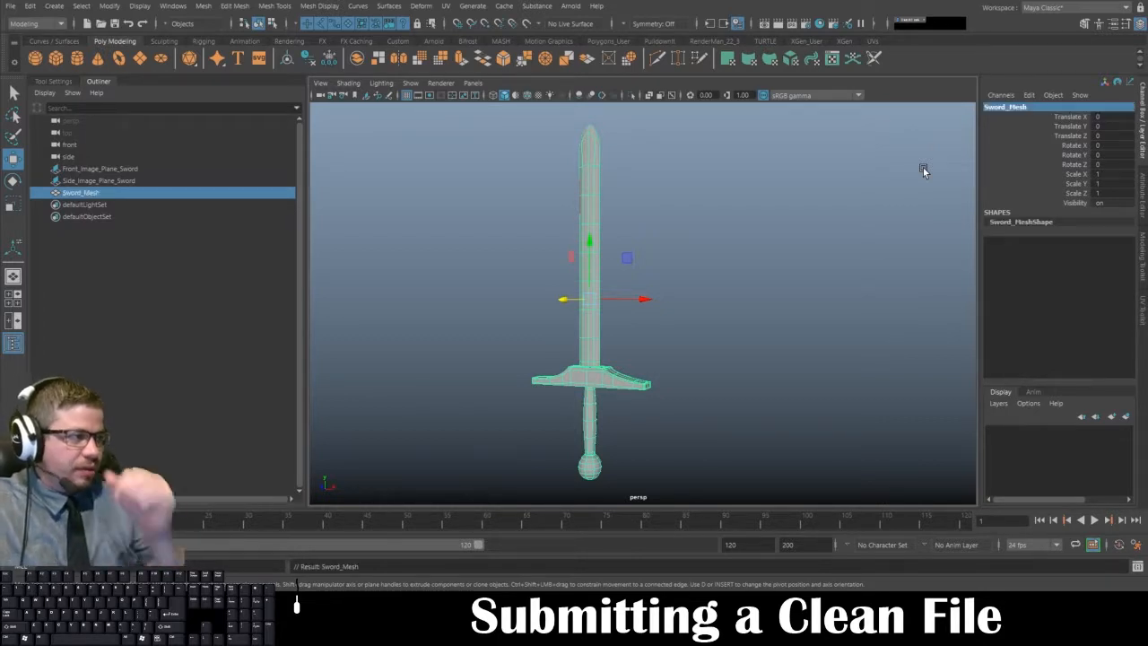
- Enter Sword_Mesh once more as the name of the selected sword mesh
left_click(1006, 106)
type("S")
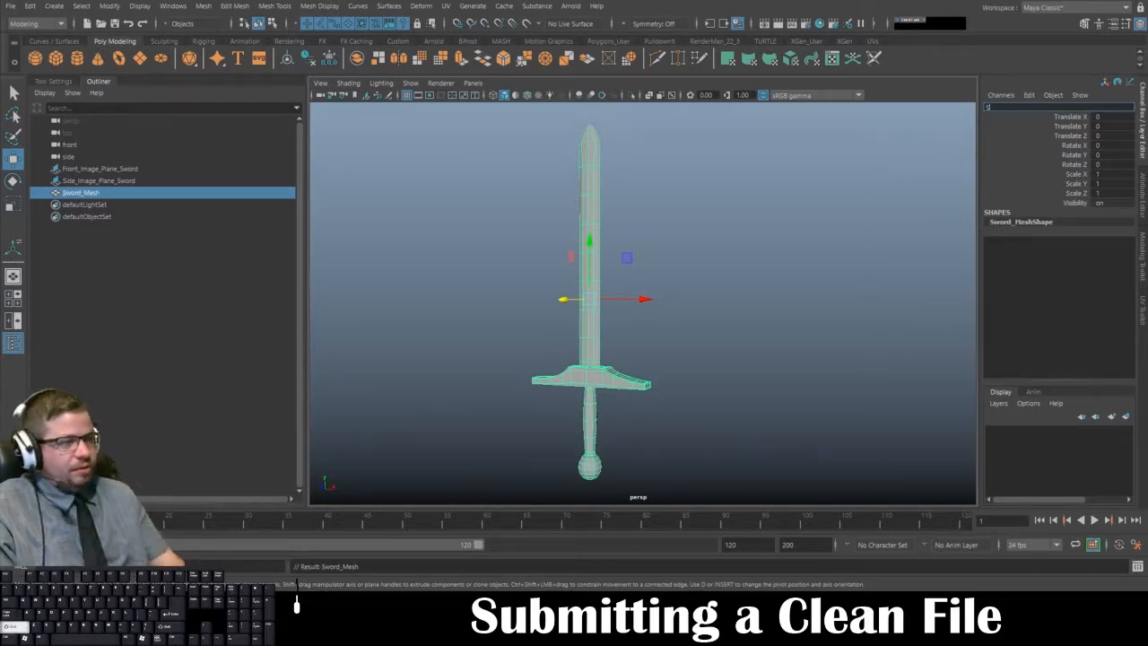
type("word_Mesh")
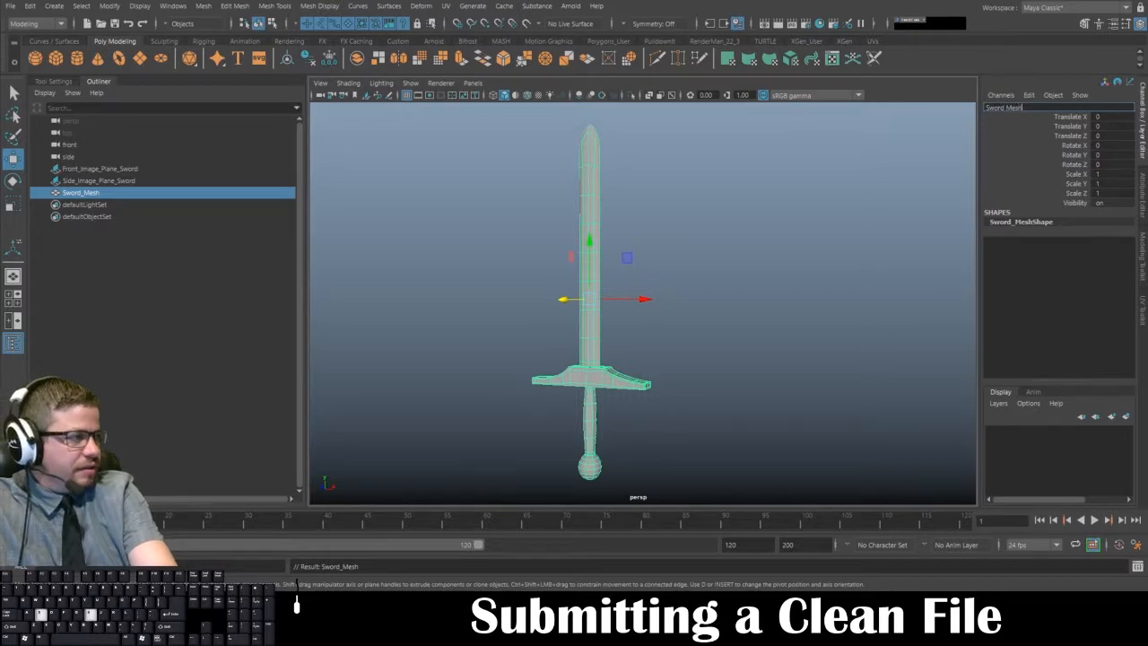
key("Return")
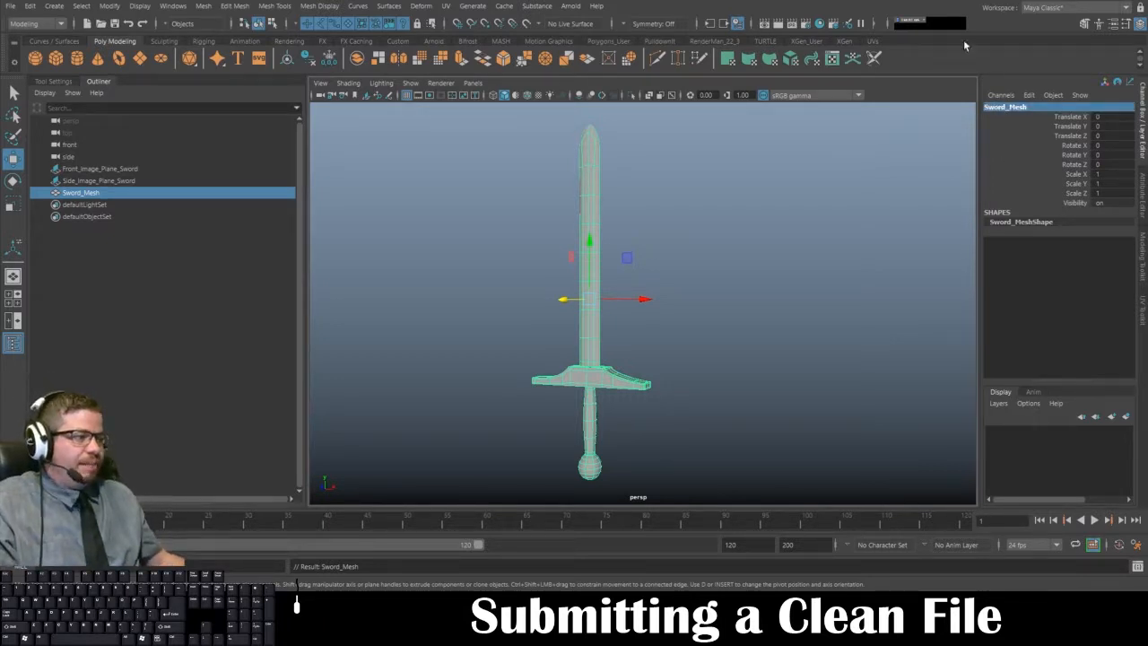
- Check the Sword_Mesh entry in the Outliner and look over the sword from several angles
left_click(850, 209)
left_click(590, 287)
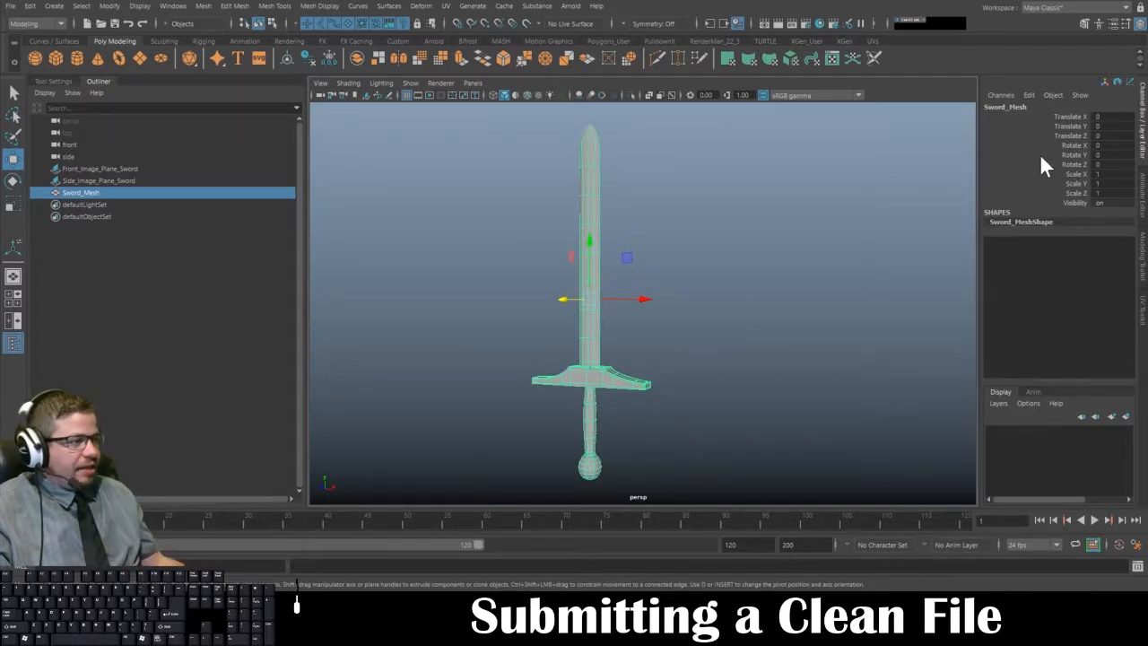
left_click(679, 289)
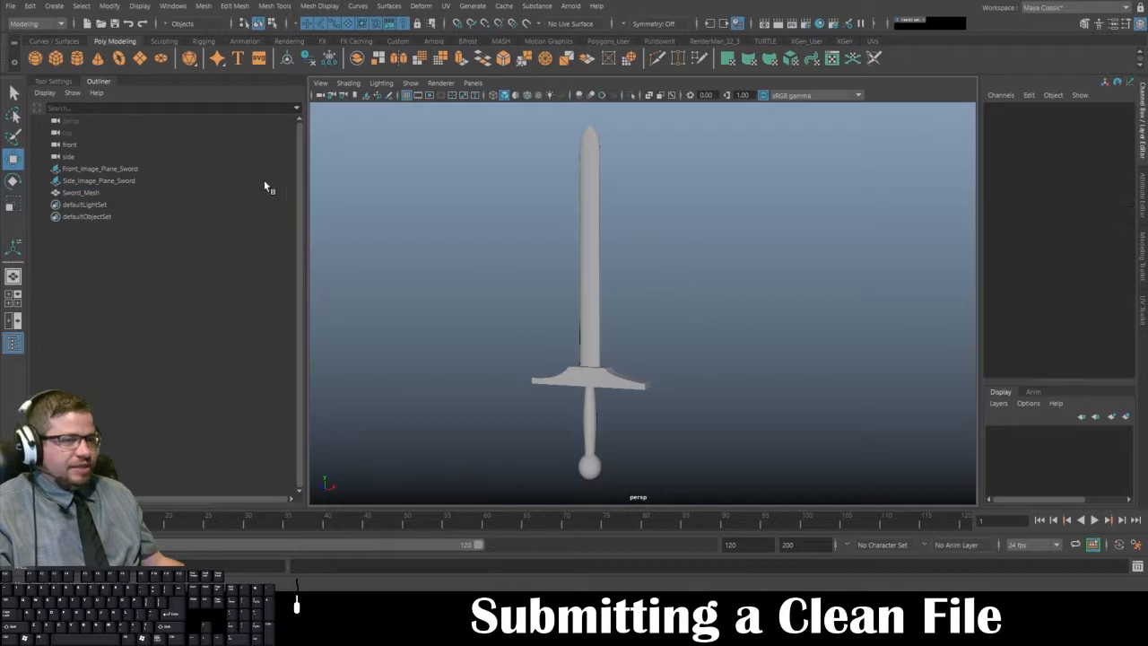
left_click(122, 192)
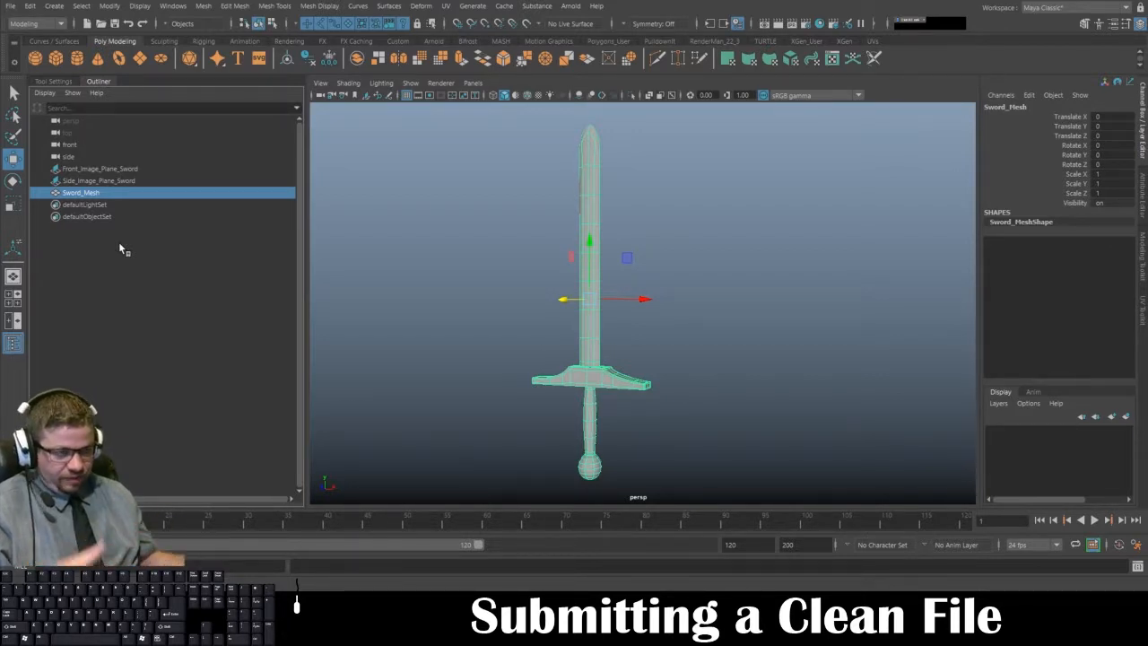
left_click_drag(487, 207, 628, 282, "alt")
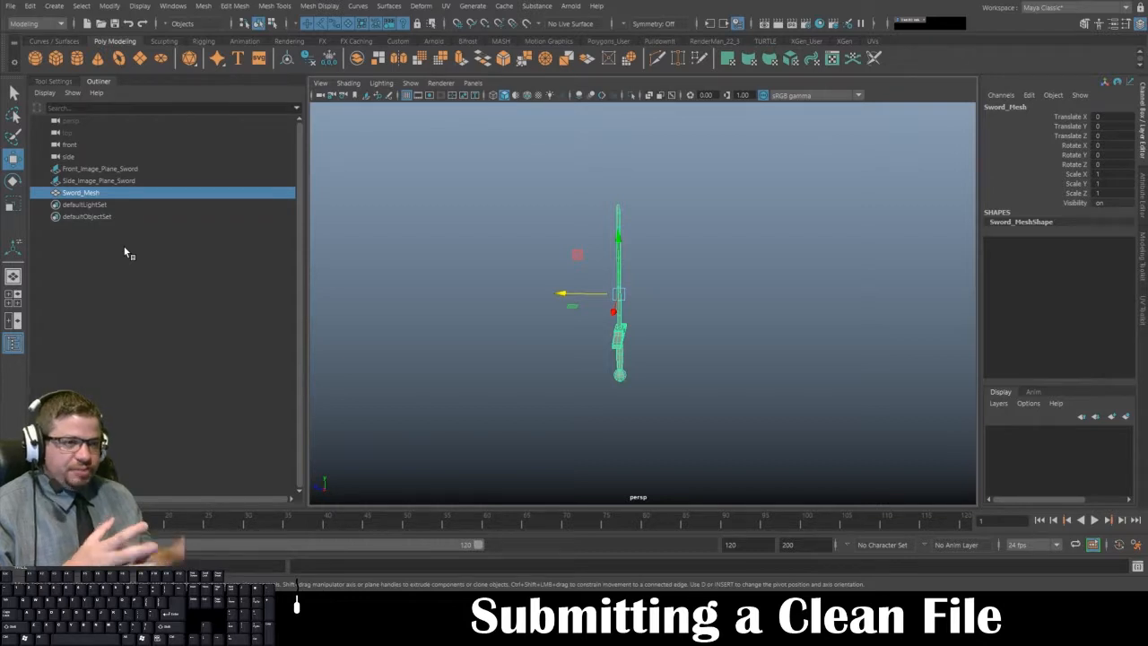
left_click(102, 82)
left_click(34, 147)
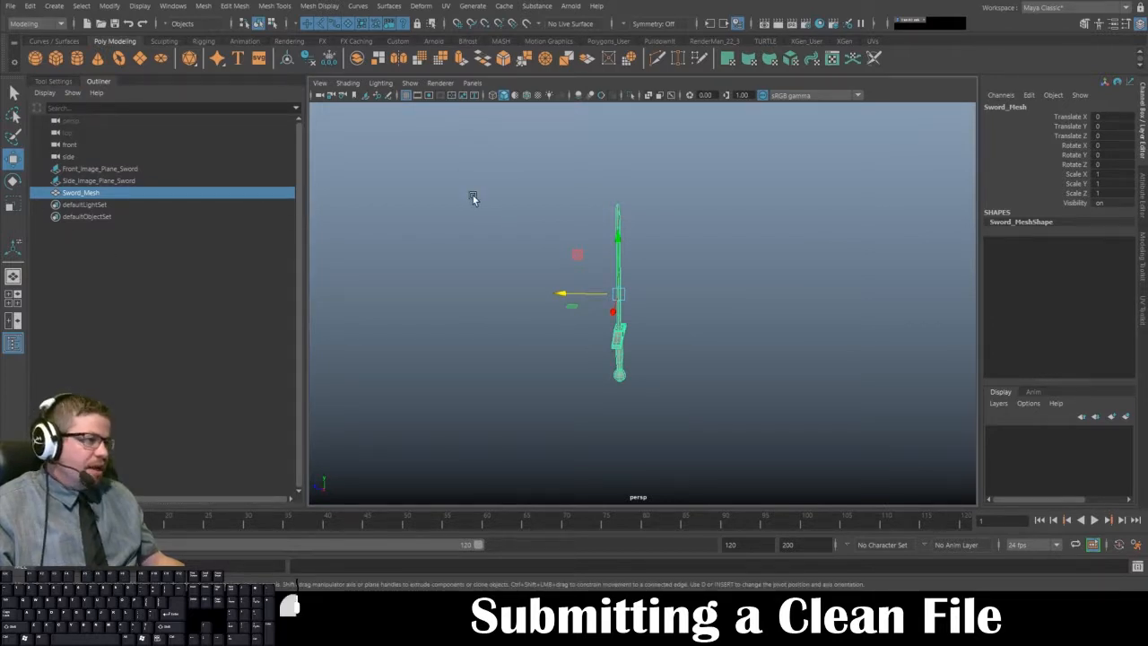
left_click(562, 279)
left_click_drag(562, 279, 526, 251, "alt")
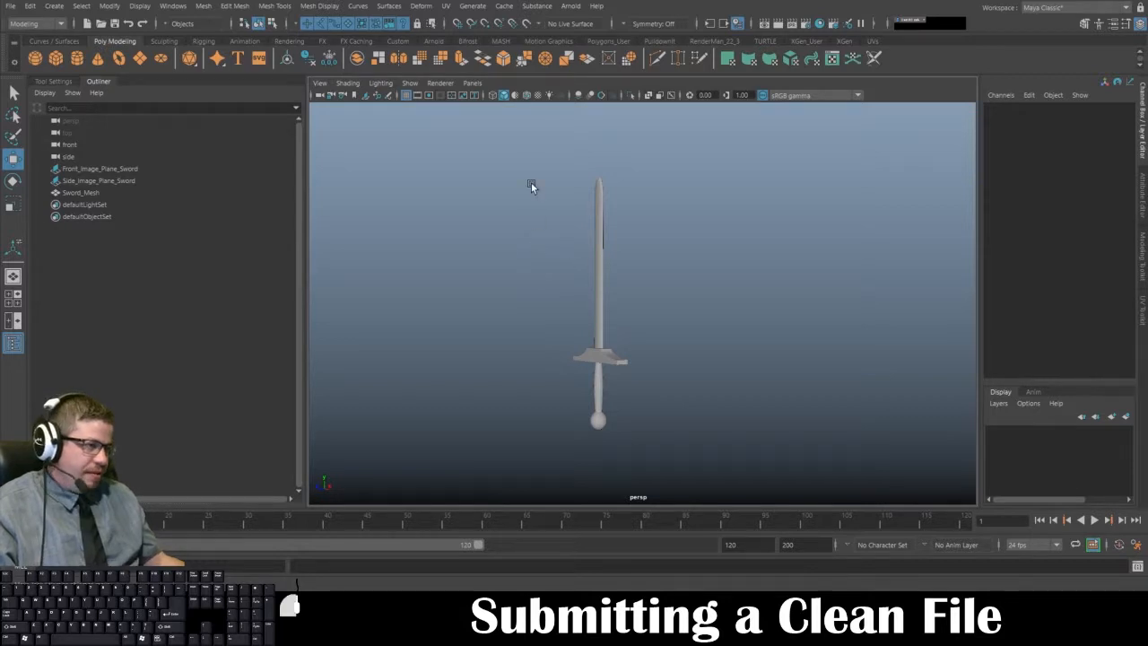
- Select the whole sword, create a display layer from it, and reselect the mesh to check its inputs
left_click_drag(531, 183, 687, 487)
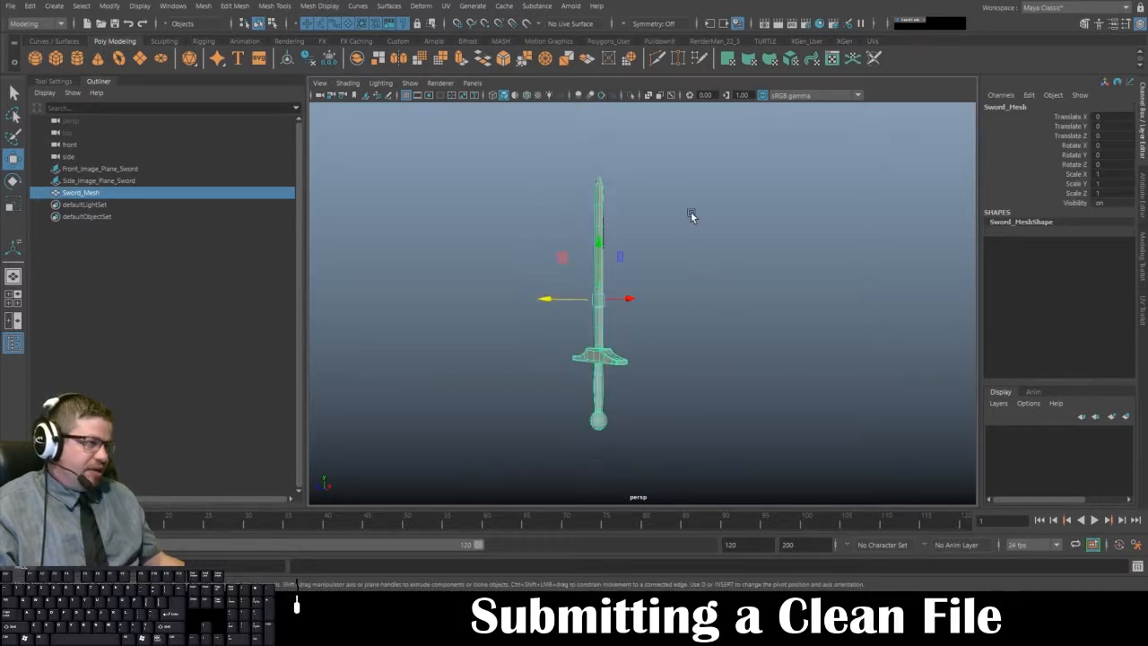
left_click(485, 192)
left_click_drag(485, 192, 740, 445)
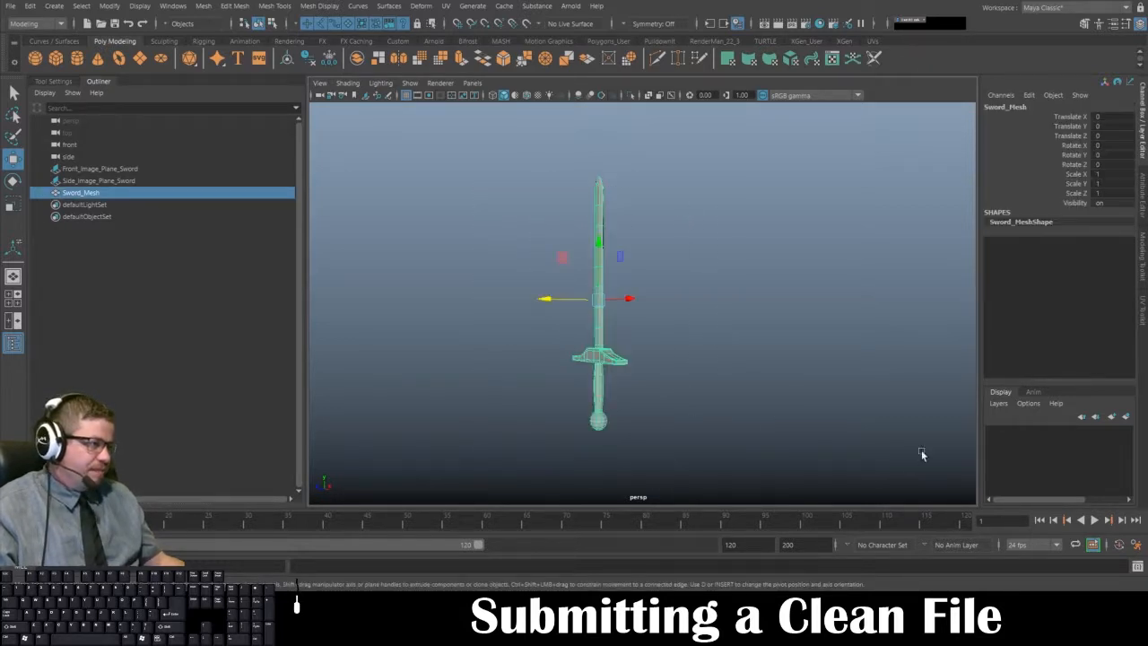
left_click(1001, 404)
left_click(1003, 428)
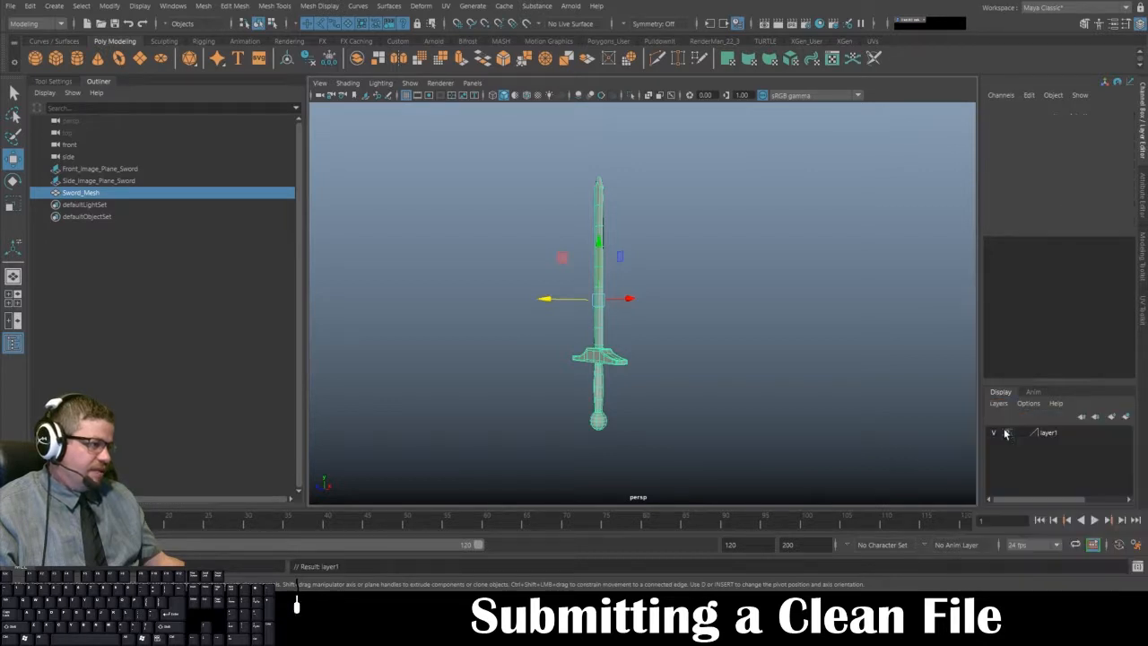
left_click(741, 332)
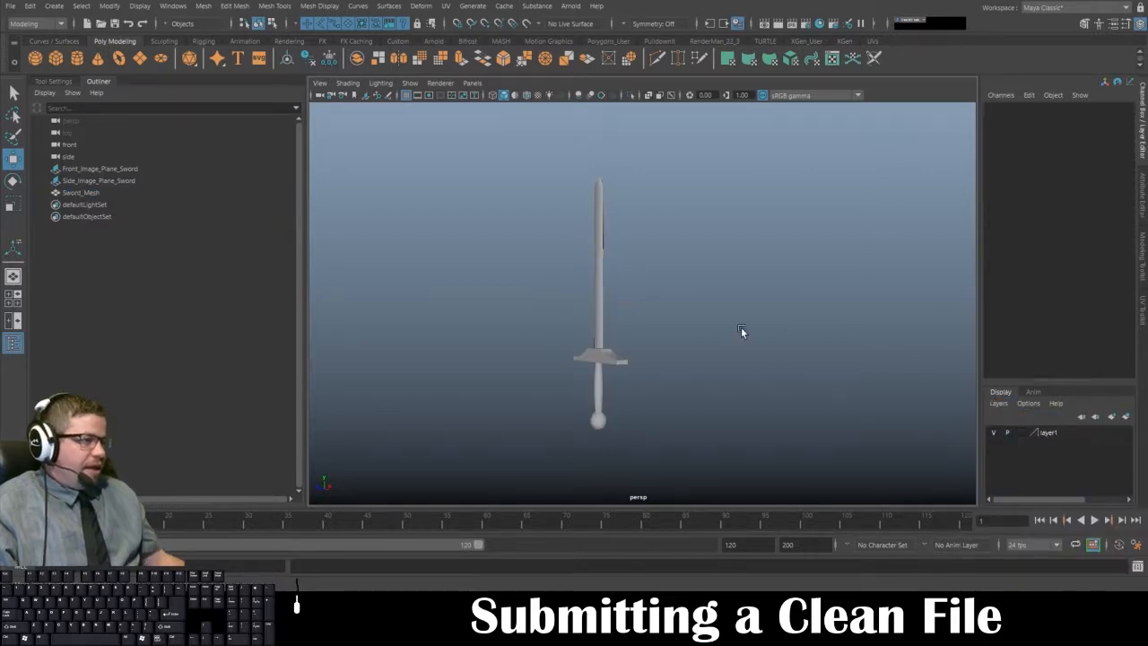
left_click(598, 251)
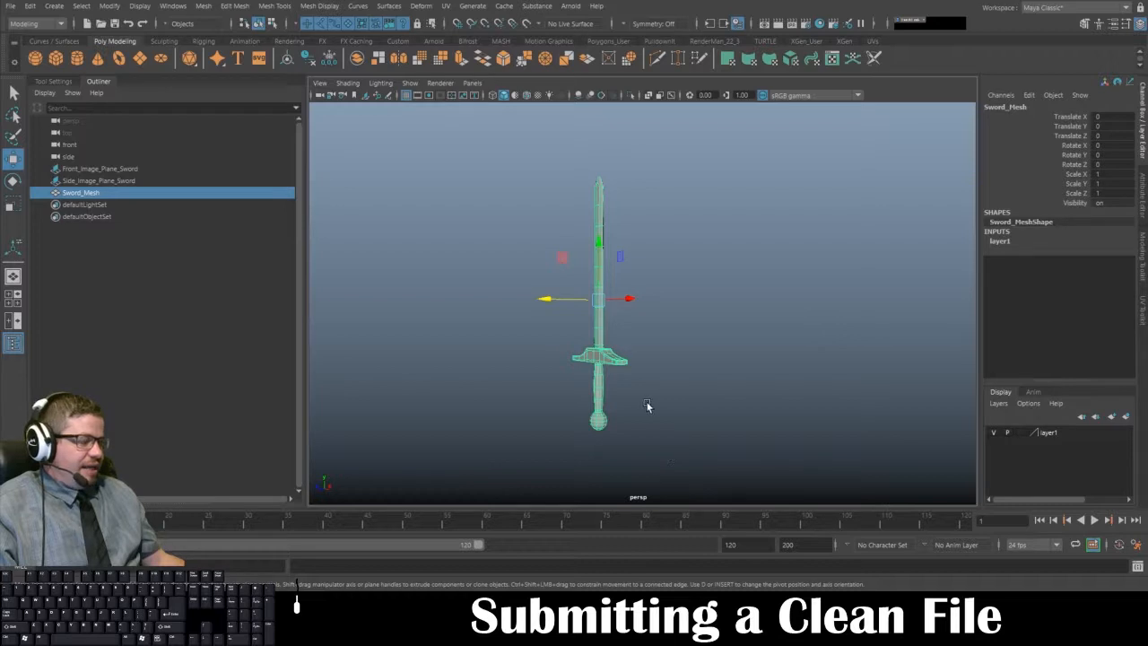
- Edit the new display layer, set its colour to black and try to save it under the name Sword Mesh
double_click(1049, 433)
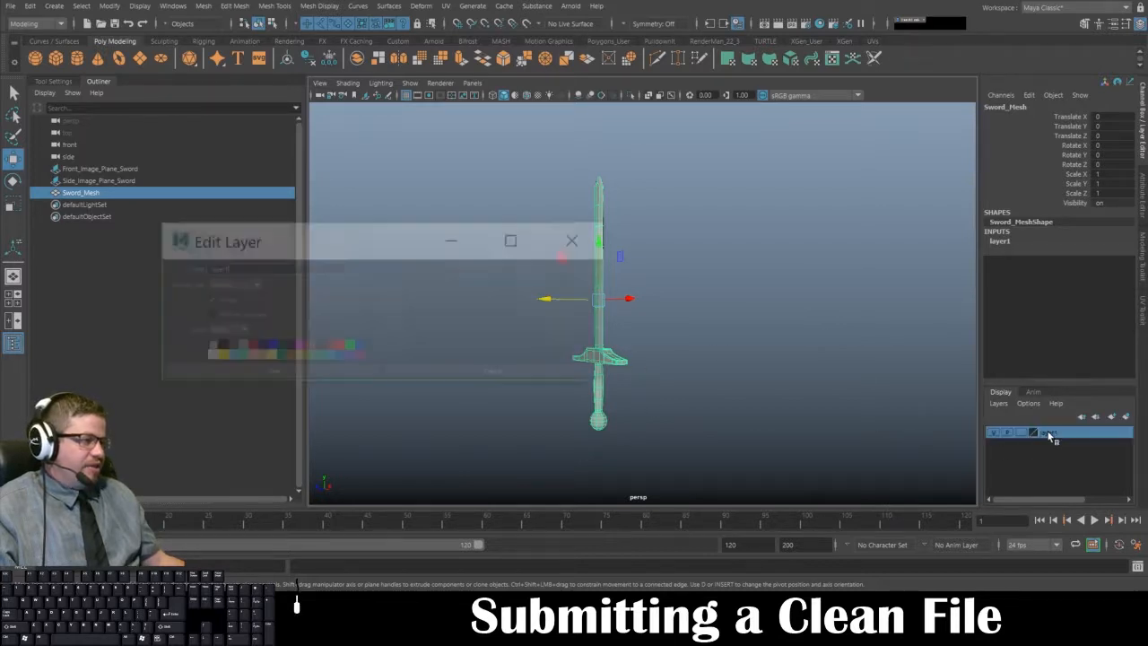
double_click(229, 268)
type("S")
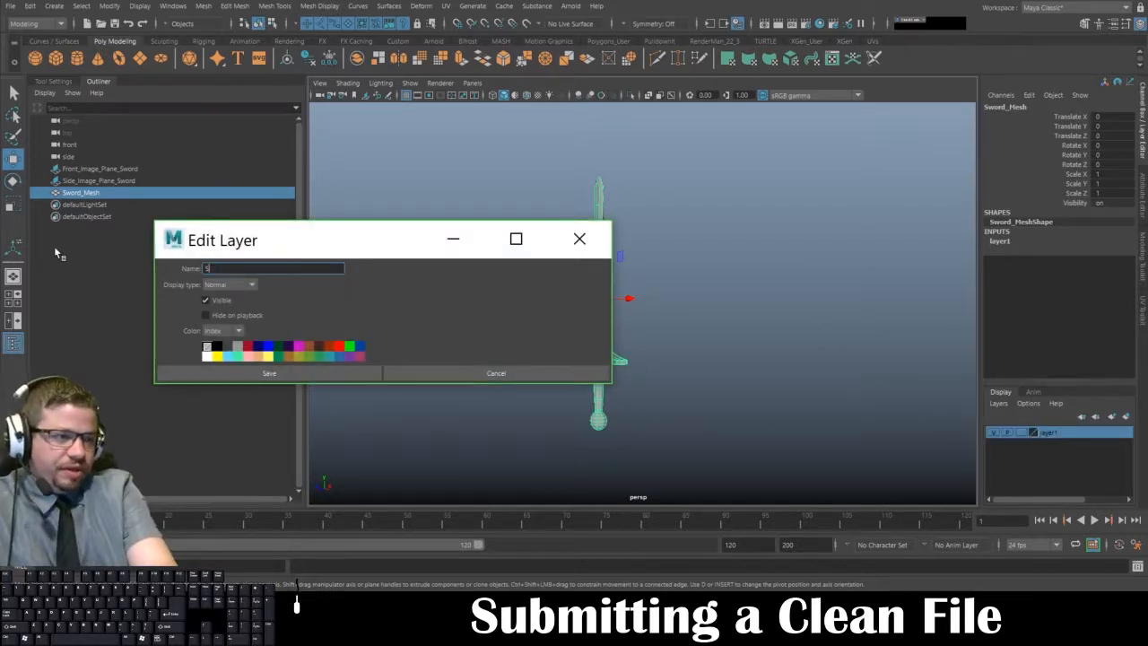
type("w")
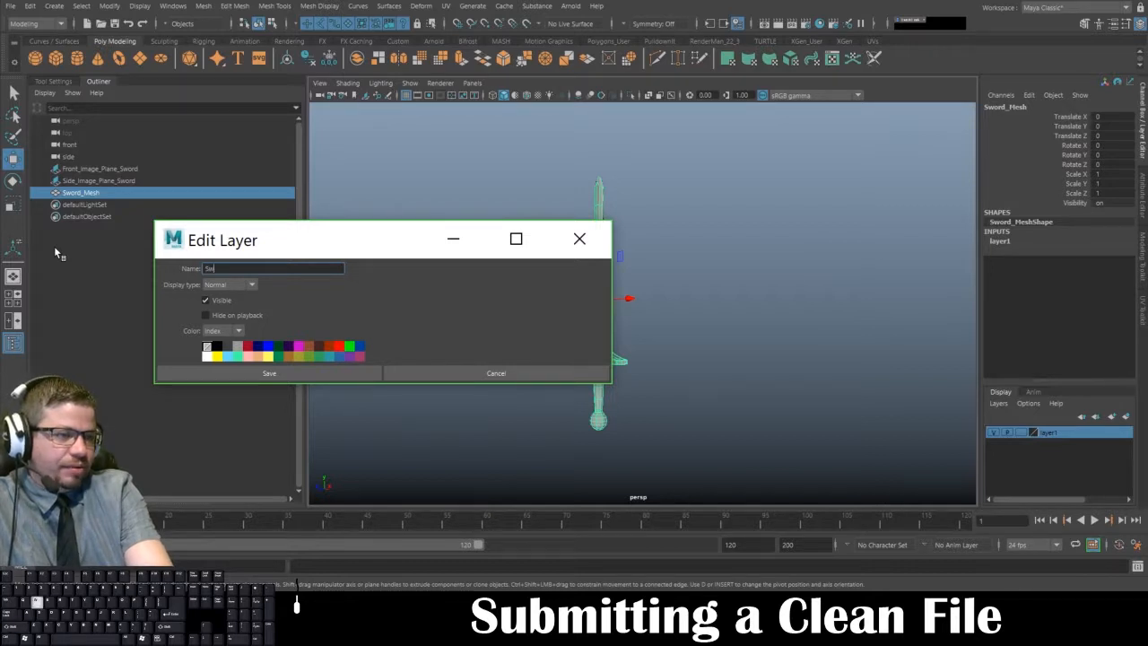
type("ord Mesh")
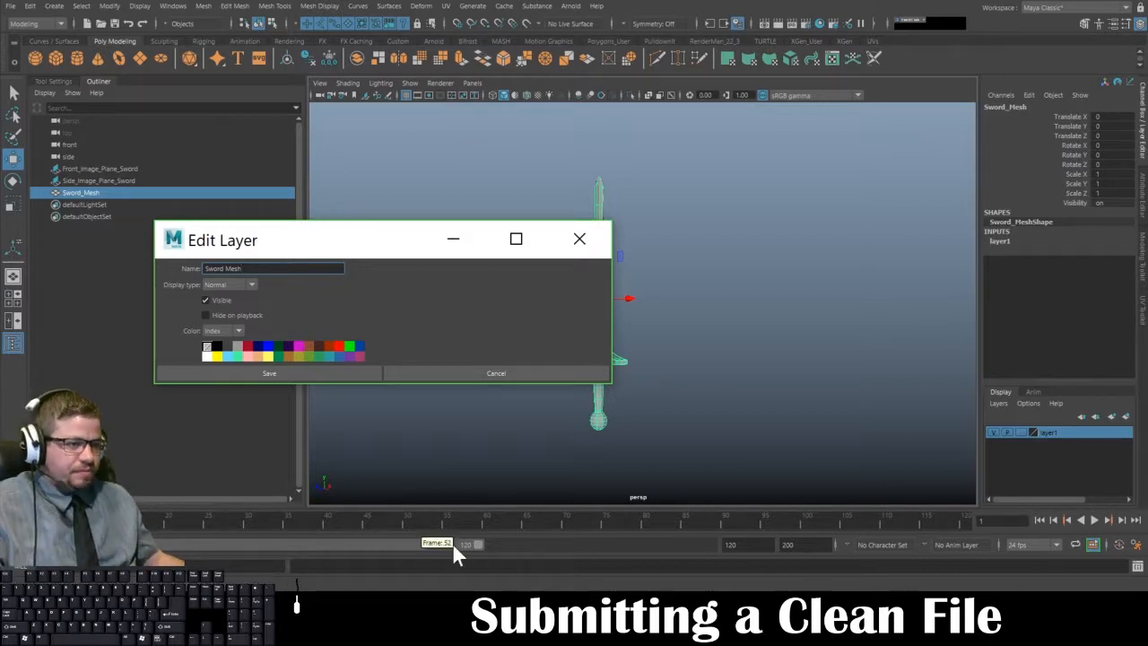
left_click(217, 346)
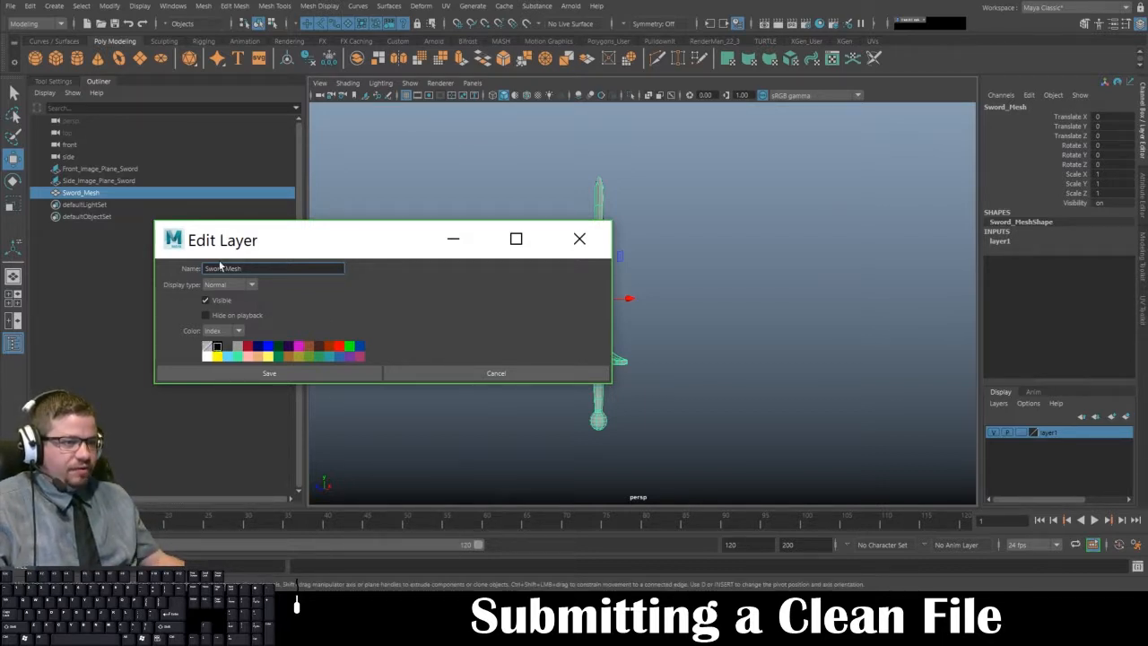
left_click(251, 370)
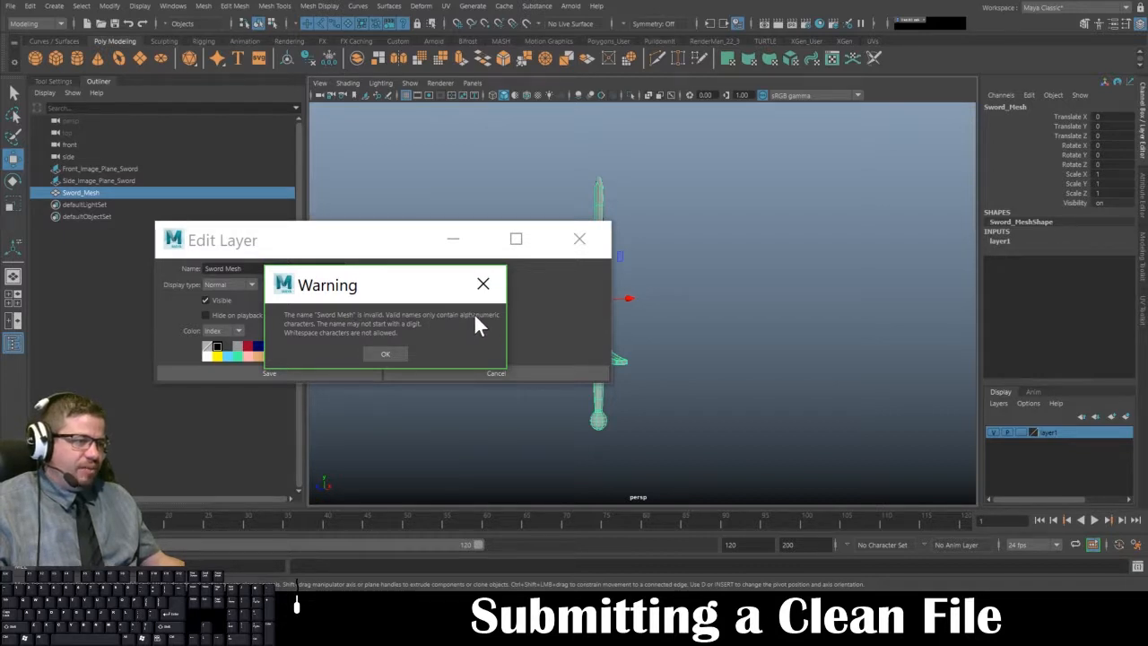
left_click(382, 353)
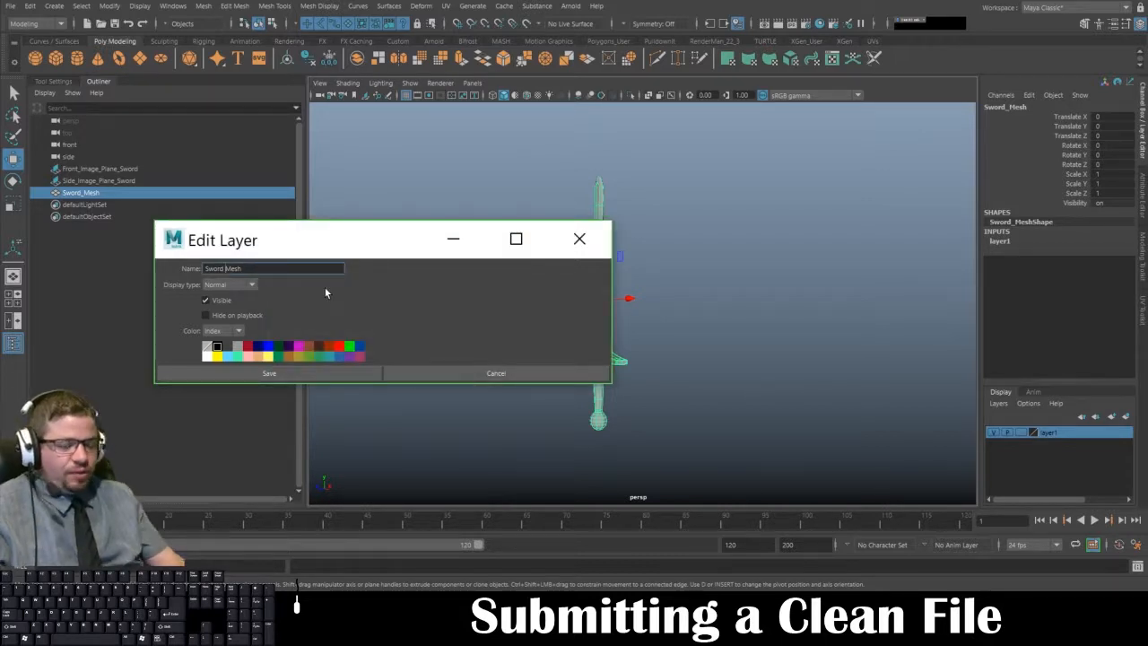
- Replace the space in the layer name with an underscore and try to save it as Sword_Mesh
key("BackSpace")
type("_")
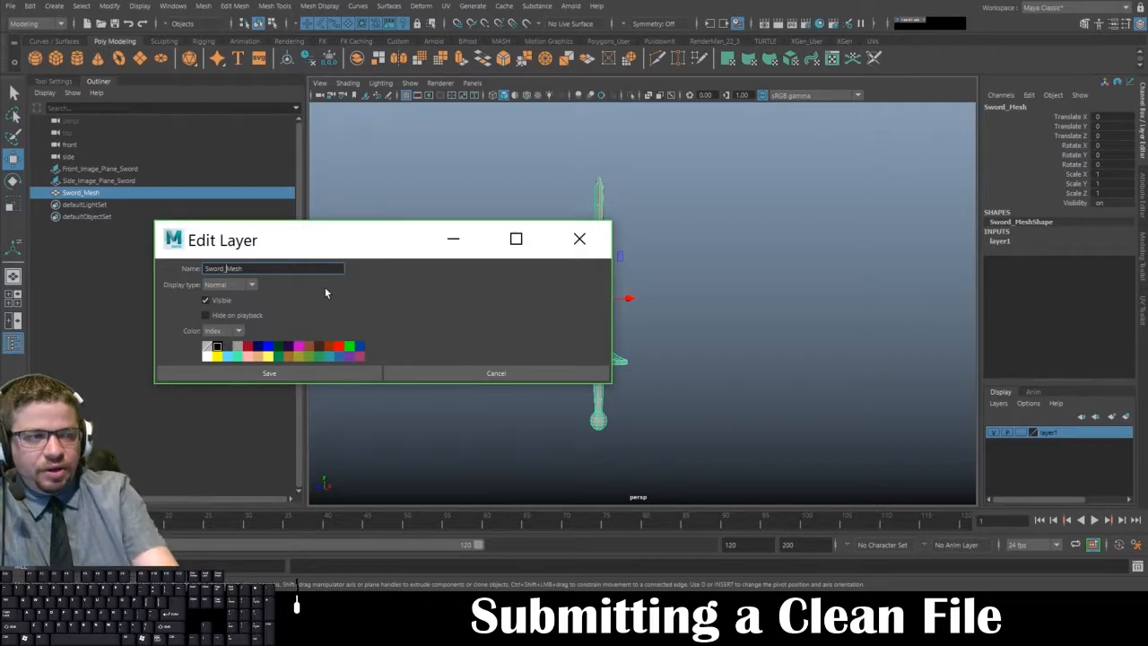
left_click(310, 374)
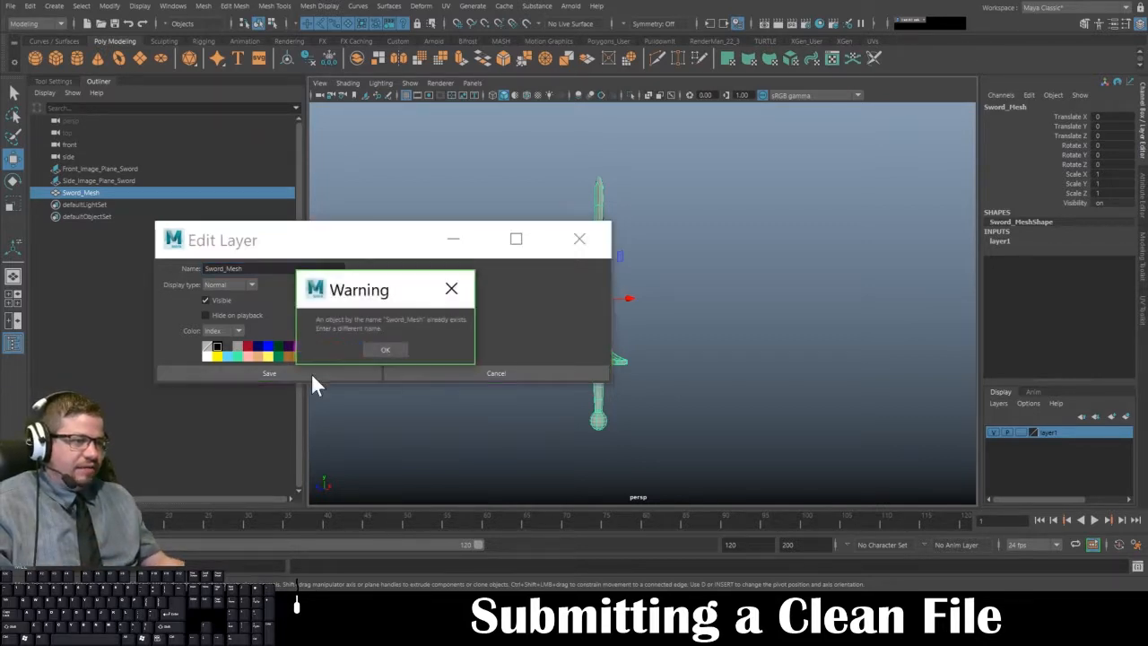
left_click(385, 350)
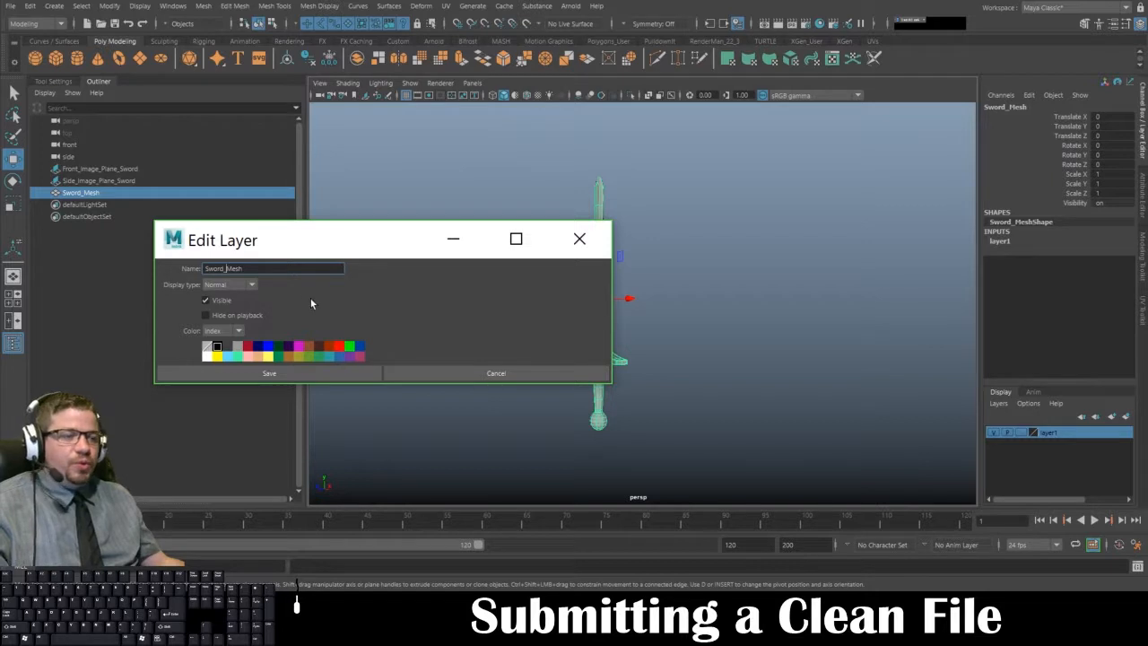
- Extend the layer name to Sword_Mesh_Layer, save the layer and clear the selection
left_click(280, 269)
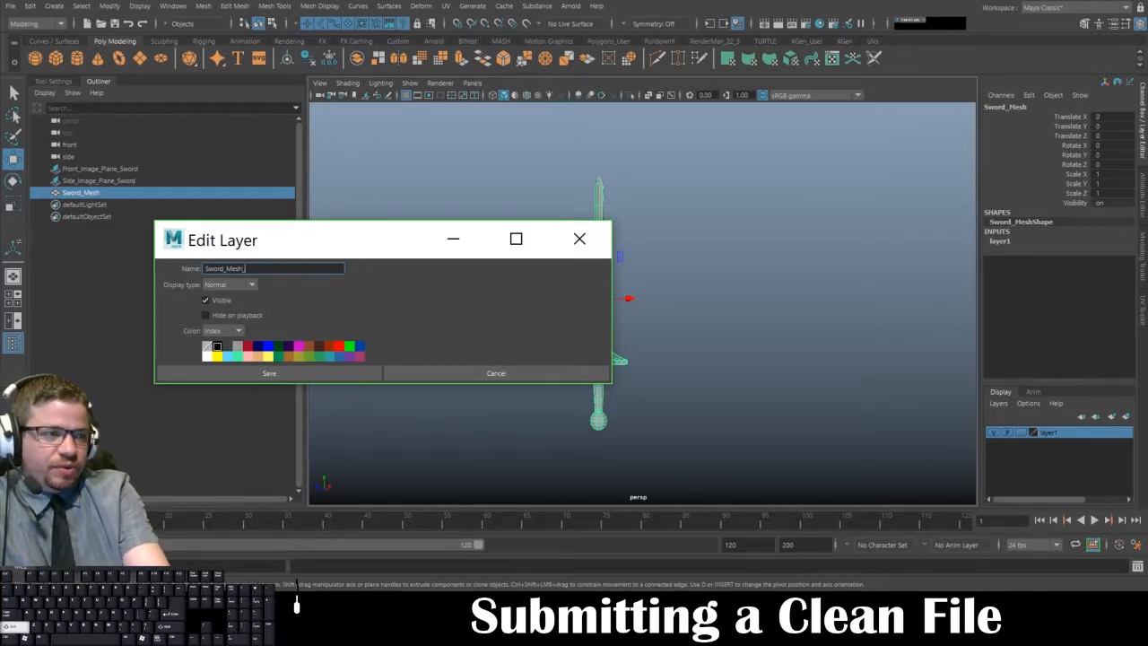
type("_Layer")
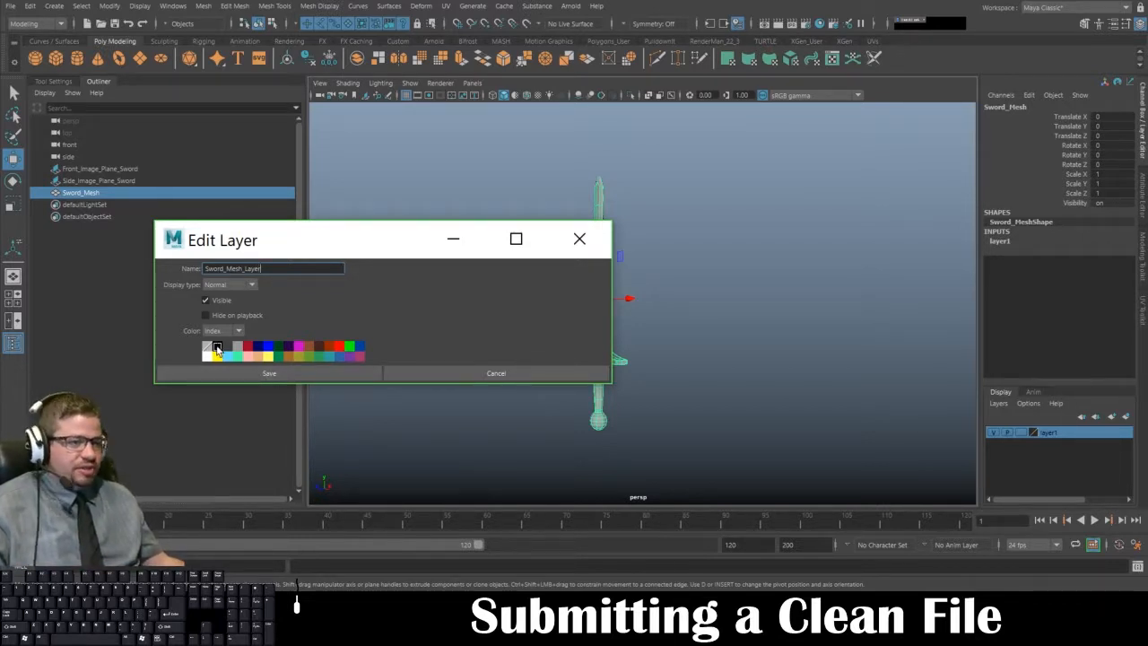
left_click(226, 376)
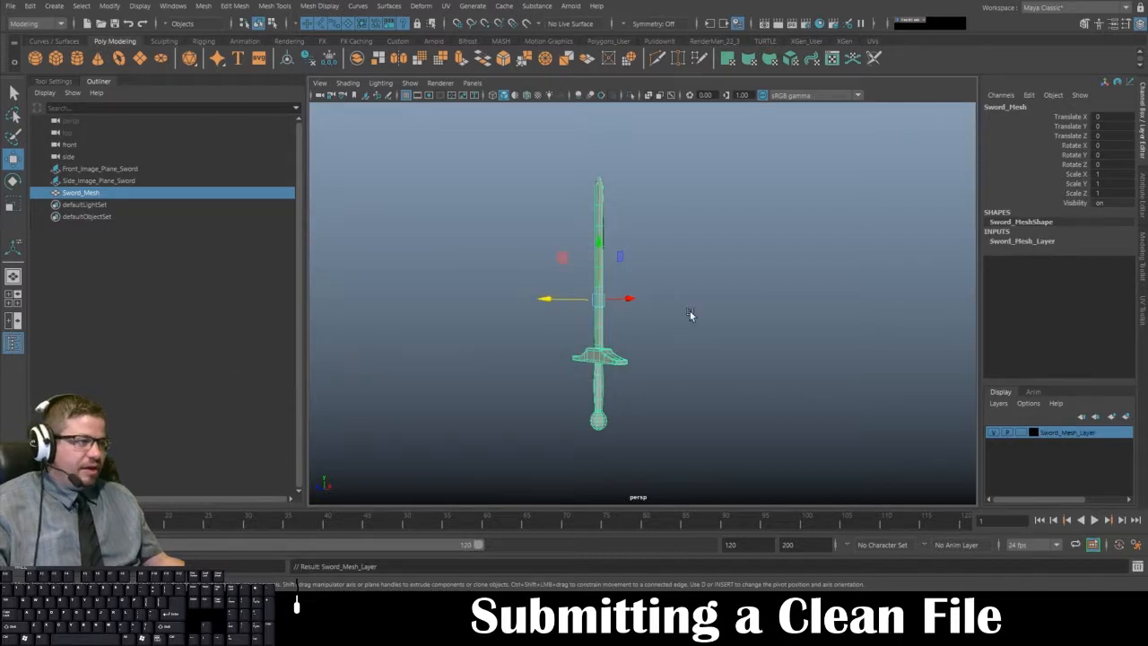
left_click(707, 330)
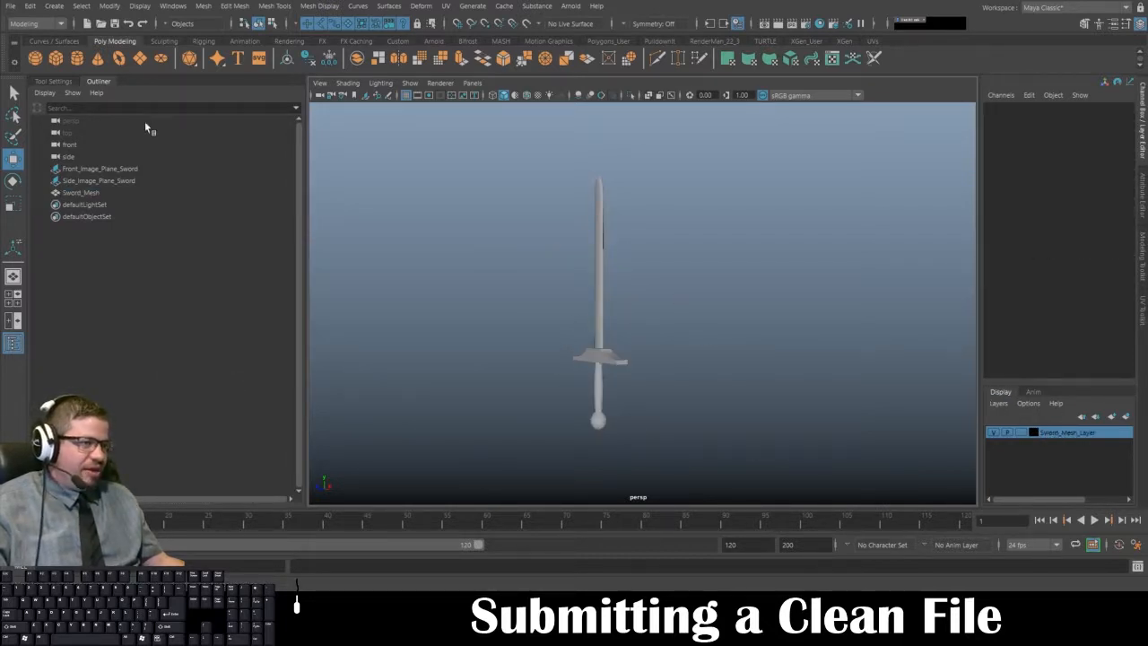
- Turn on Wireframe on Shaded in the viewport and inspect the sword's topology around the blade, guard and grip
left_click(346, 84)
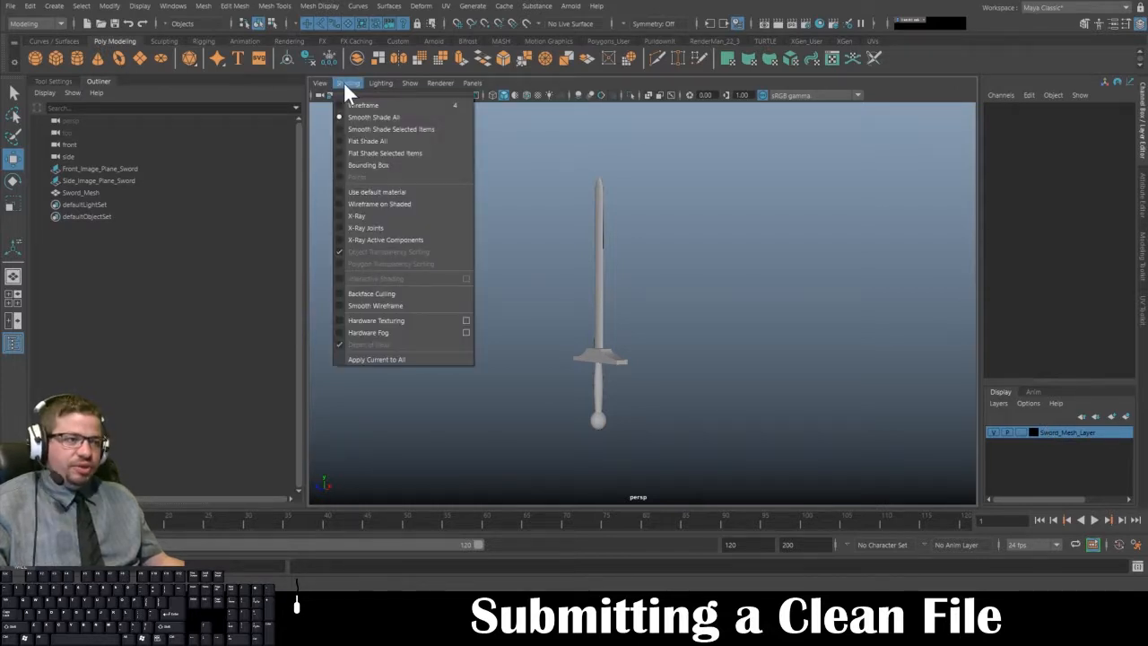
left_click(395, 204)
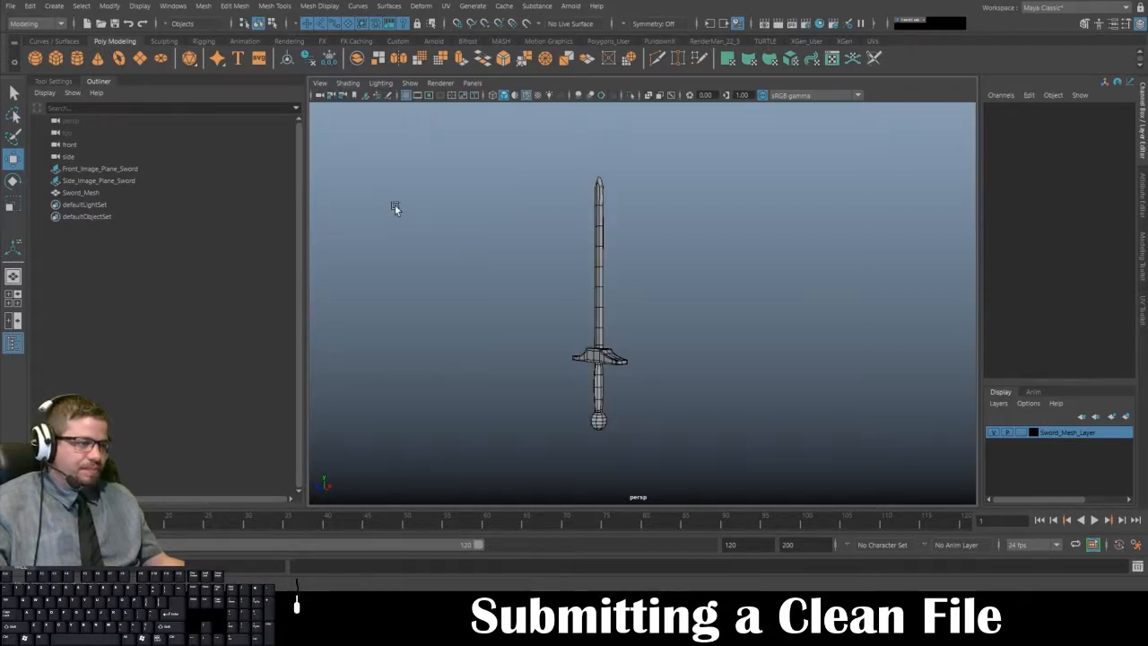
left_click_drag(395, 208, 494, 310, "alt")
middle_click_drag(495, 309, 512, 276, "alt")
right_click_drag(529, 296, 676, 433, "alt")
left_click_drag(672, 431, 556, 411, "alt")
middle_click_drag(646, 395, 664, 359, "alt")
middle_click_drag(700, 320, 631, 318, "alt")
left_click_drag(631, 319, 795, 359, "alt")
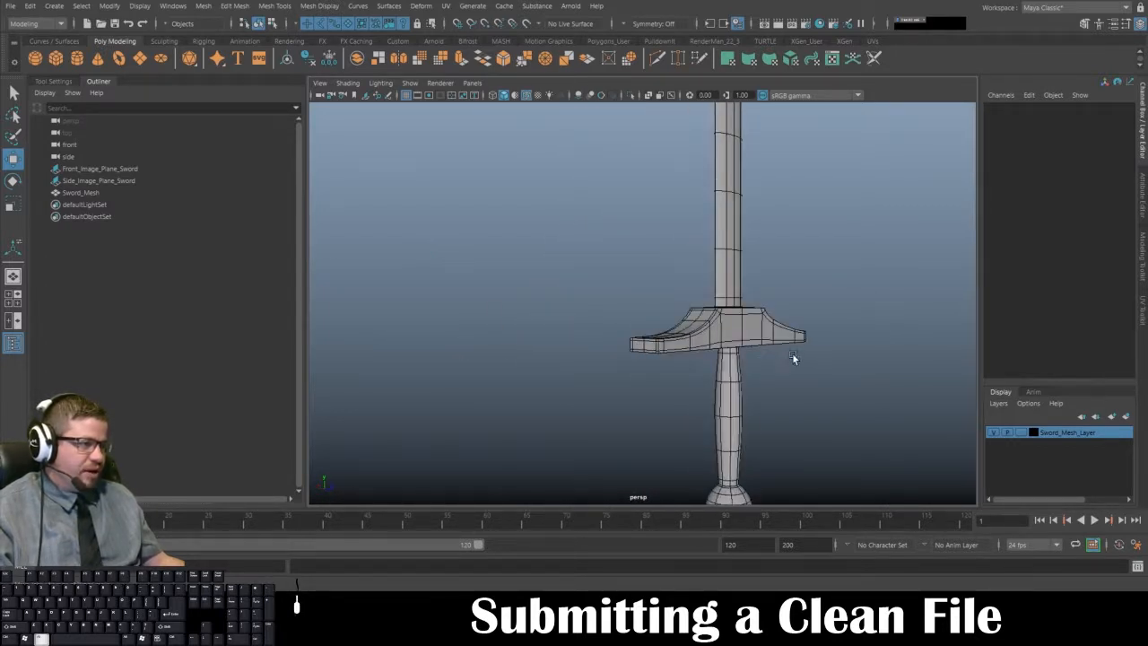
middle_click_drag(795, 358, 704, 339, "alt")
right_click_drag(704, 339, 622, 300, "alt")
left_click_drag(622, 300, 592, 287, "alt")
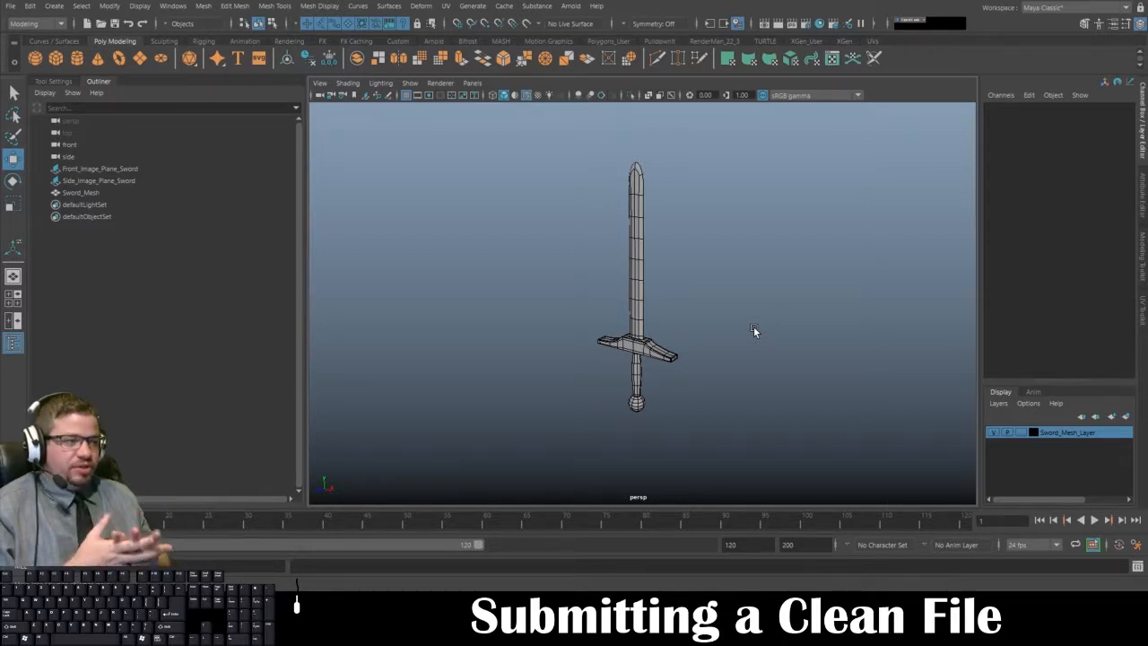
- Add a polygon sphere, move it beside the sword to about -15.136 in X, and create a display layer from it
left_click(35, 57)
left_click_drag(683, 310, 474, 311)
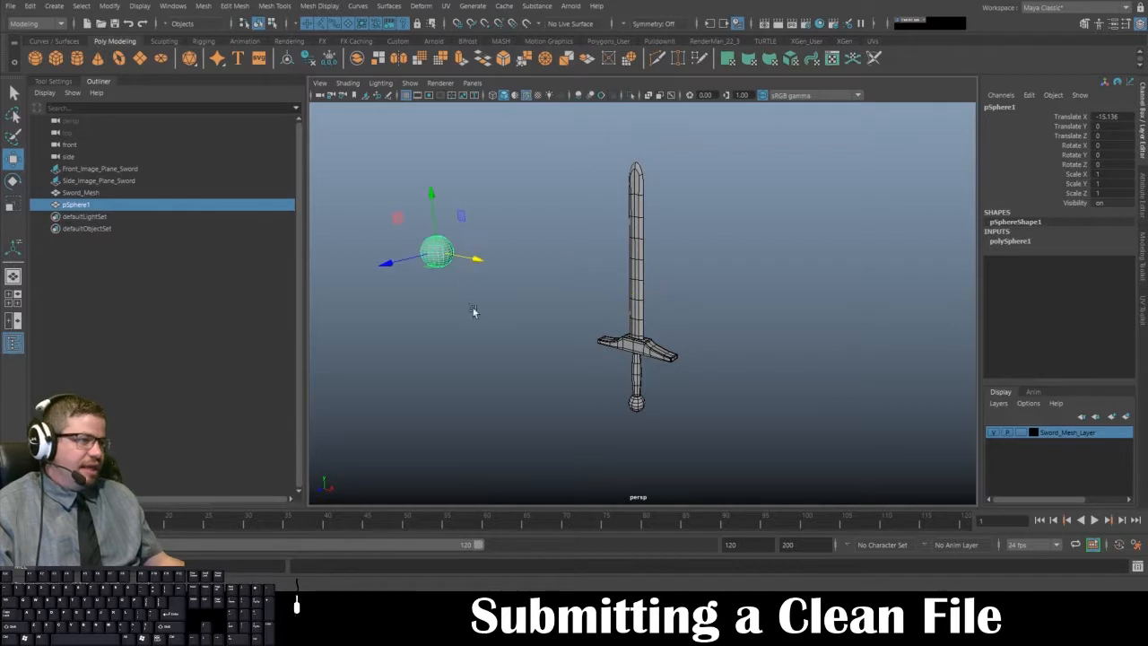
left_click(999, 404)
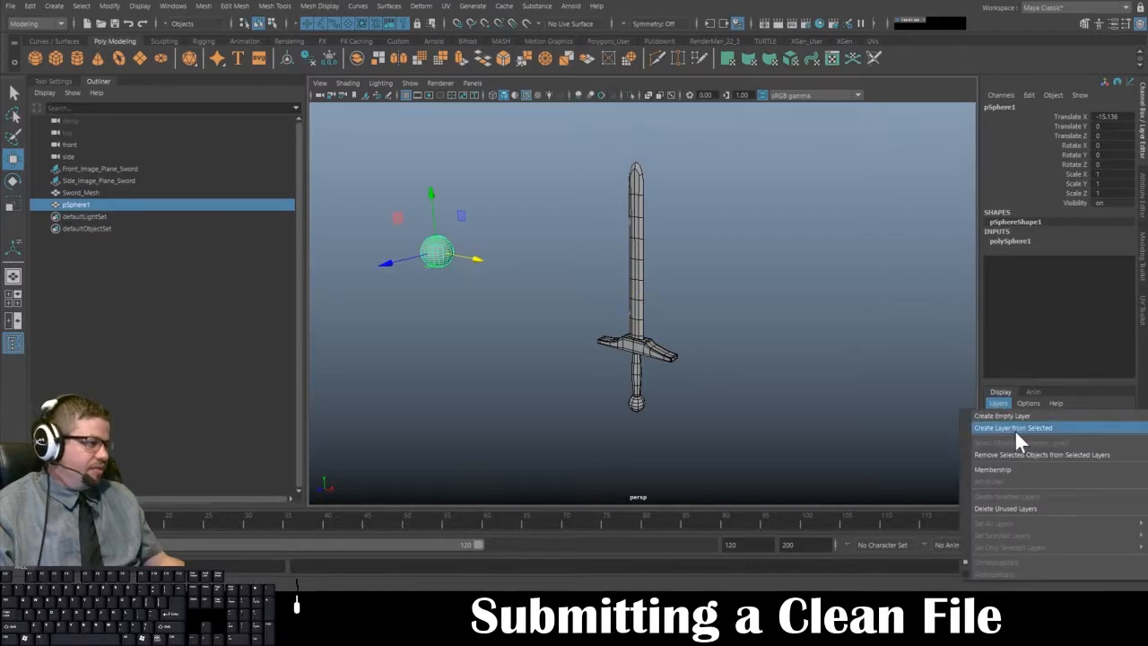
left_click(1015, 429)
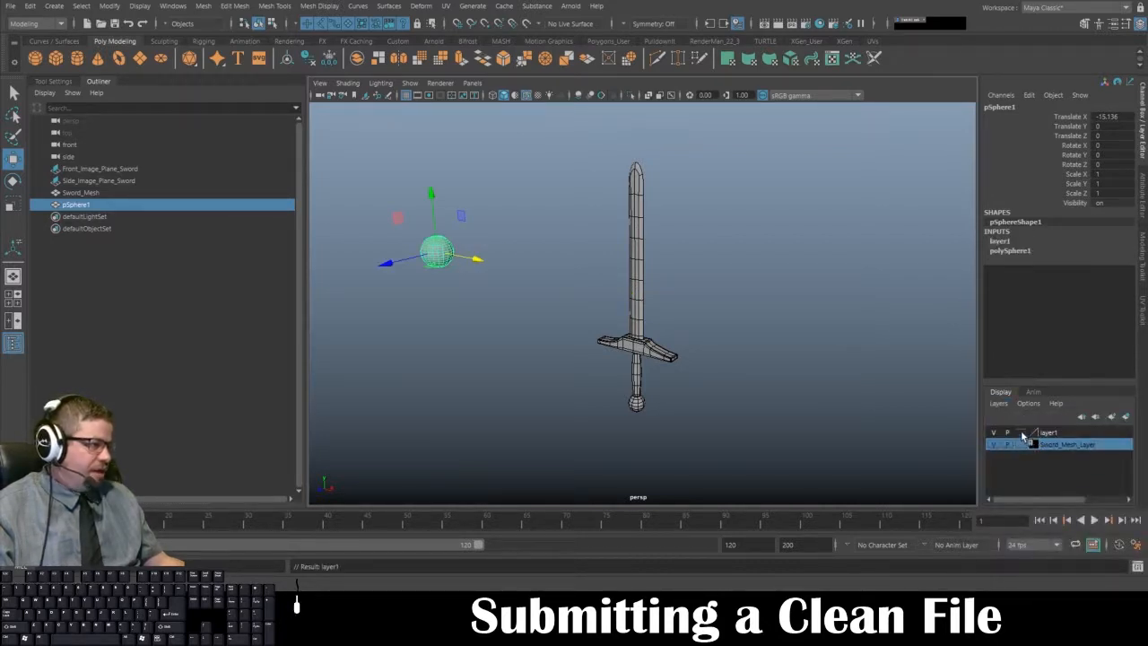
- Set the color of the sphere's display layer, layer1, to red, save the layer and clear the selection
double_click(1036, 434)
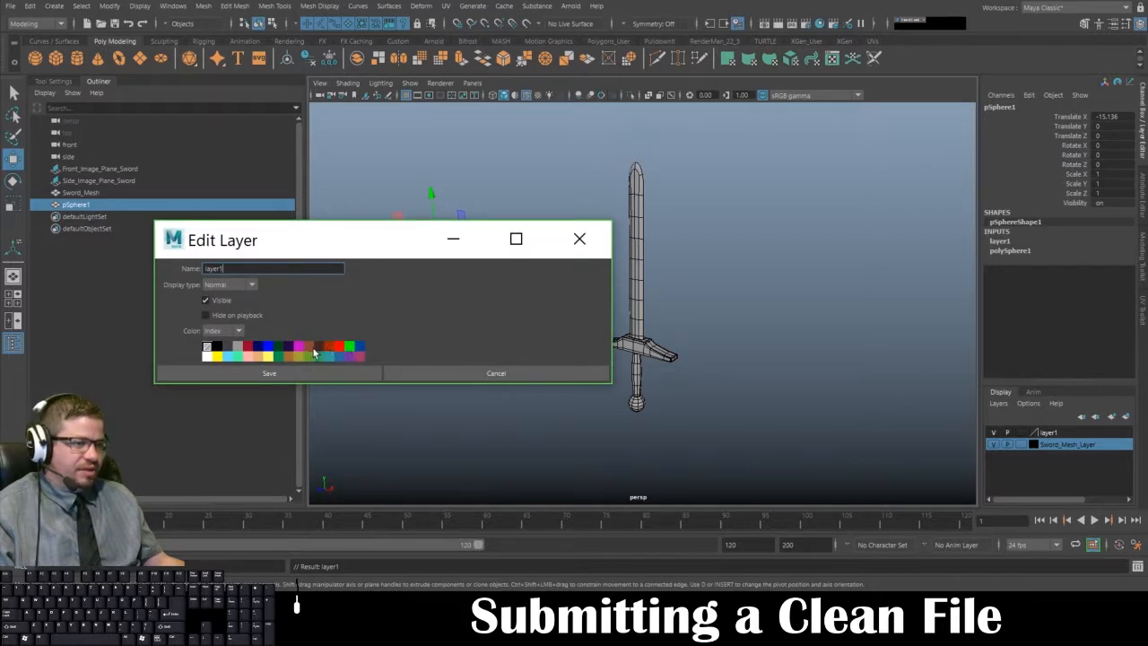
left_click(337, 346)
left_click(327, 374)
left_click(468, 409)
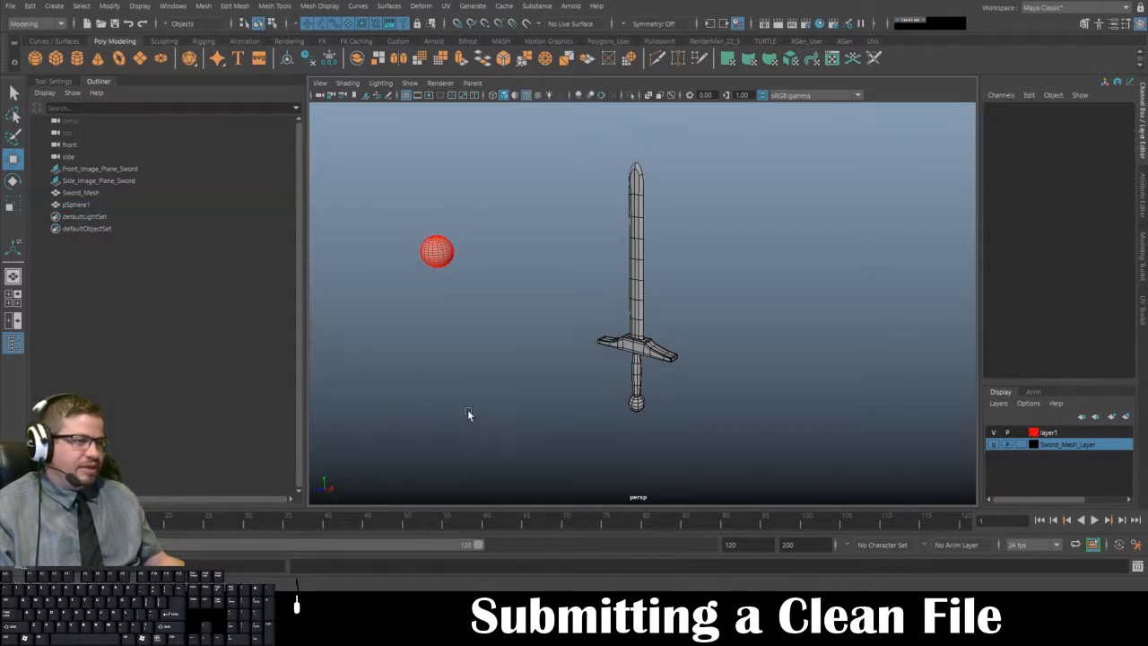
- Move the sphere closer to the sword blade, to about -2.874 in X, and view both from the front
left_click(457, 271)
left_click_drag(496, 273, 636, 280)
left_click_drag(595, 377, 637, 372, "alt")
left_click(783, 338)
left_click_drag(782, 338, 673, 366, "alt")
left_click_drag(624, 359, 692, 350, "alt")
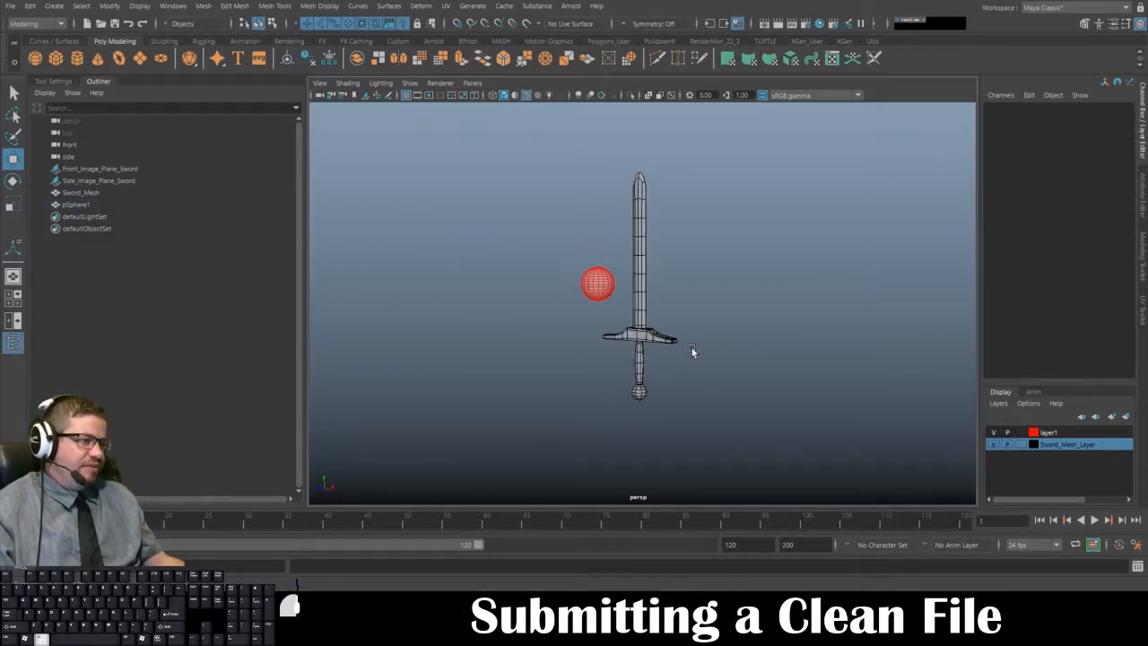
- Delete the polygon sphere and the red display layer layer1, keeping only the sword and its layer
scroll(623, 393, "up", 5)
left_click_drag(448, 184, 579, 320)
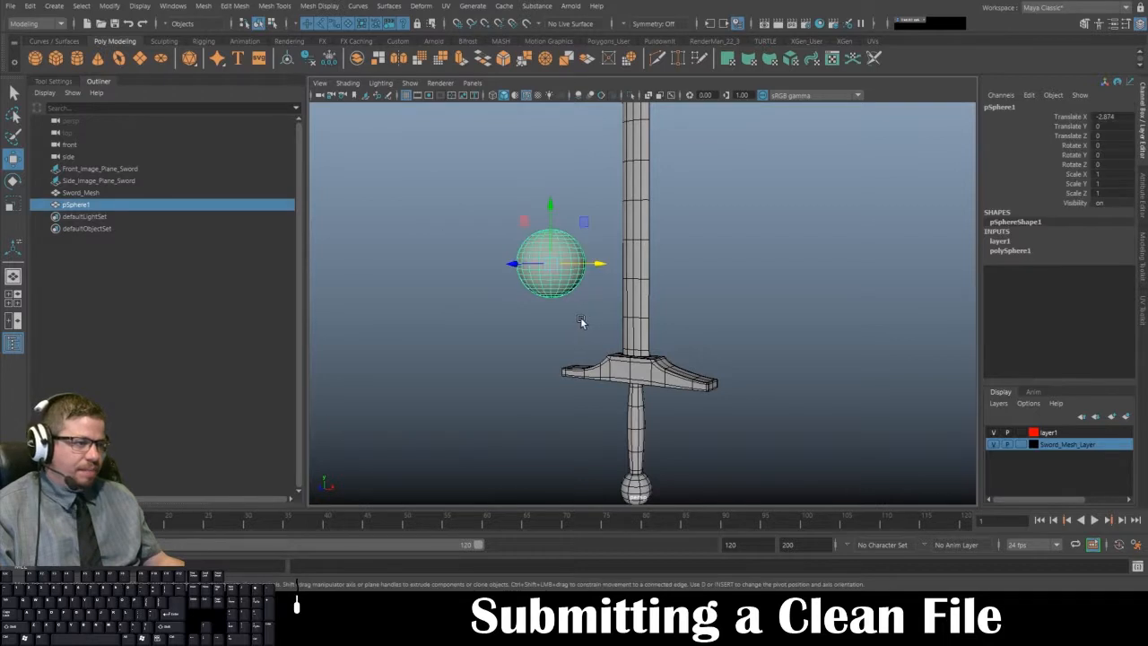
key("Delete")
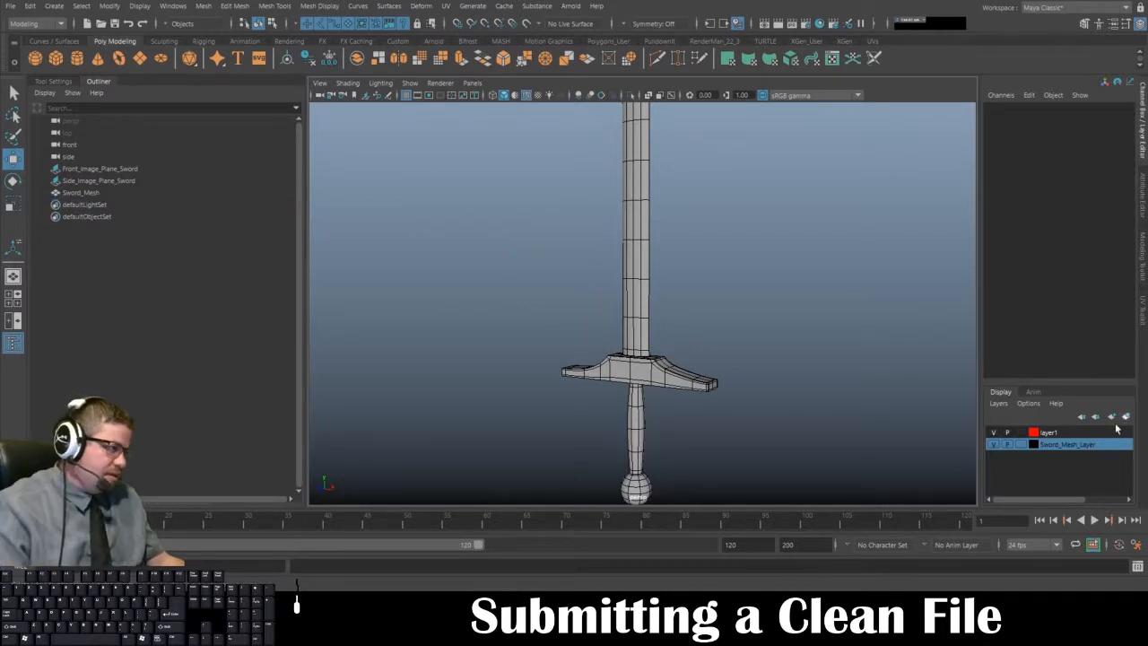
left_click(1067, 435)
right_click(1068, 439)
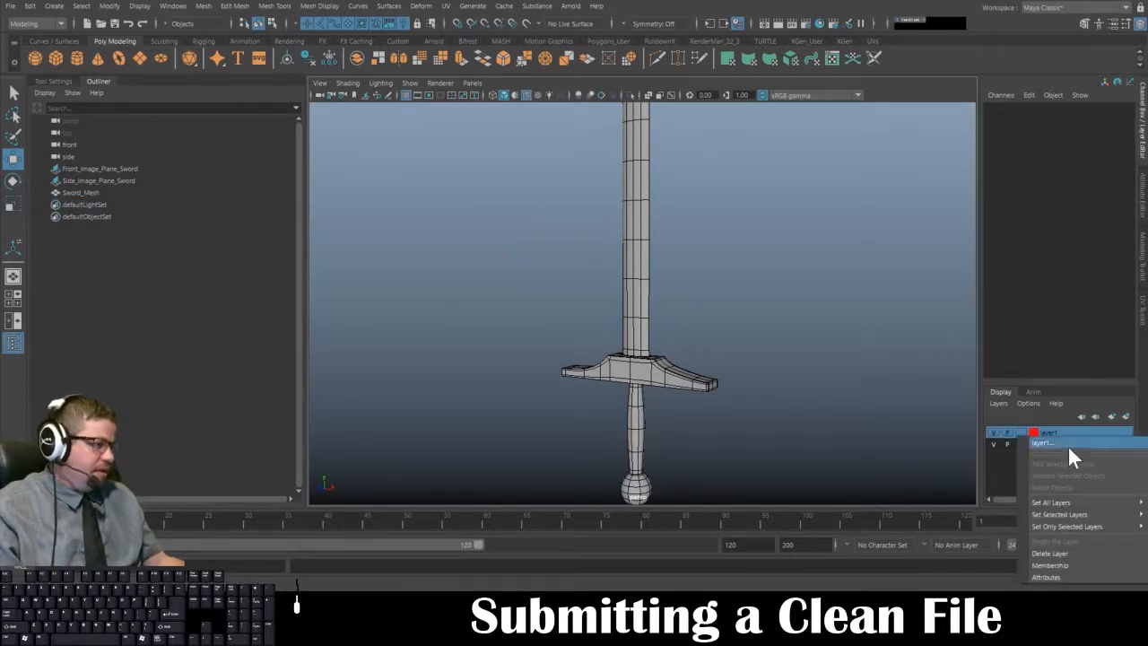
left_click(1068, 550)
- Turn off Wireframe on Shaded in the viewport and collapse the Outliner to enlarge the view
scroll(776, 396, "down", 5)
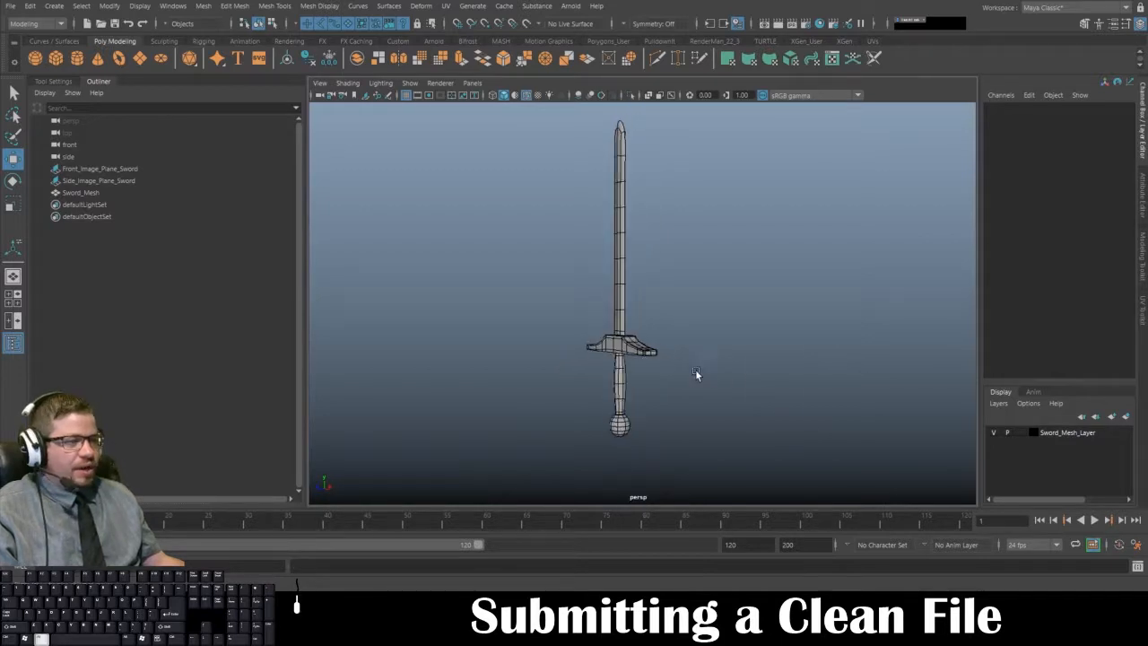
left_click_drag(670, 366, 502, 283, "alt")
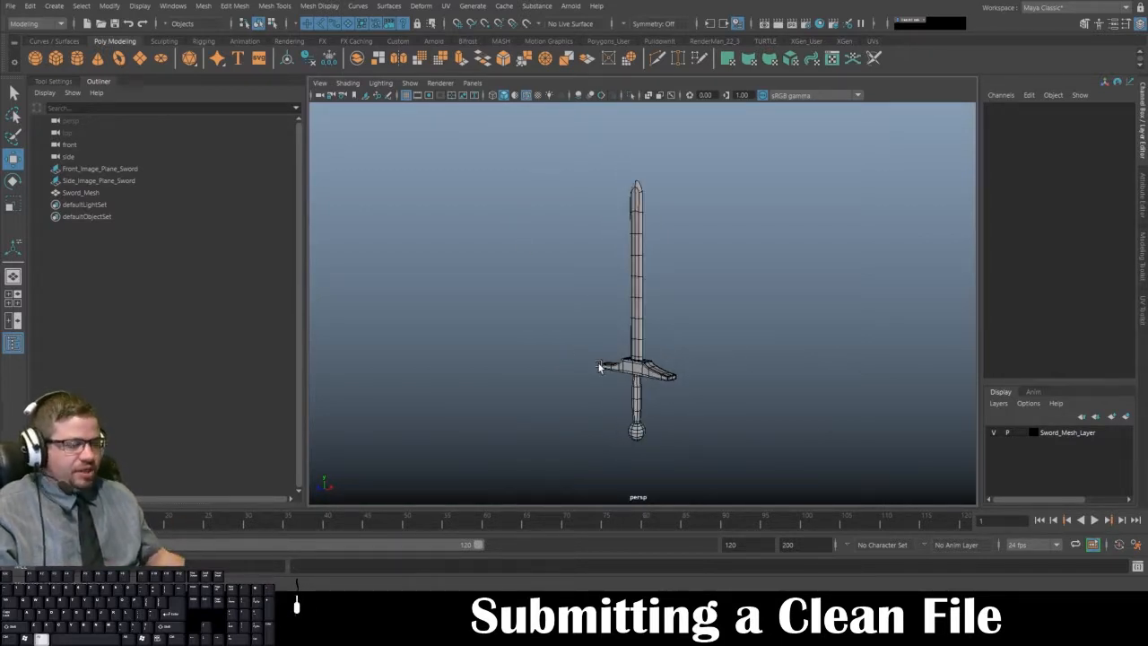
right_click_drag(602, 365, 565, 339, "alt")
left_click(349, 84)
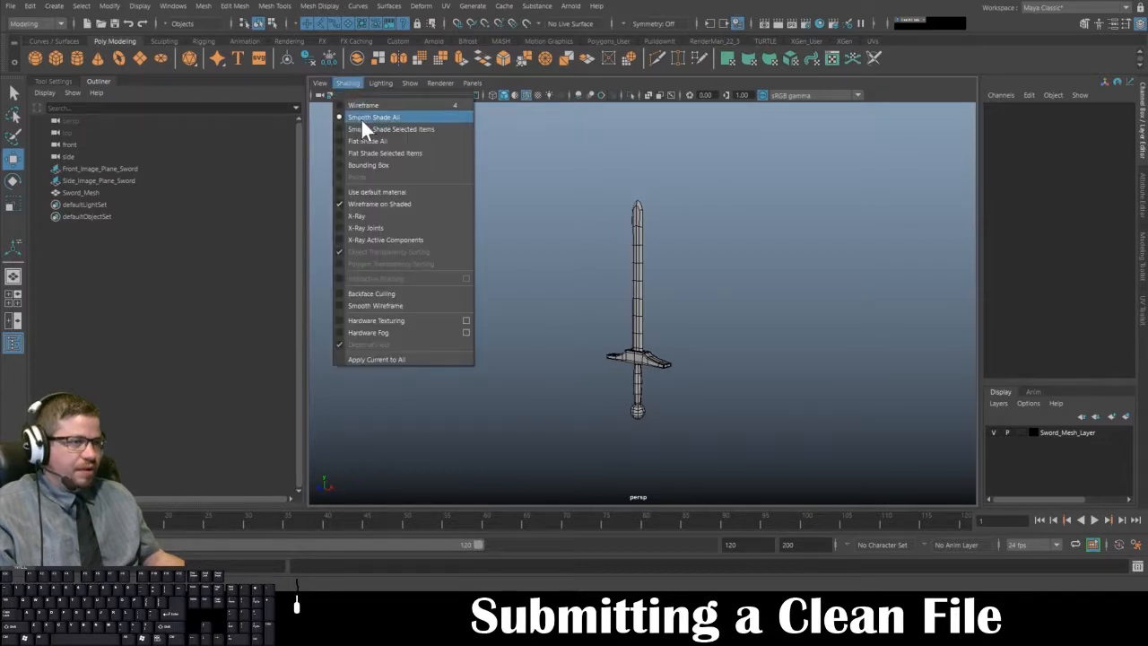
left_click(374, 204)
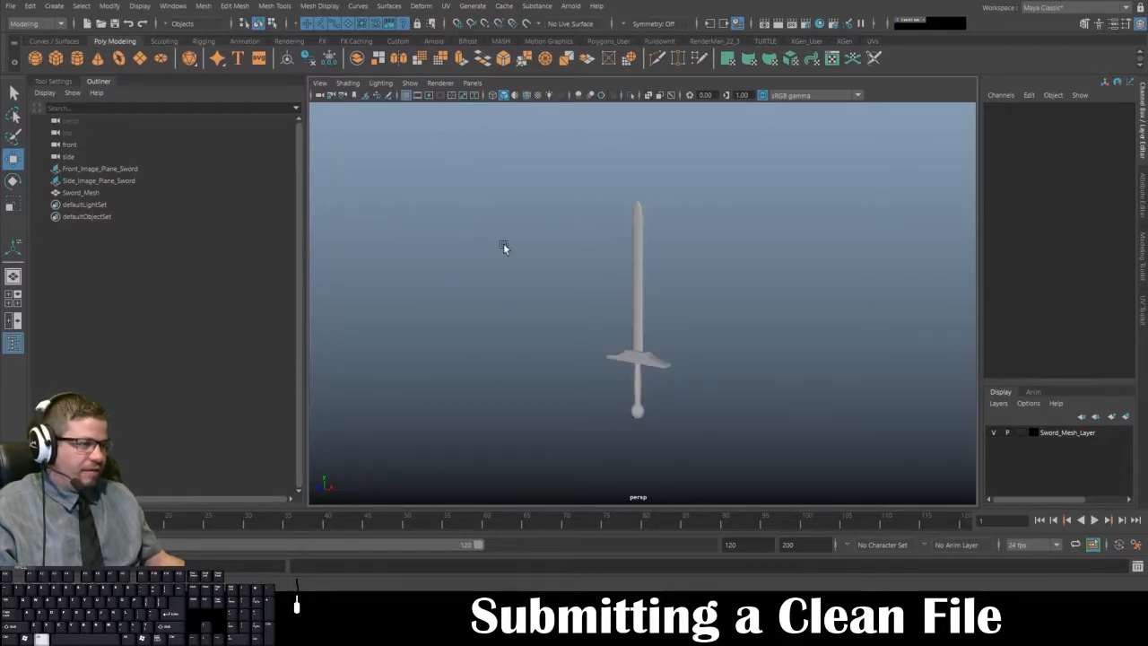
mouse_move(505, 248)
left_mouse_down("alt")
mouse_move(454, 249)
mouse_move(421, 231)
left_mouse_up("alt")
left_click(101, 81)
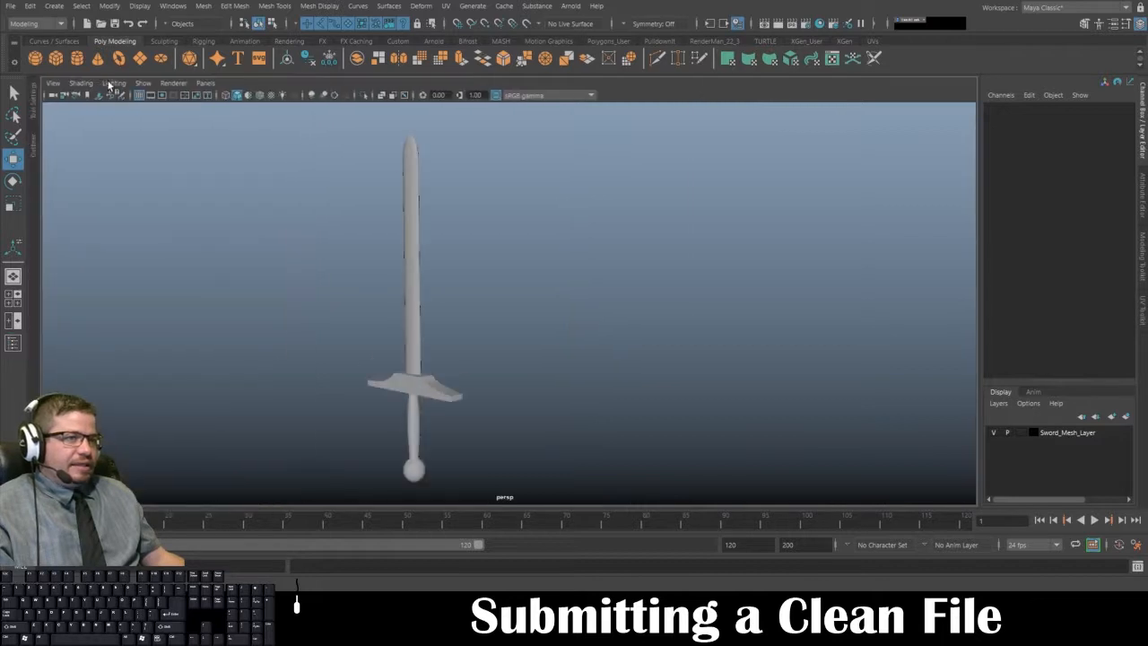
left_click_drag(419, 328, 447, 303, "alt")
- Select the sword mesh and examine its translate, rotate and scale values while viewing it from several angles
left_click(507, 283)
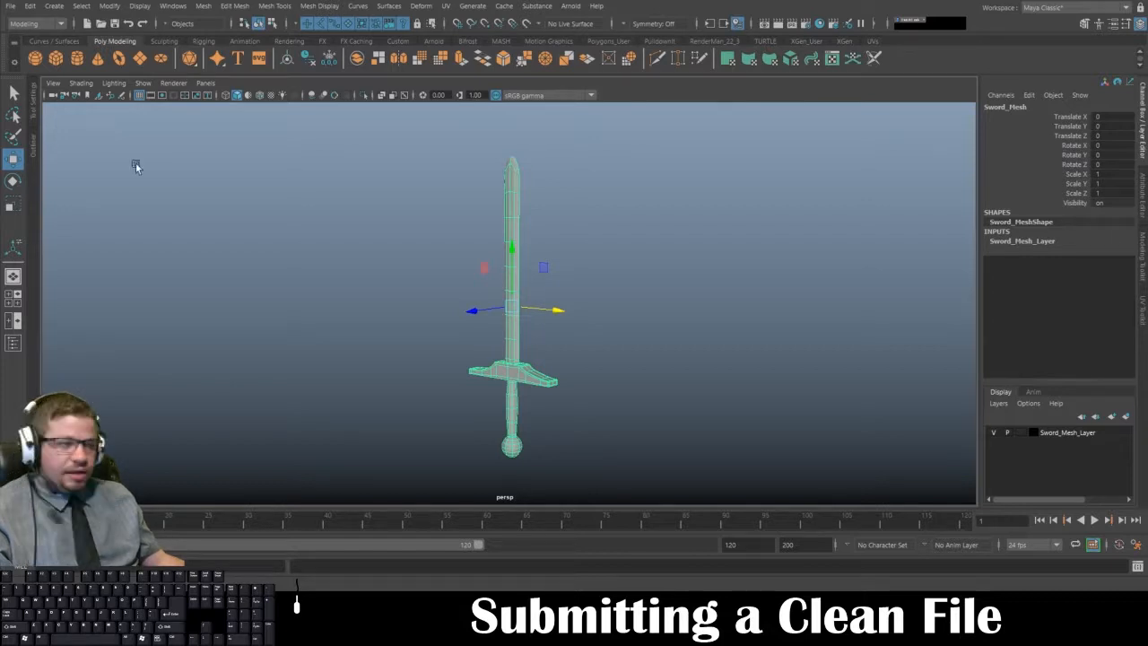
left_click(615, 235)
left_click(512, 269)
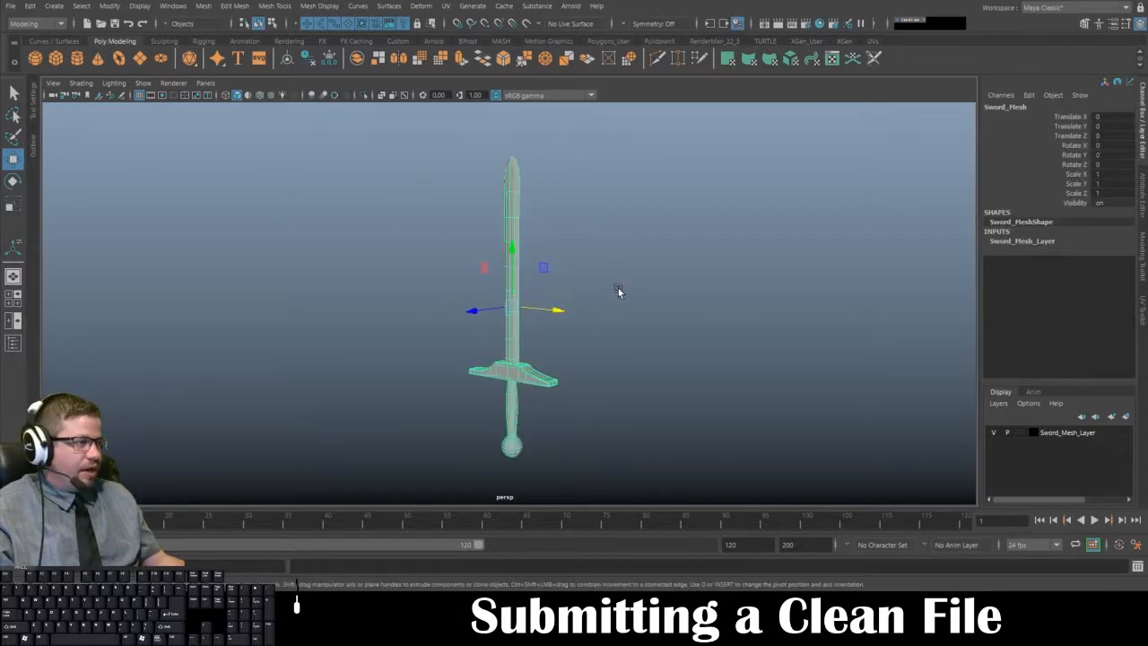
left_click_drag(571, 400, 556, 370, "alt")
right_click_drag(827, 270, 722, 205, "alt")
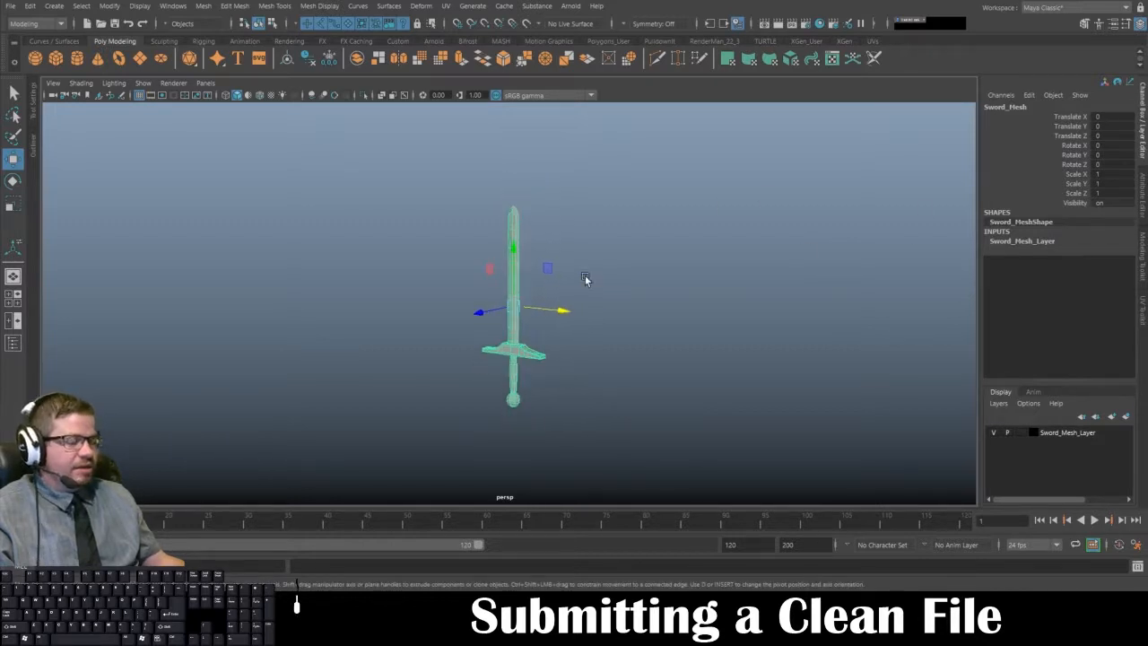
left_click_drag(585, 353, 558, 356, "alt")
middle_click_drag(529, 242, 538, 282, "alt")
right_click_drag(538, 281, 709, 247, "alt")
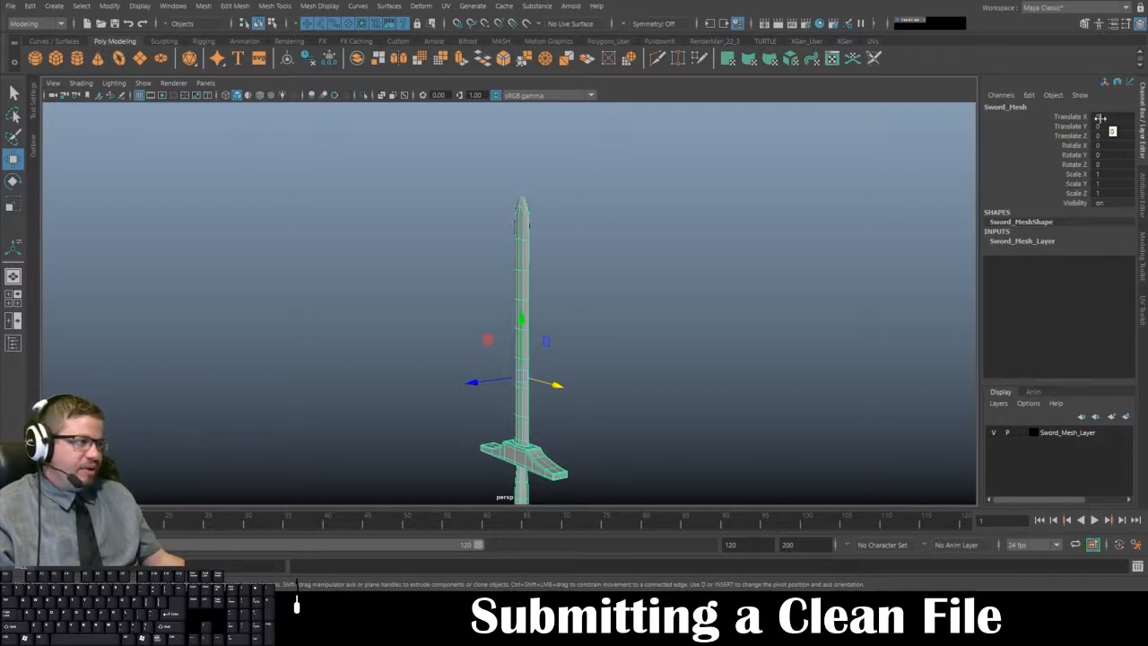
- Set the sword's Scale X, Scale Y and Scale Z to 0
left_click(1108, 174)
type("0")
key("Caps_Lock")
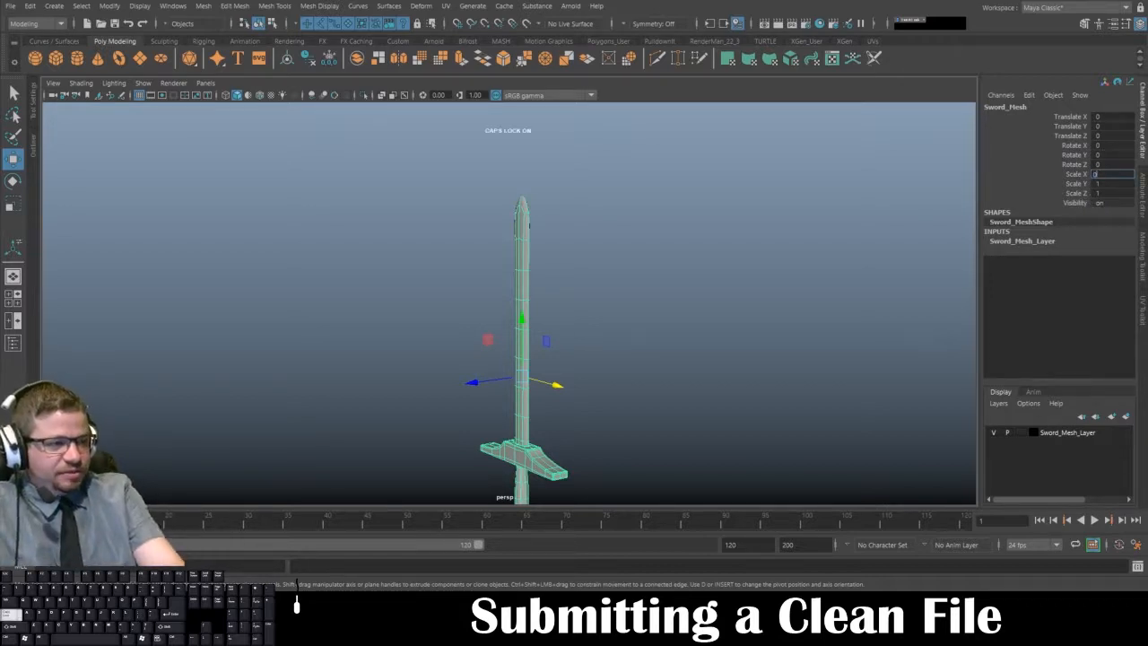
key("Tab")
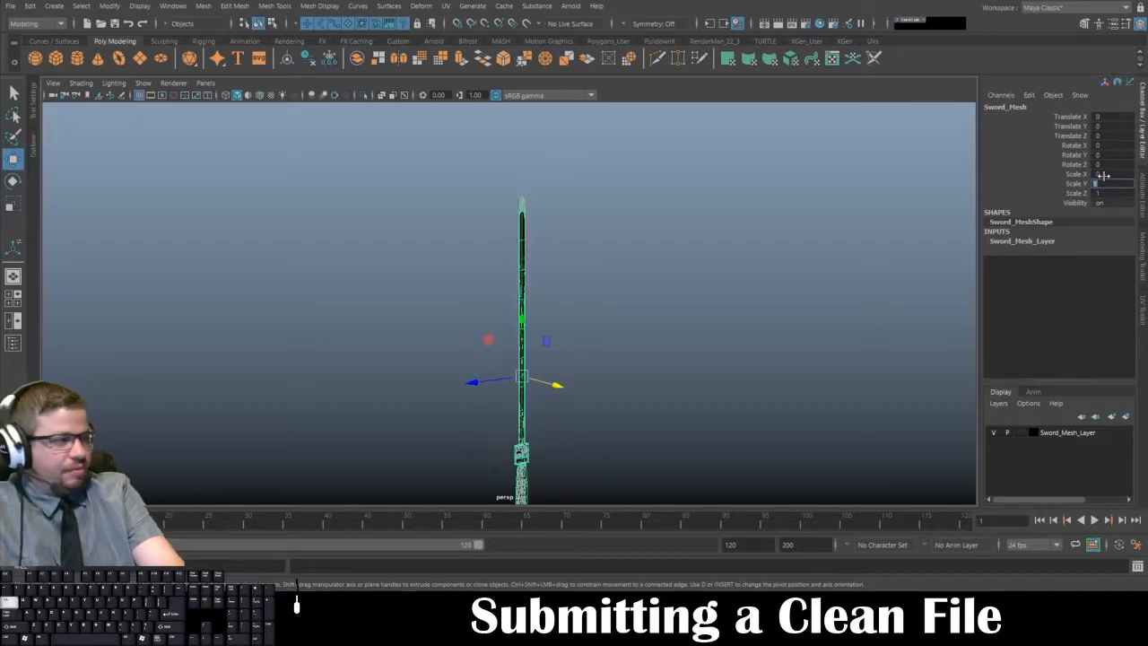
type("0")
key("Tab")
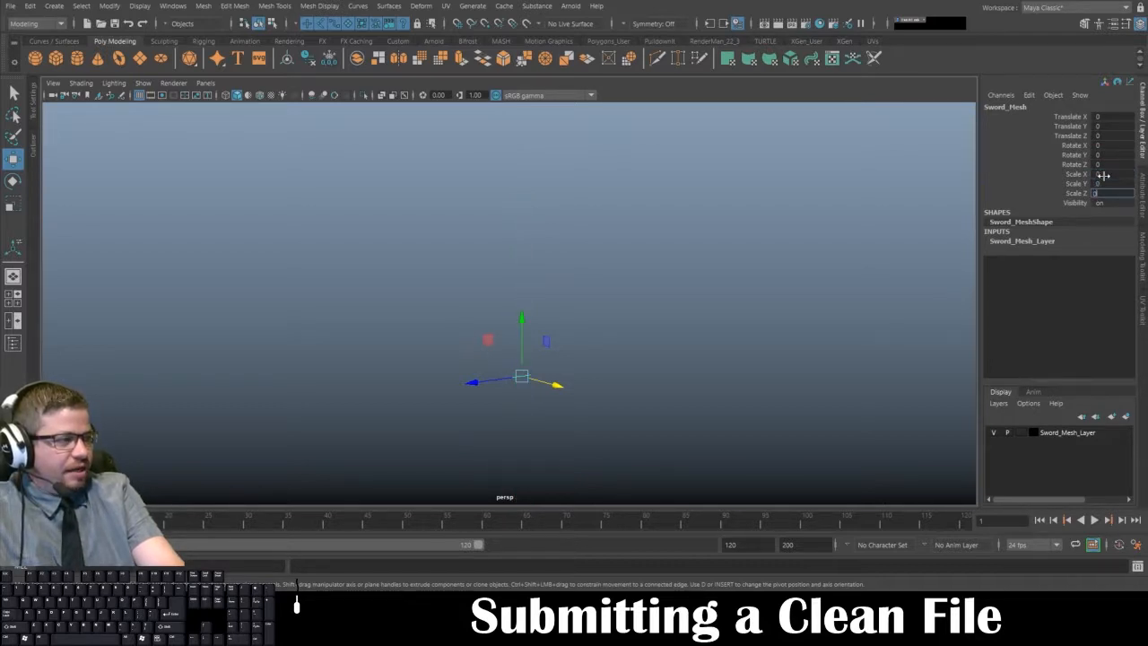
type("0")
key("Tab")
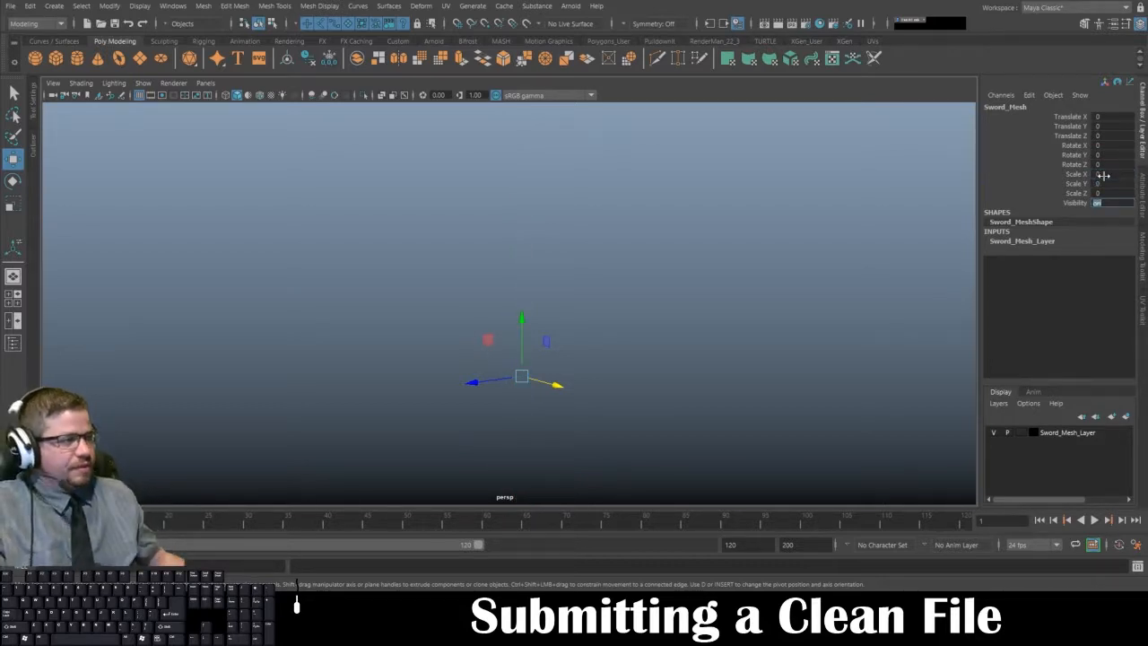
- Set the sword's Scale X, Scale Y and Scale Z to 1
left_click(1103, 175)
type("1")
key("Tab")
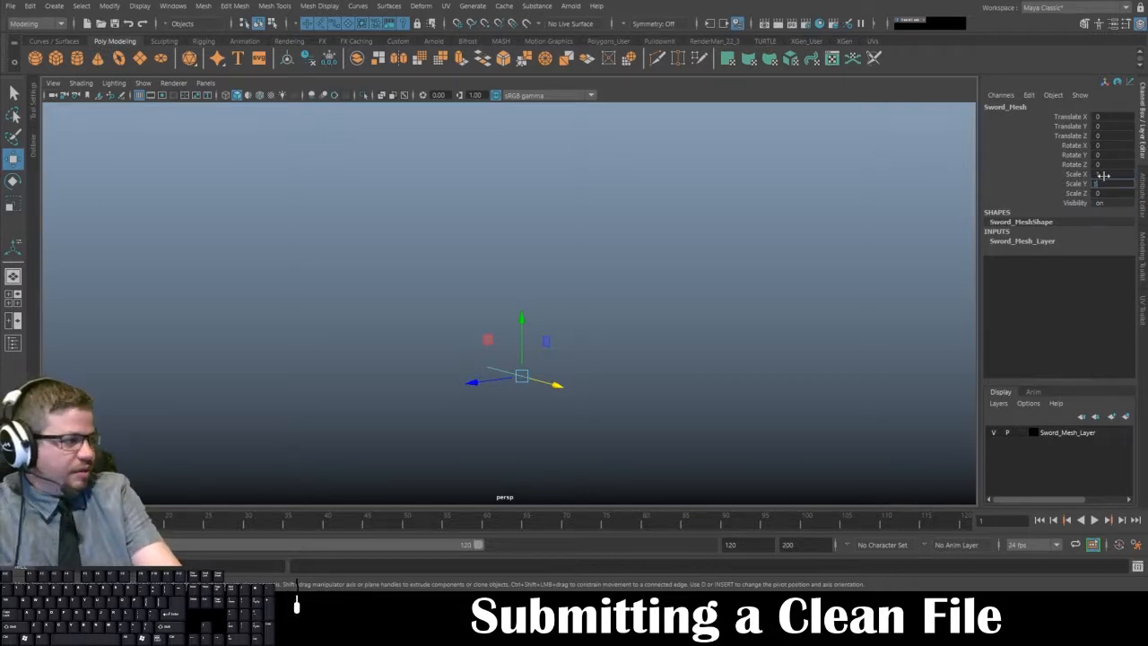
type("1")
key("Tab")
type("1")
key("Return")
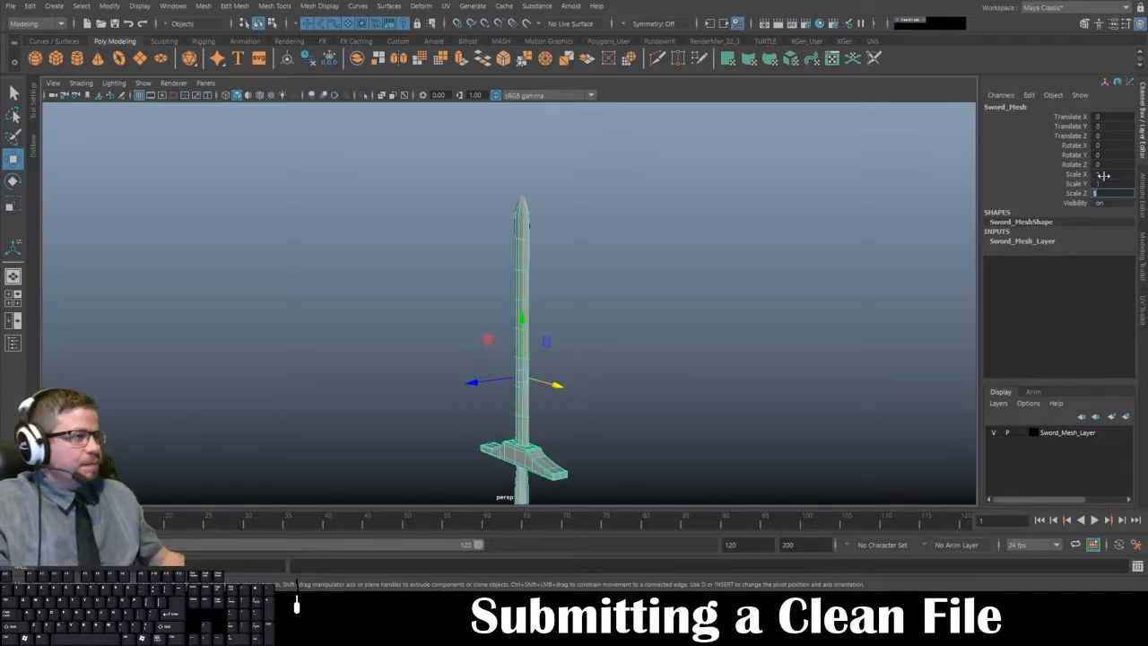
- Inspect the whole sword from different angles and reselect it to check its transform values
left_click(693, 282)
middle_click_drag(614, 298, 639, 227, "alt")
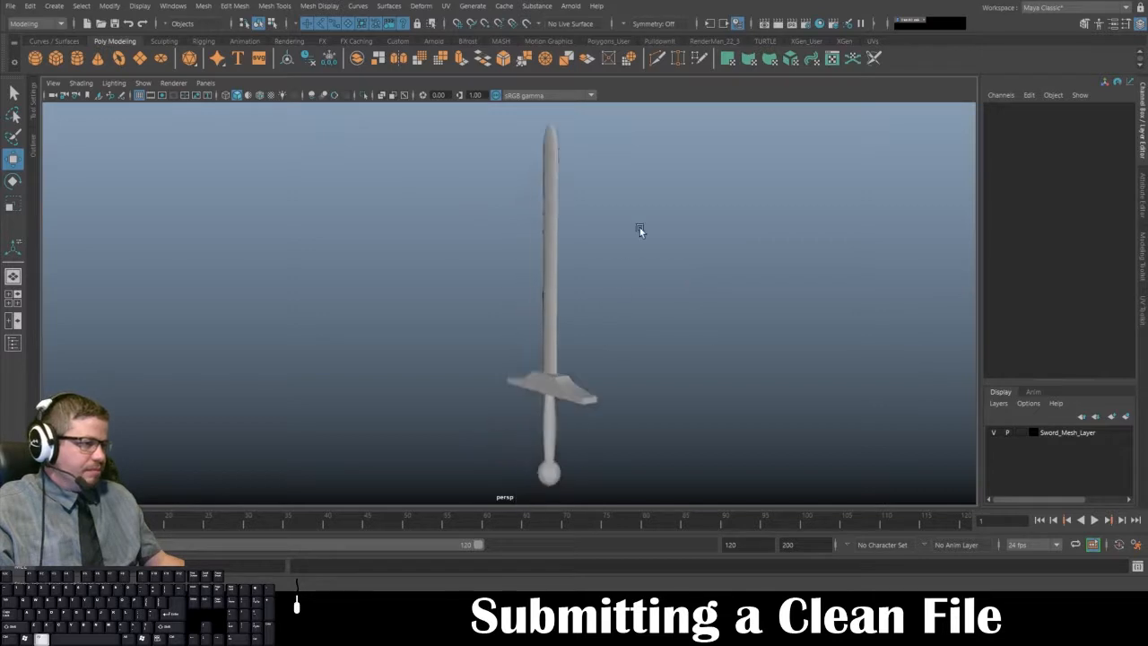
right_click_drag(622, 258, 613, 243, "alt")
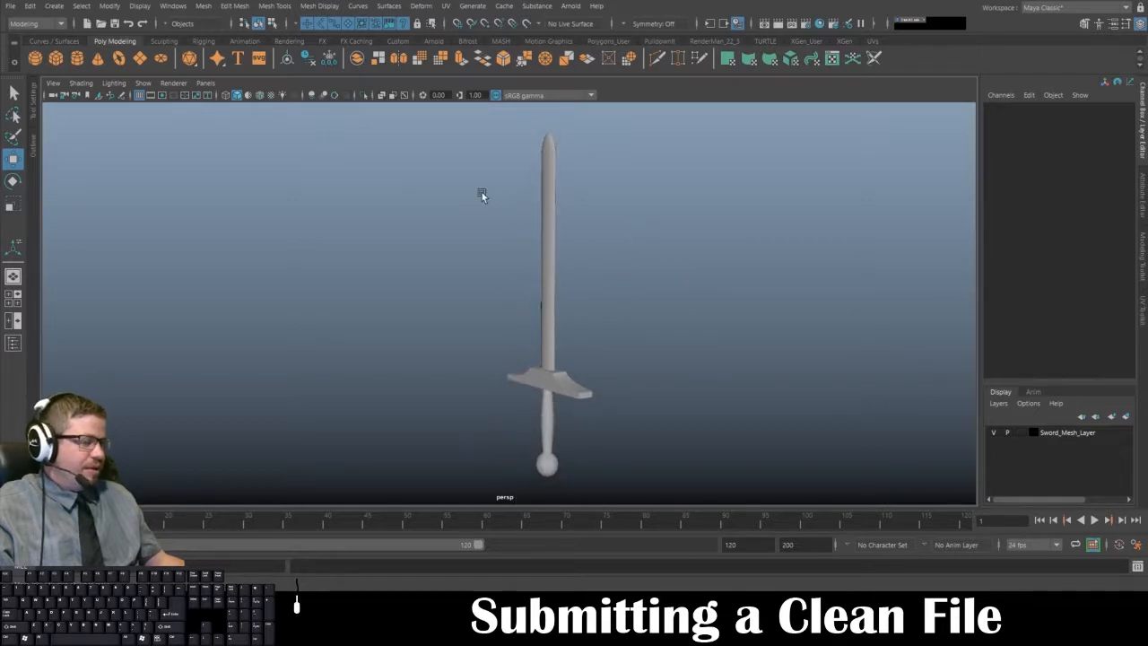
middle_click_drag(482, 194, 485, 183, "alt")
left_click_drag(457, 157, 585, 248)
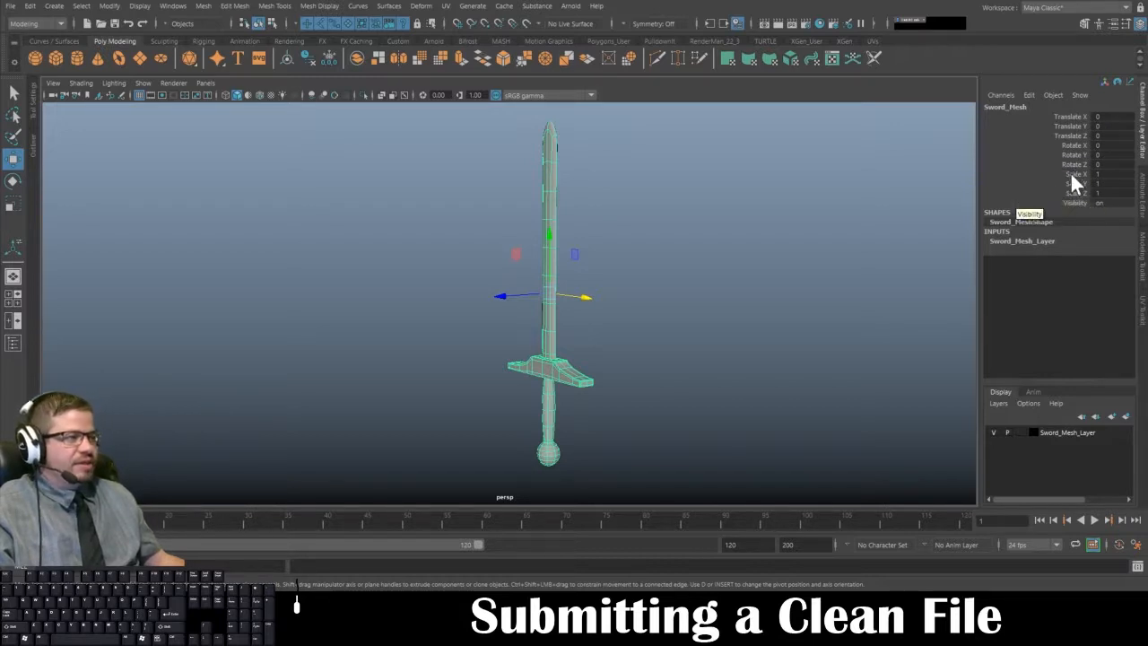
left_click(678, 286)
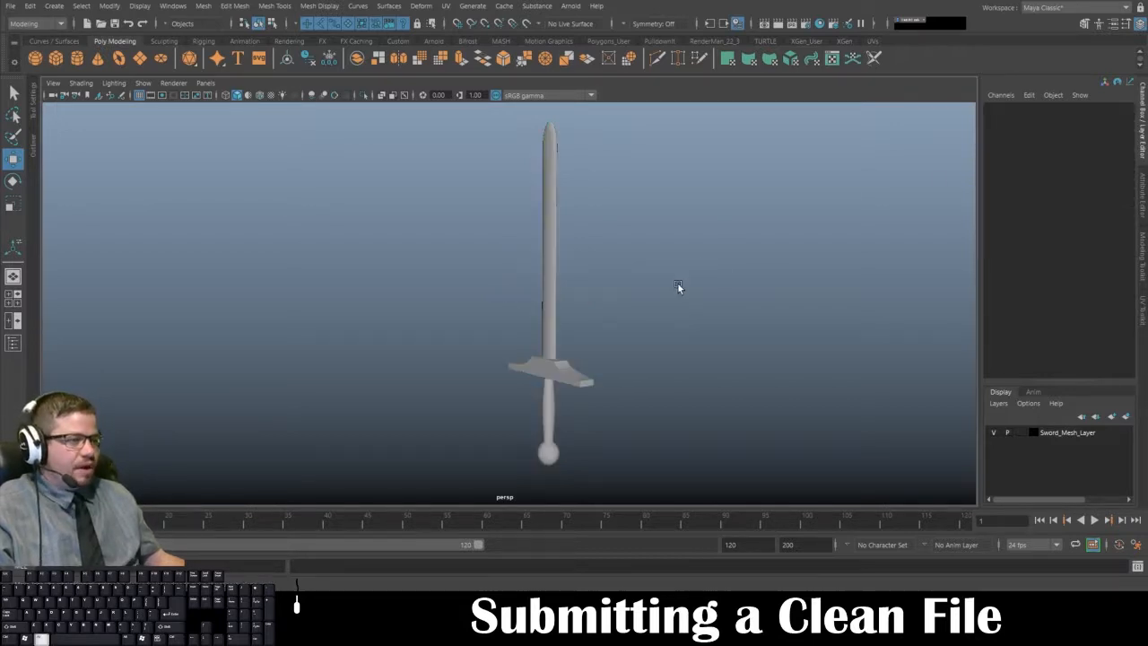
right_click_drag(679, 285, 610, 269, "alt")
left_click(547, 280)
right_click_drag(634, 308, 679, 296, "alt")
left_click_drag(678, 296, 499, 359, "alt")
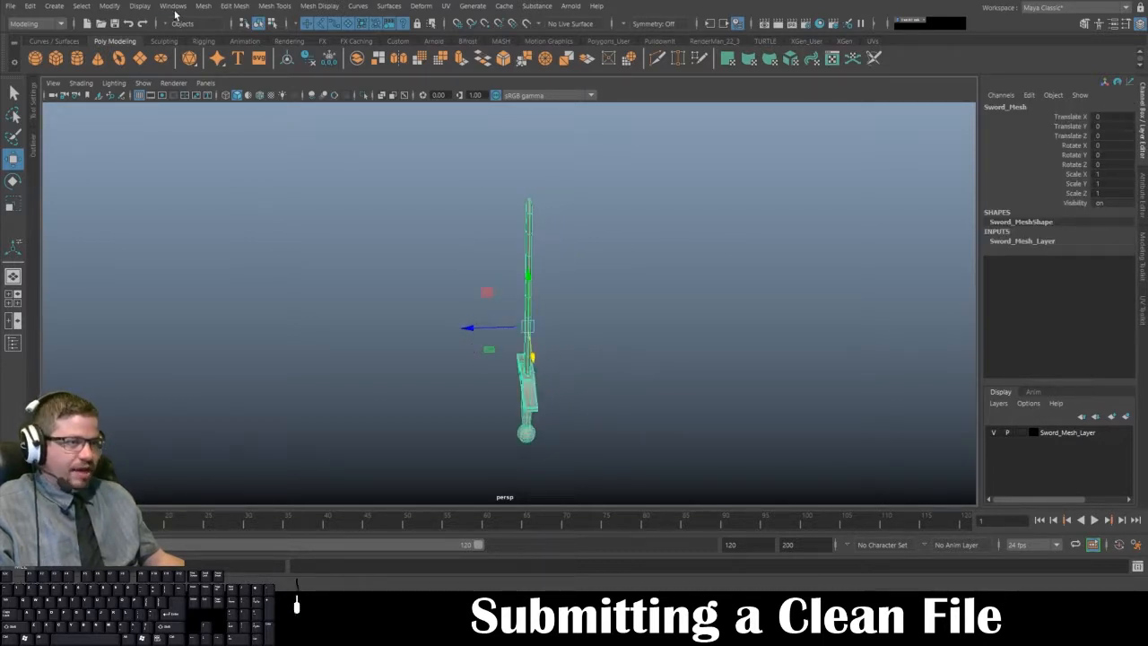
- Show the grid in the perspective viewport and view the selected sword against it
left_click(139, 6)
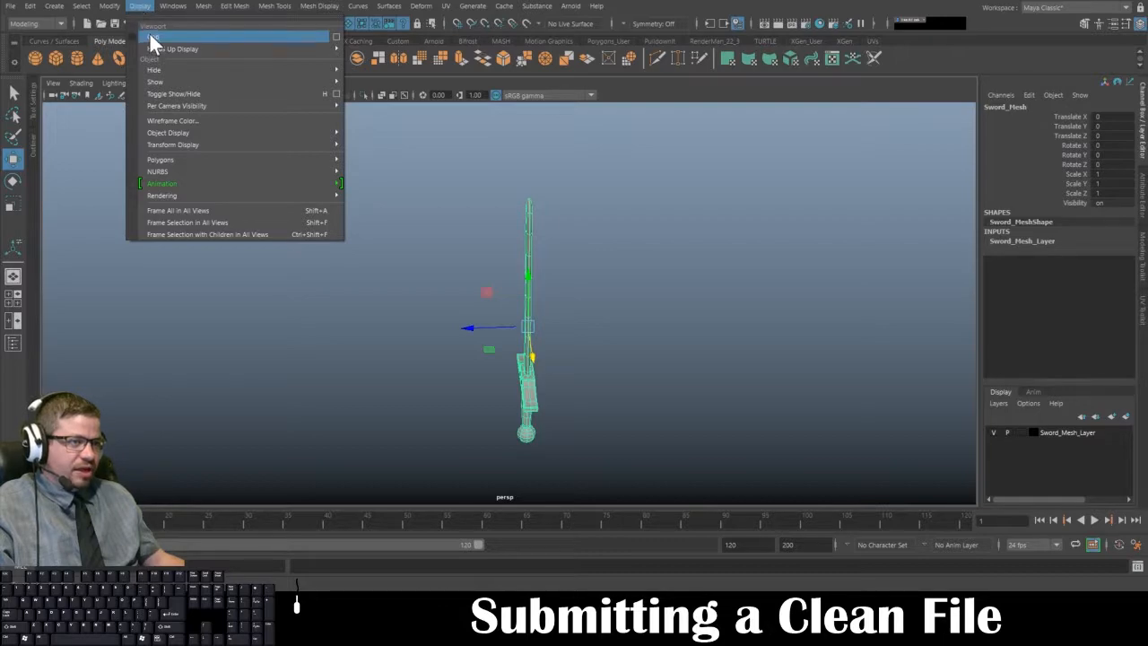
left_click(149, 36)
left_click_drag(405, 287, 535, 305, "alt")
scroll(578, 350, "up", 3)
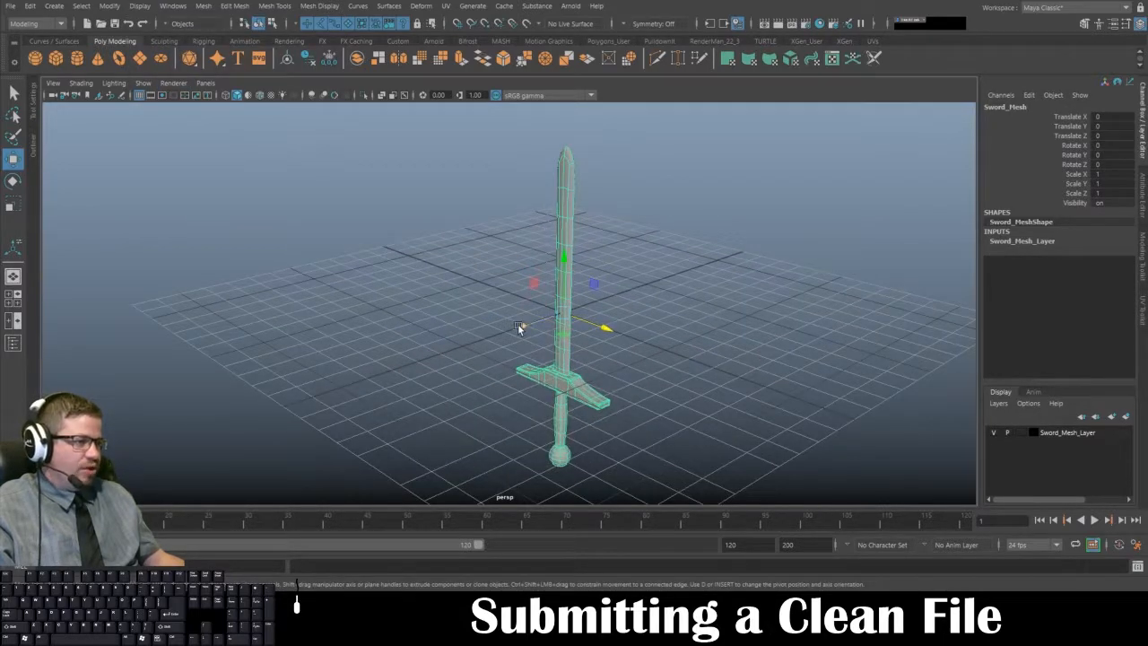
- Move the sword away from the origin to about -13.836 in X, 10.908 in Y and -3.037 in Z
middle_click_drag(517, 324, 725, 274)
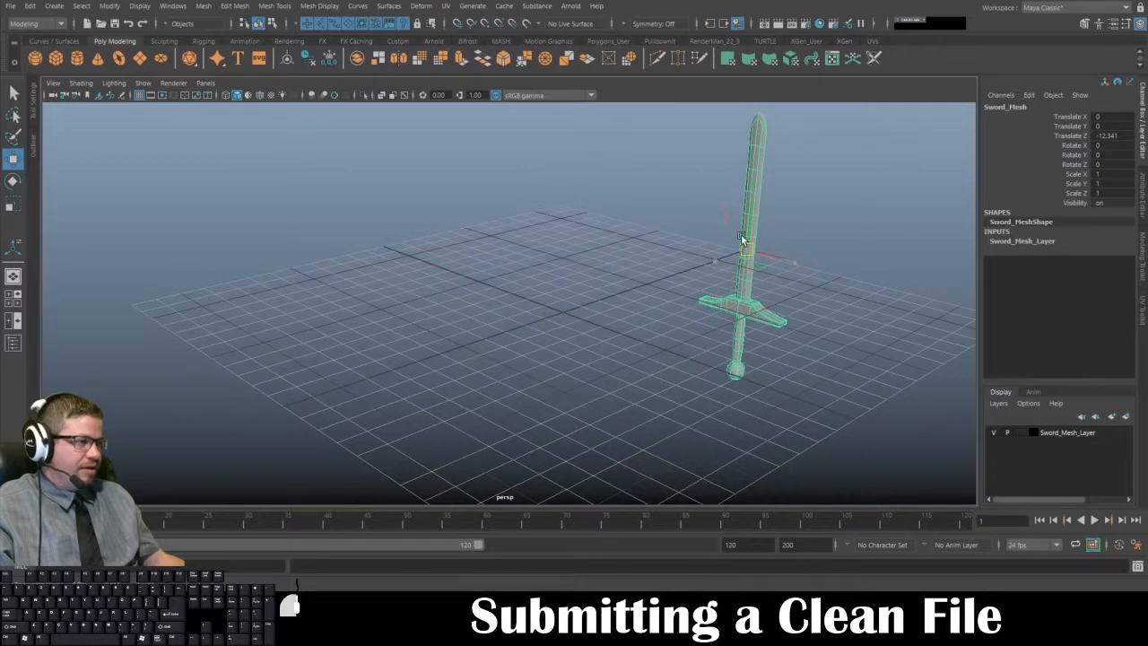
left_click_drag(741, 237, 409, 8)
middle_click_drag(500, 300, 531, 352, "alt")
right_click_drag(531, 352, 500, 286, "alt")
left_click_drag(499, 287, 528, 359, "alt")
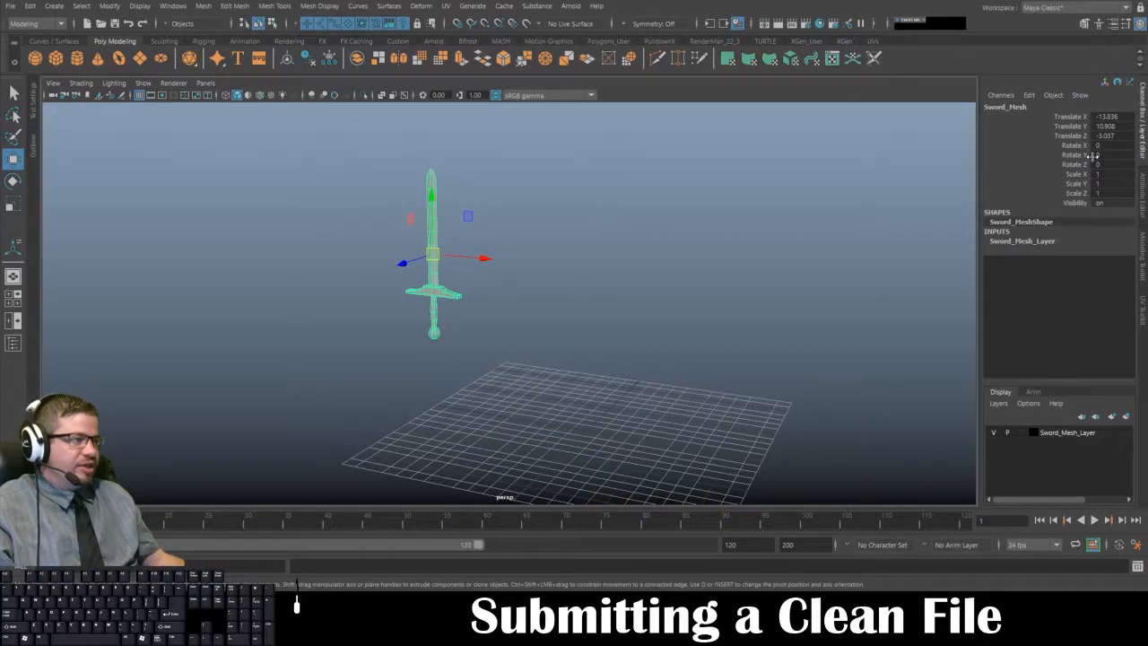
- Rotate the sword freely to about -16.033 in X, -15.164 in Y and -63.461 in Z, and clear the selection
key("e")
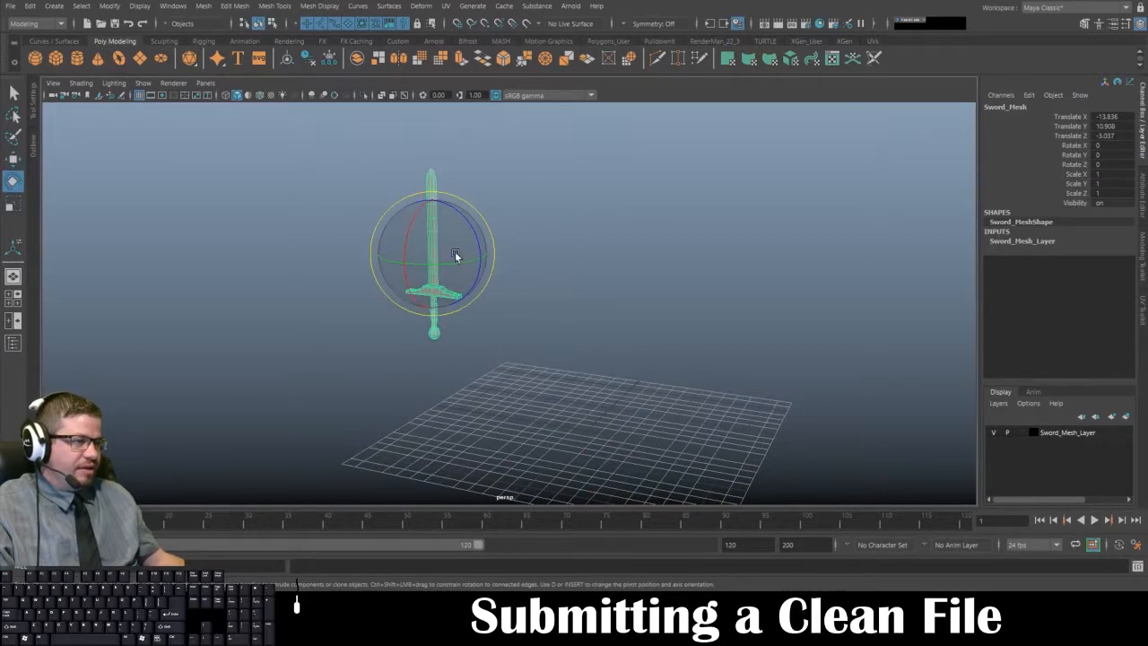
left_click_drag(455, 251, 432, 272)
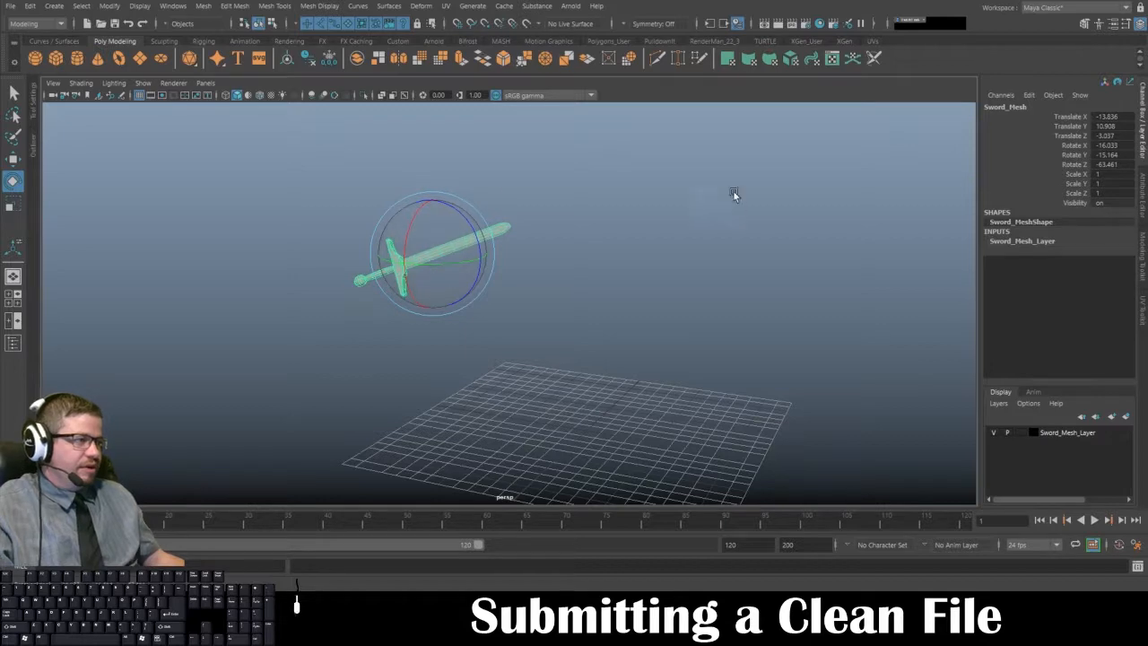
left_click_drag(611, 333, 549, 338, "alt")
left_click(548, 339)
mouse_move(436, 290)
left_mouse_down("alt")
mouse_move(733, 284)
mouse_move(505, 297)
mouse_move(440, 287)
left_mouse_up("alt")
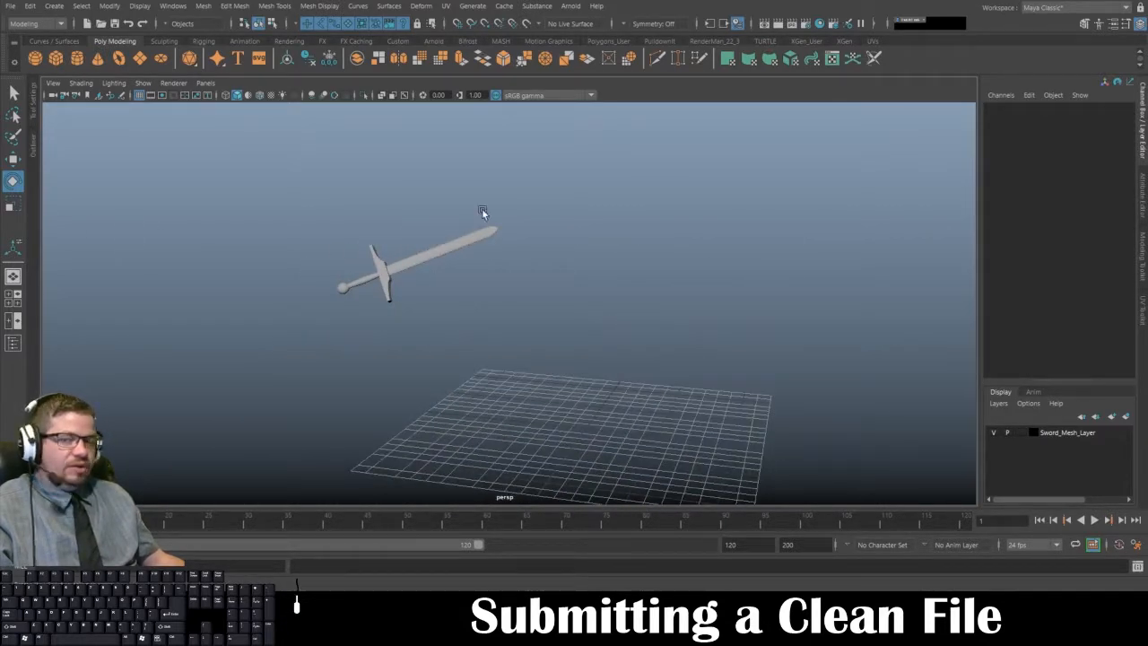
- Freeze the transformations of the moved and rotated sword, reselect it to check its channel values, and clear the selection
left_click(421, 256)
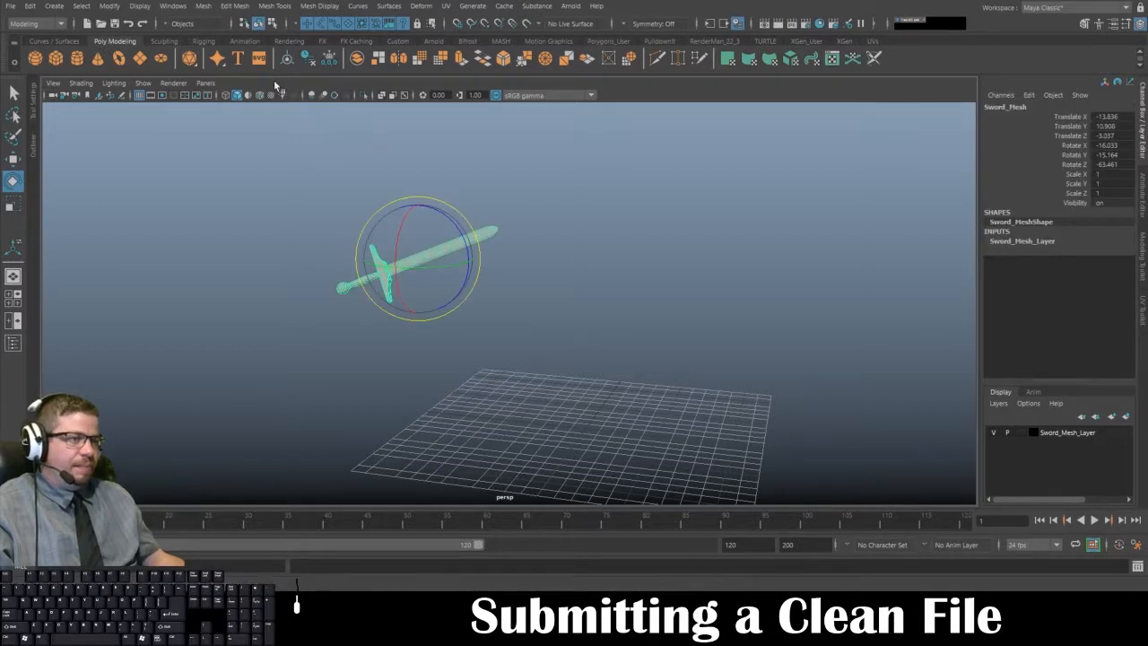
left_click(188, 9)
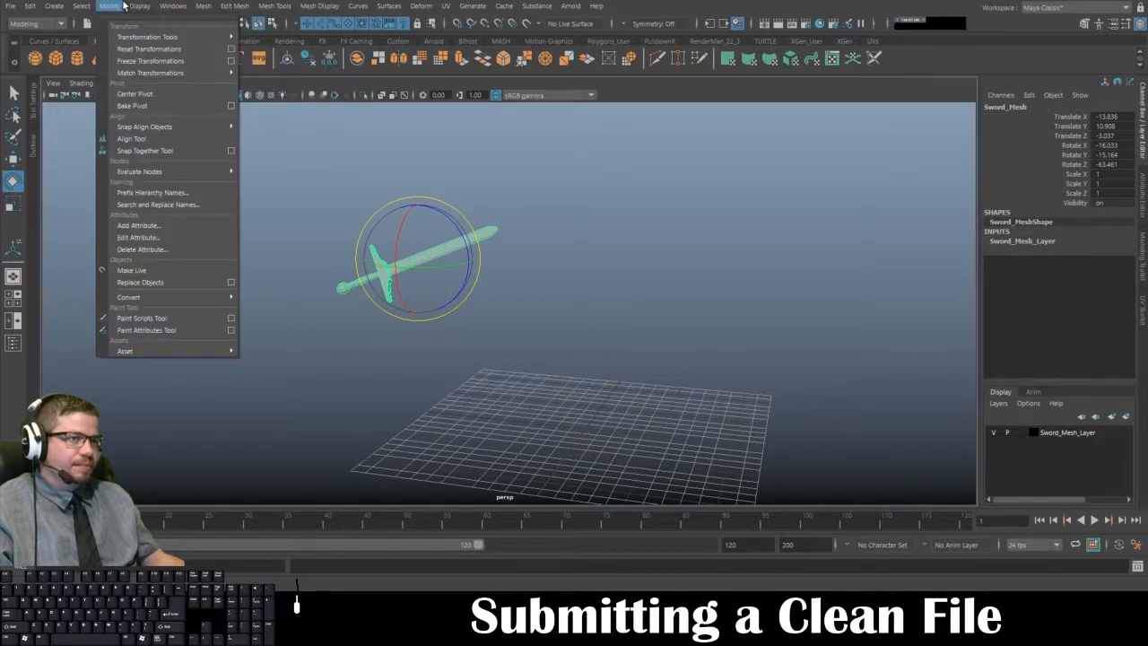
left_click(134, 59)
left_click(492, 345)
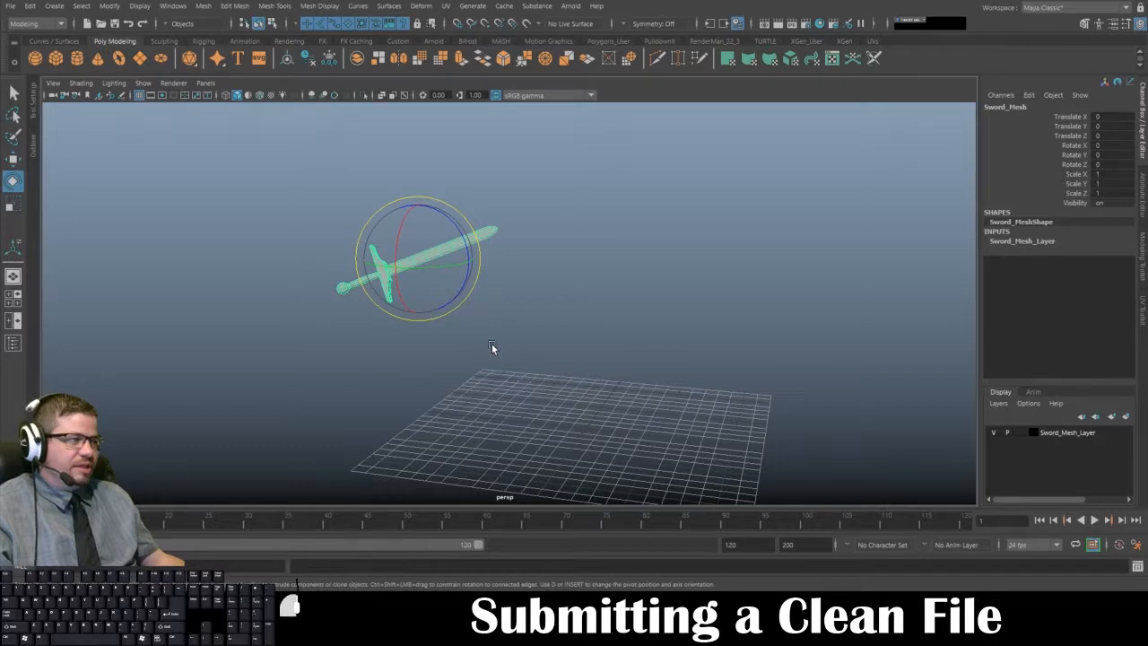
left_click_drag(315, 193, 499, 376)
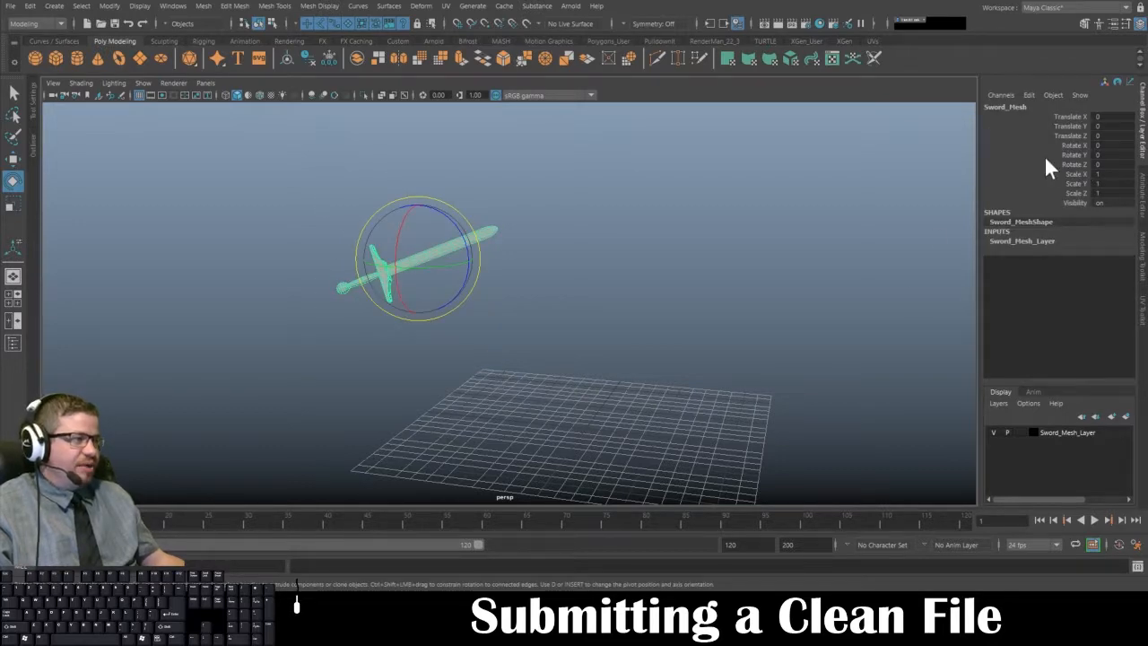
left_click(663, 241)
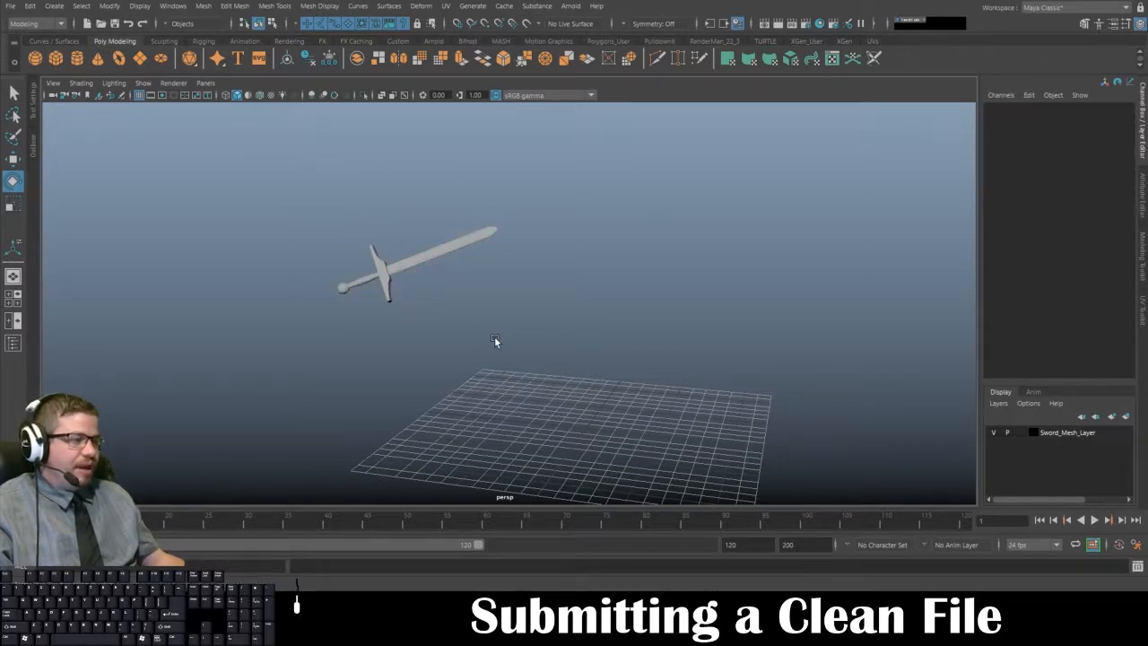
- Inspect the sword's position against the grid from several angles and compare it with its transform values
left_click_drag(495, 338, 560, 375, "alt")
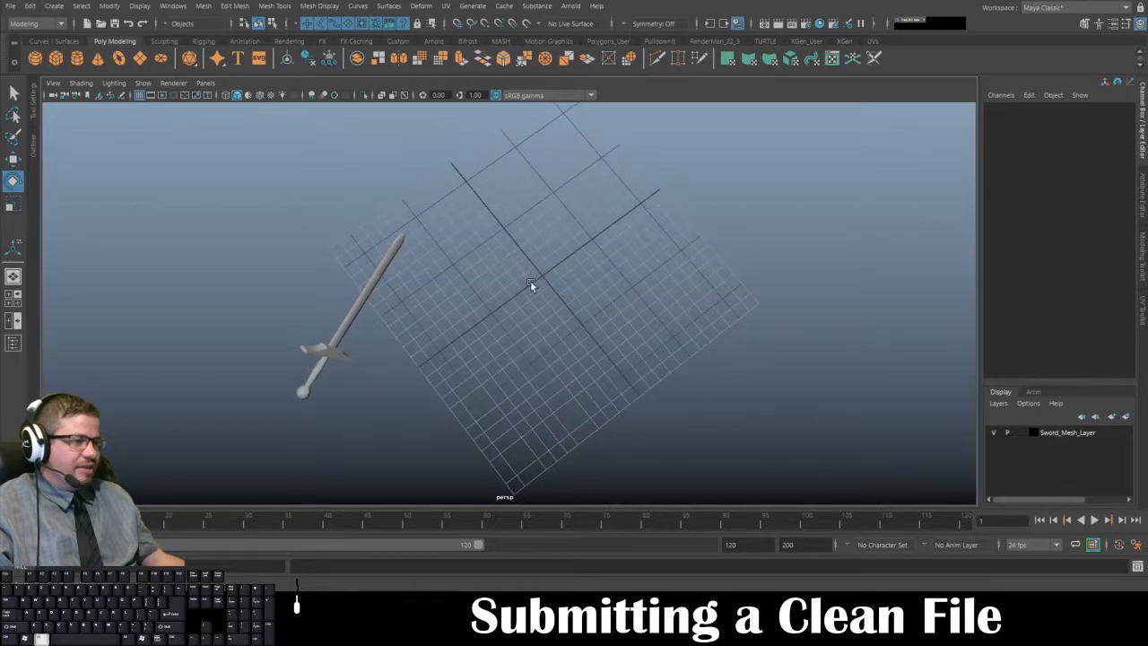
left_click_drag(530, 281, 468, 234, "alt")
left_click(360, 258)
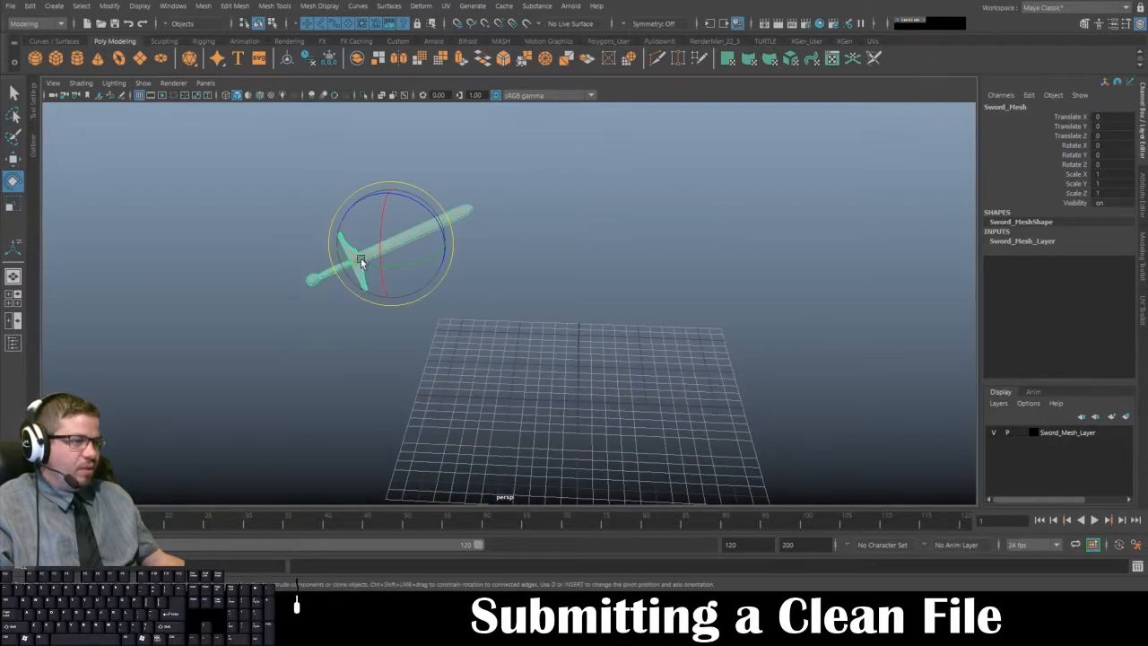
left_click_drag(589, 247, 513, 272, "alt")
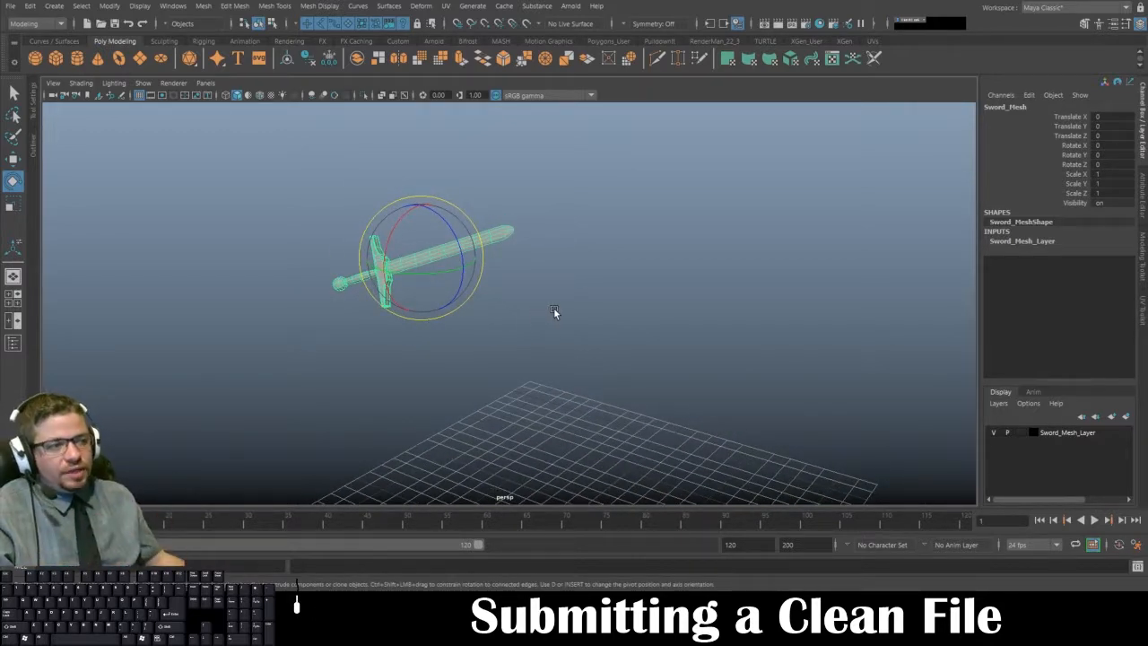
left_click_drag(557, 278, 557, 303, "alt")
- Undo the selection changes and the Freeze Transformations operation on the sword
key("ctrl+z")
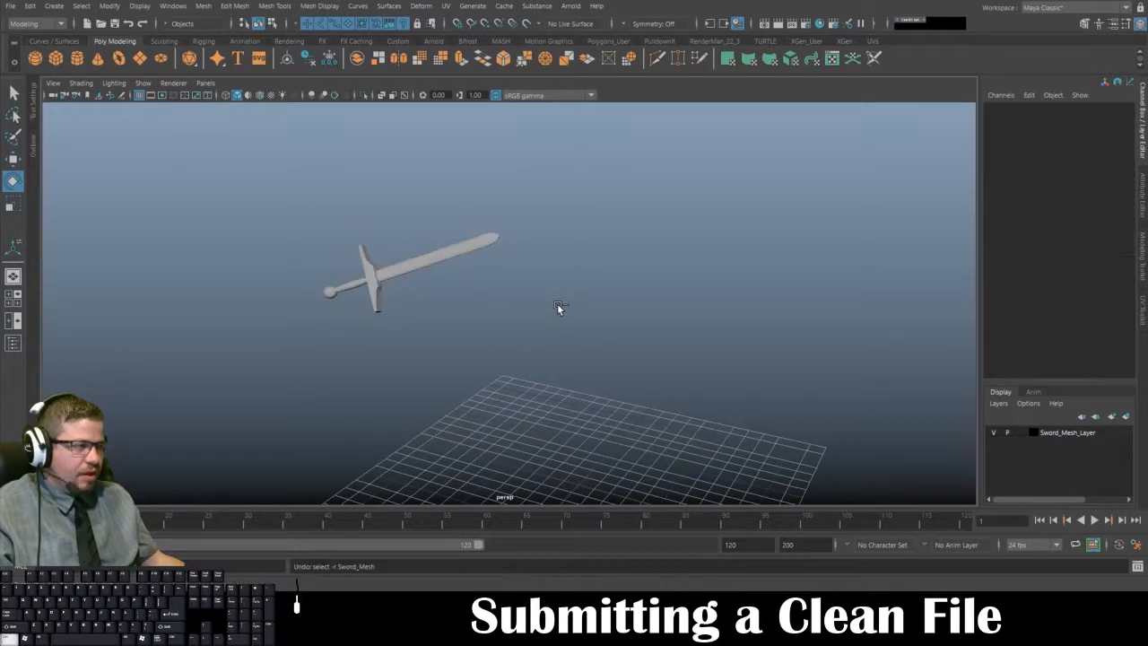
key("shift+z")
key("ctrl+z")
key("ctrl+z")
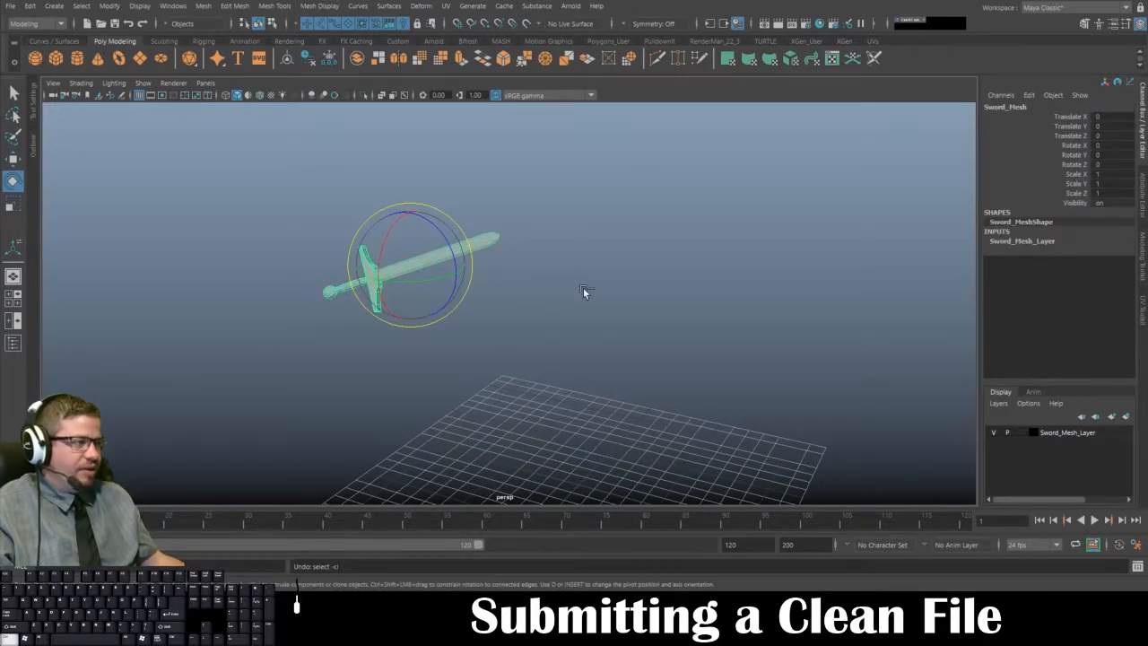
key("ctrl+z")
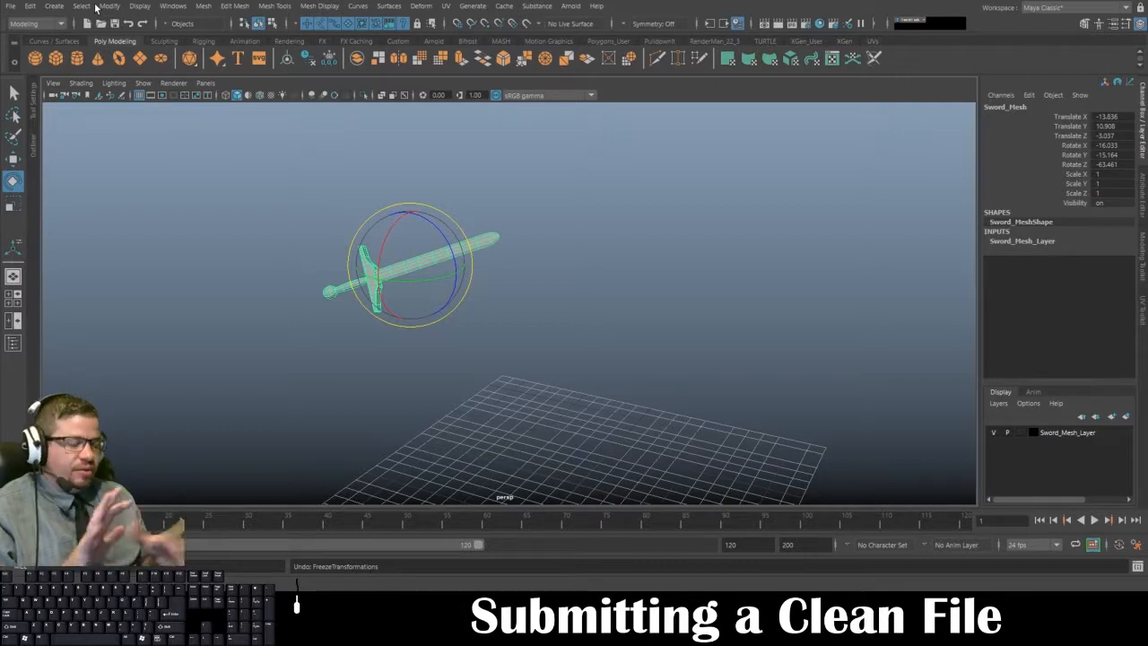
- Freeze the transformations of the displaced sword again
left_click(170, 6)
mouse_move(119, 8)
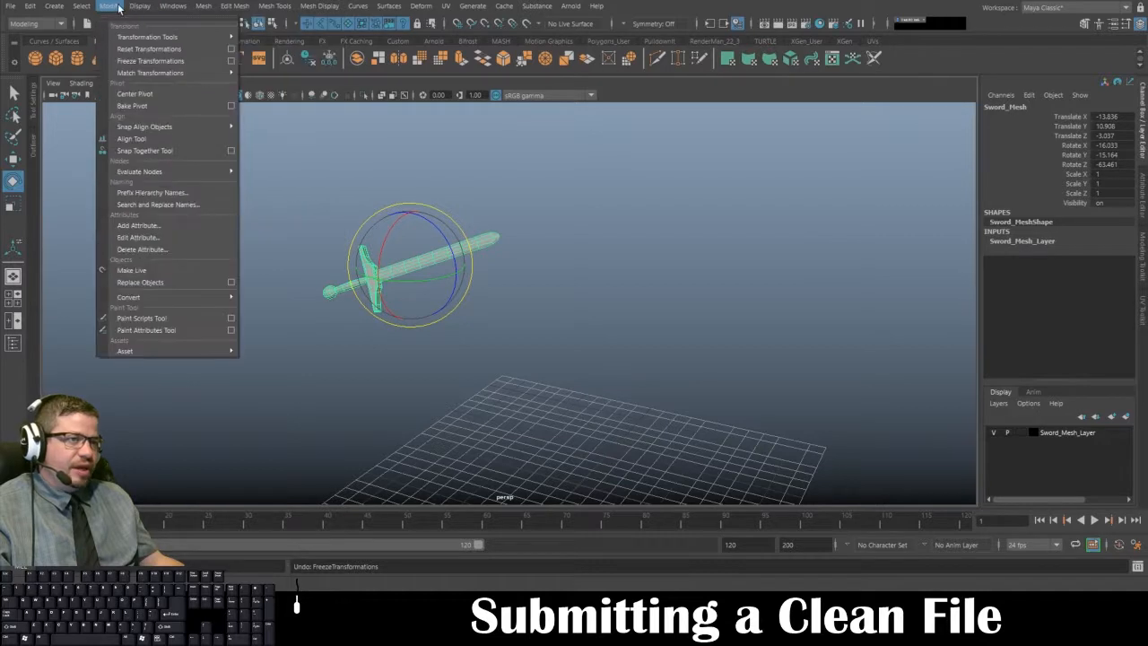
left_click(122, 62)
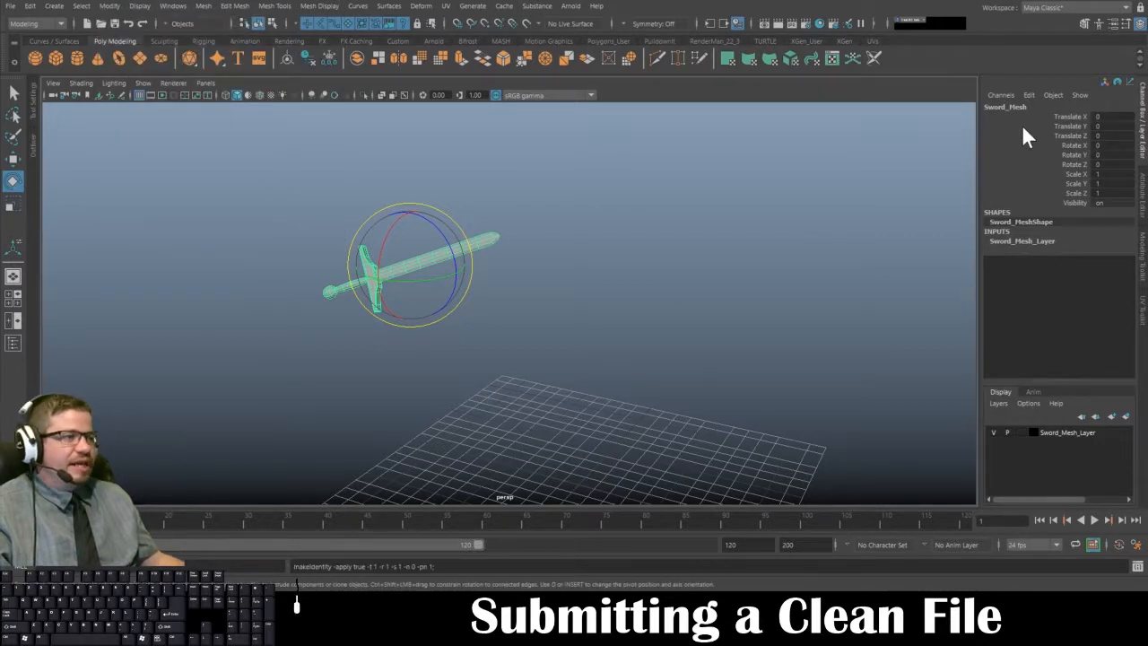
- Undo the repeated freeze together with the sword's free rotation and move, returning it upright to the origin
scroll(600, 261, "down", 2)
middle_click_drag(600, 260, 598, 236, "alt")
key("ctrl+z")
key("ctrl+z")
key("ctrl+z")
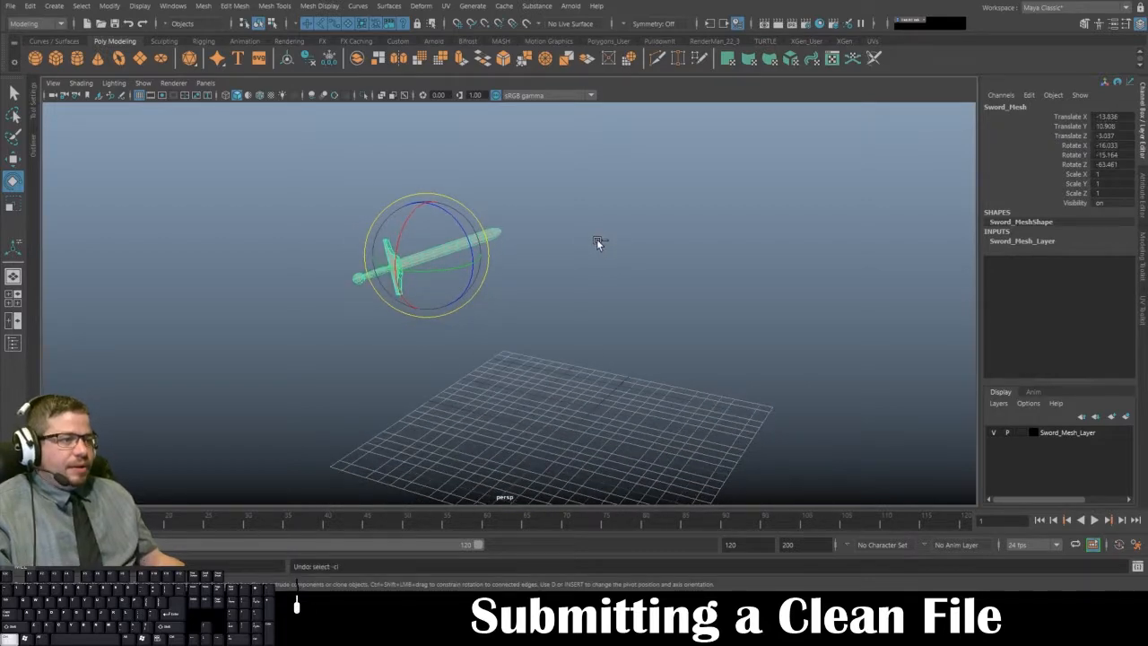
key("ctrl+z")
key("ctrl+z")
key("ctrl+z")
- Freeze the transformations of the upright sword at the grid origin and clear the selection
left_click_drag(633, 322, 504, 233, "alt")
left_click(109, 6)
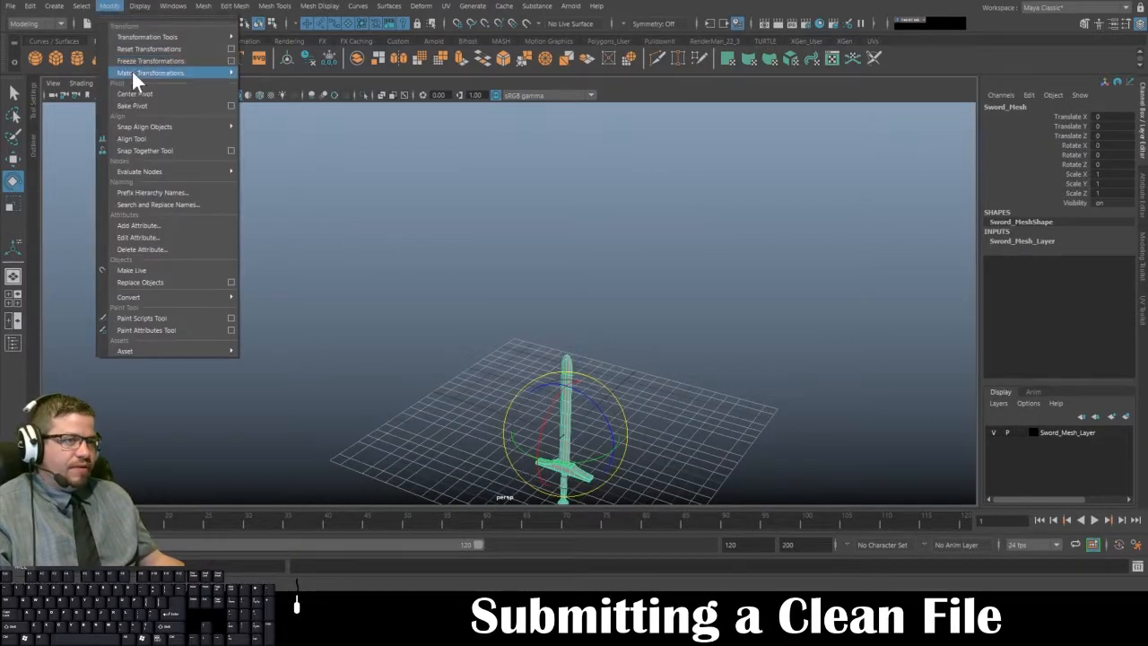
left_click(138, 61)
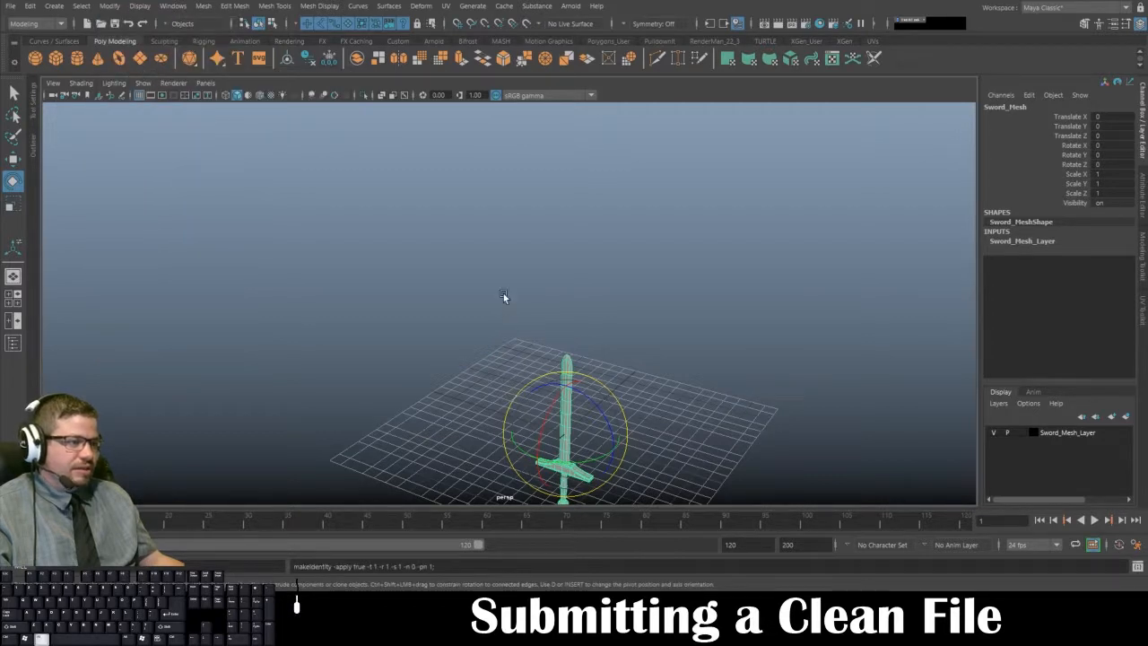
left_click_drag(503, 293, 549, 333, "alt")
left_click(441, 238)
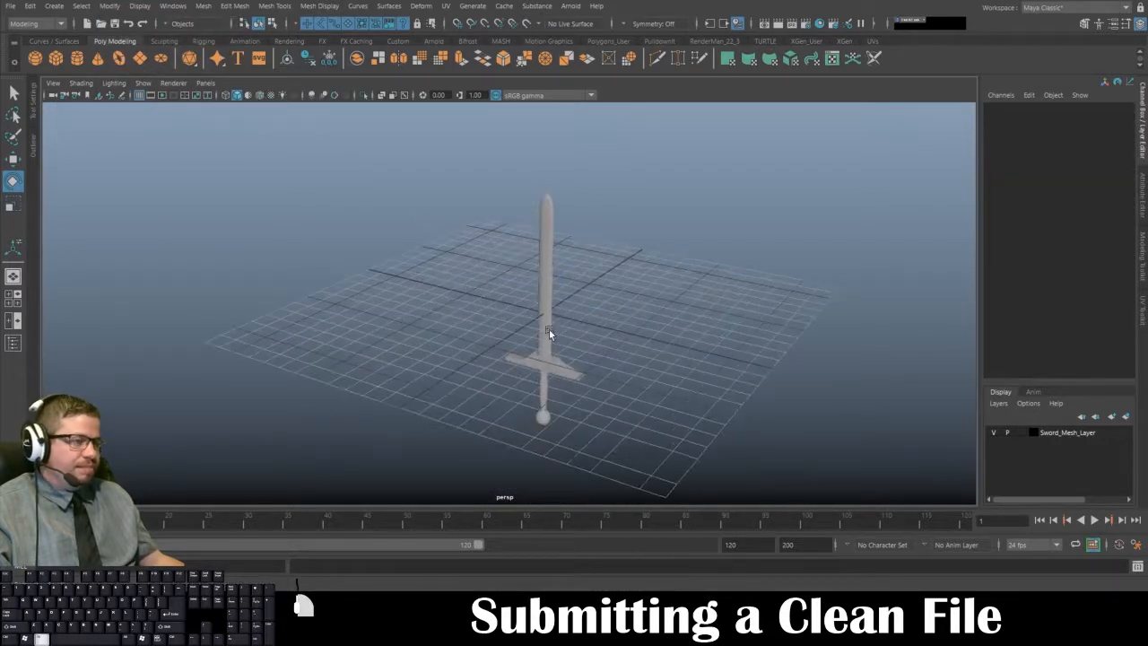
- Reselect the sword and center its pivot on the mesh
left_click(543, 316)
left_click_drag(410, 267, 616, 393, "alt")
left_click_drag(586, 341, 569, 328, "alt")
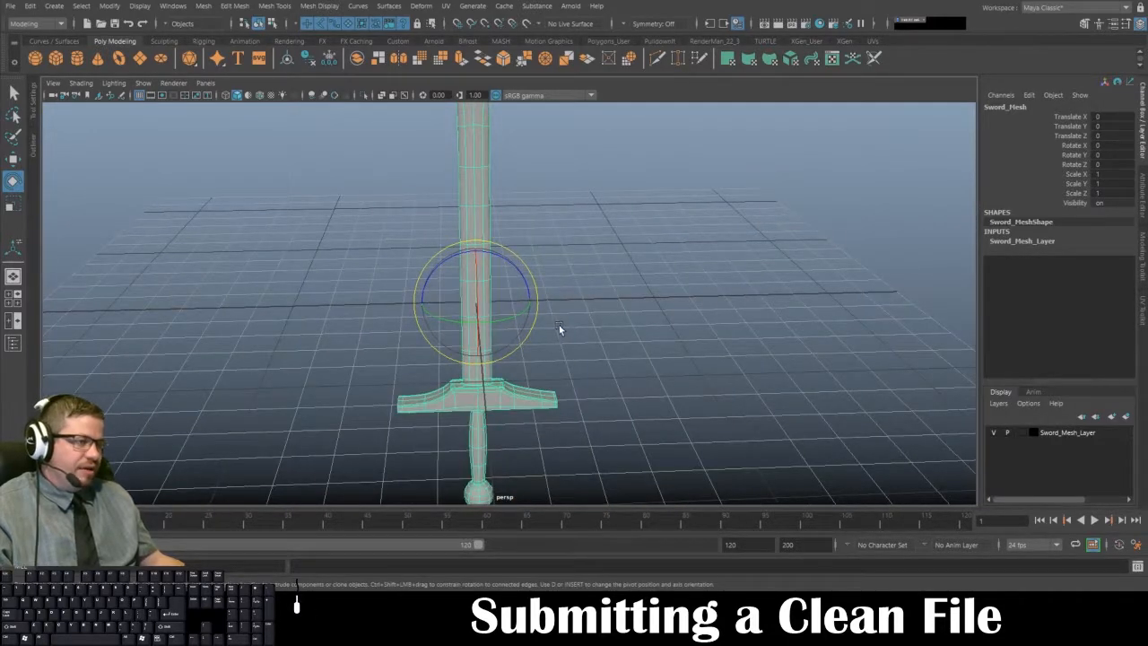
left_click(111, 6)
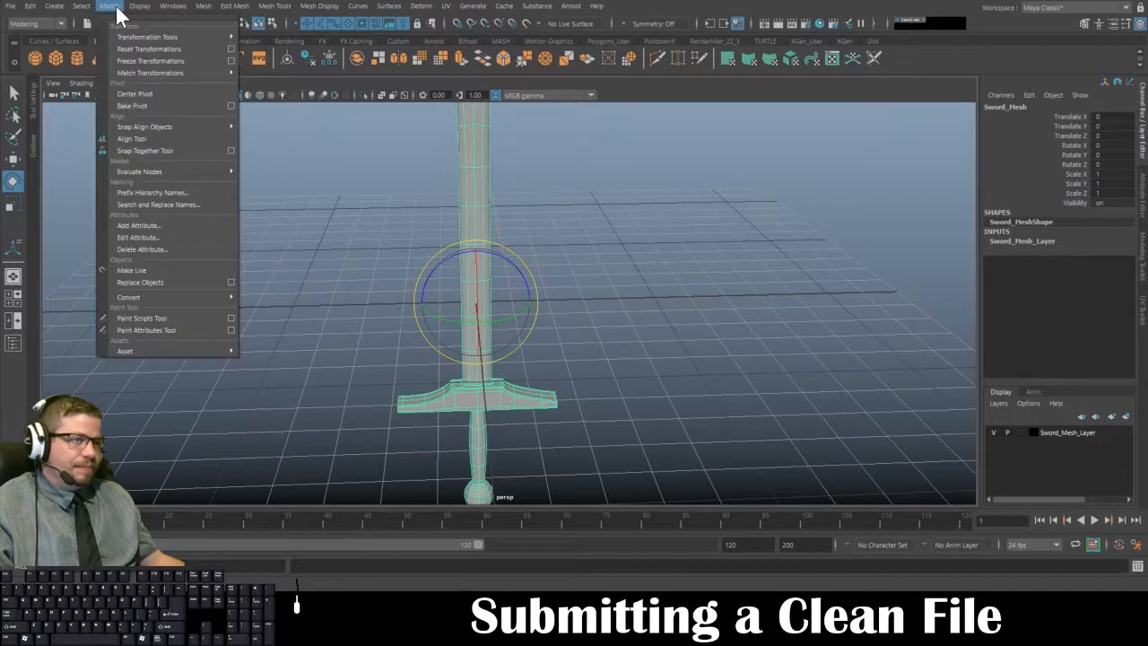
left_click(146, 94)
left_click_drag(359, 341, 282, 352, "alt")
right_click_drag(444, 368, 387, 307, "alt")
middle_click_drag(388, 307, 397, 355, "alt")
- Move the sword's pivot straight up beyond the tip of the blade and return to the Rotate tool
key("d")
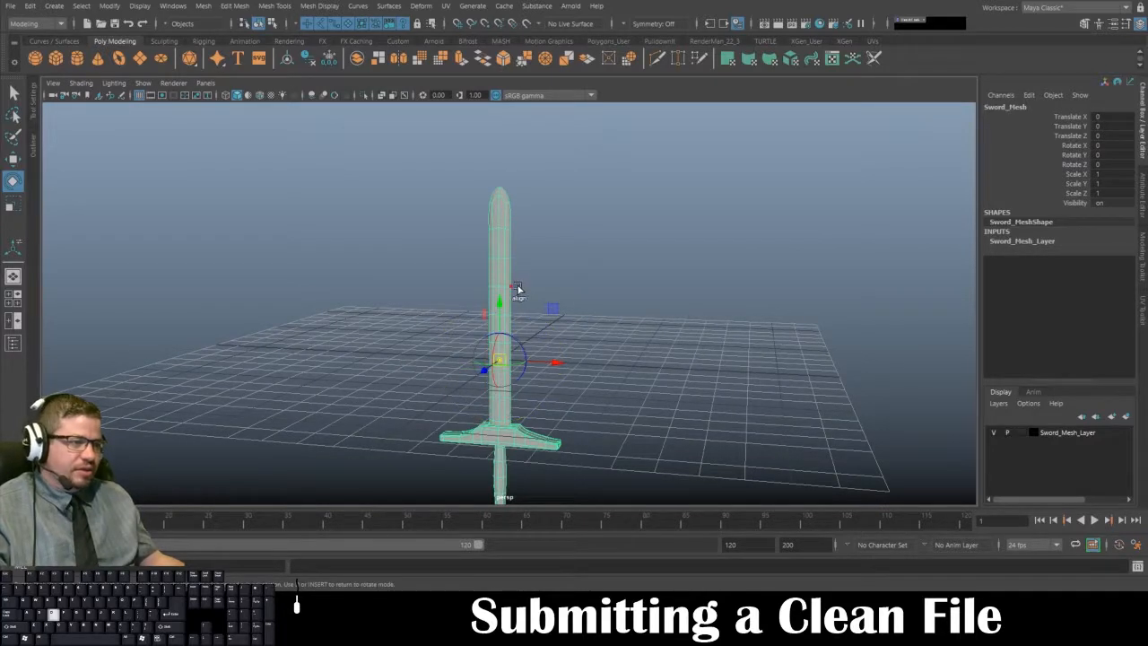
left_click_drag(501, 305, 500, 226)
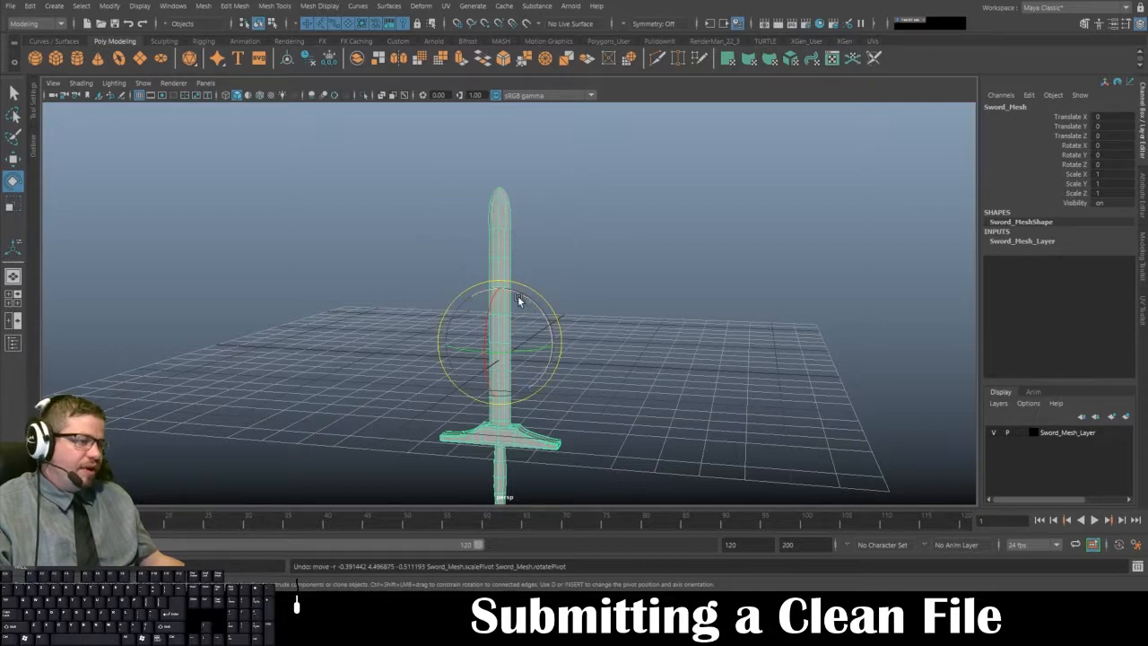
left_click_drag(499, 282, 475, 76)
key("e")
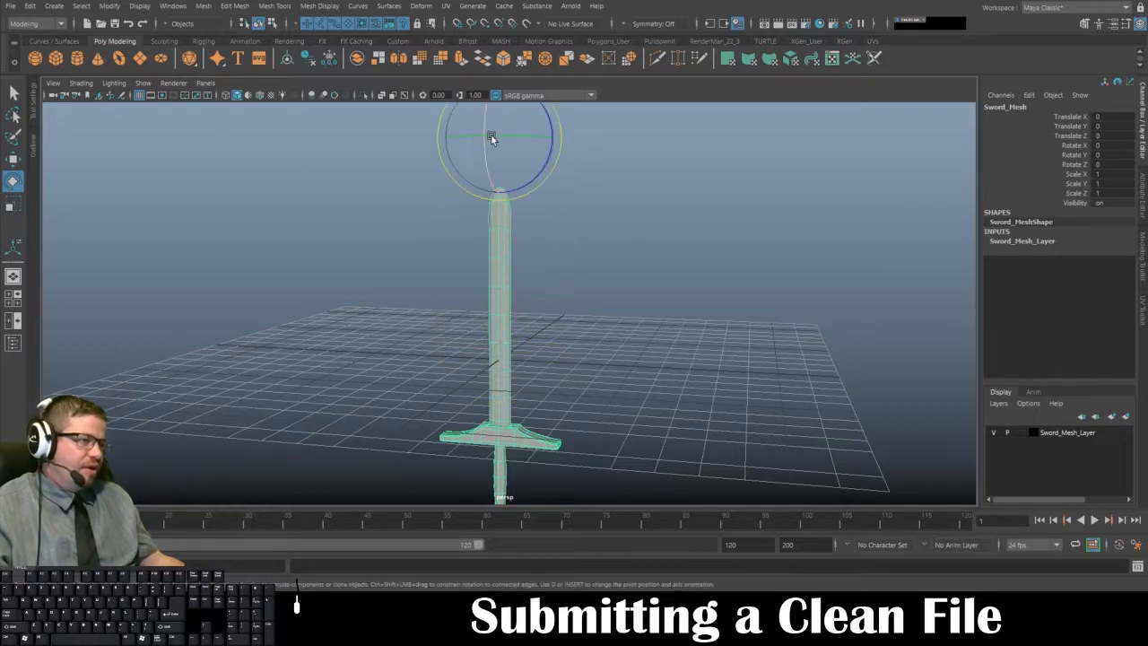
- Center the displaced pivot back on the sword mesh and reselect the sword to check it
left_click_drag(490, 134, 288, 114, "alt")
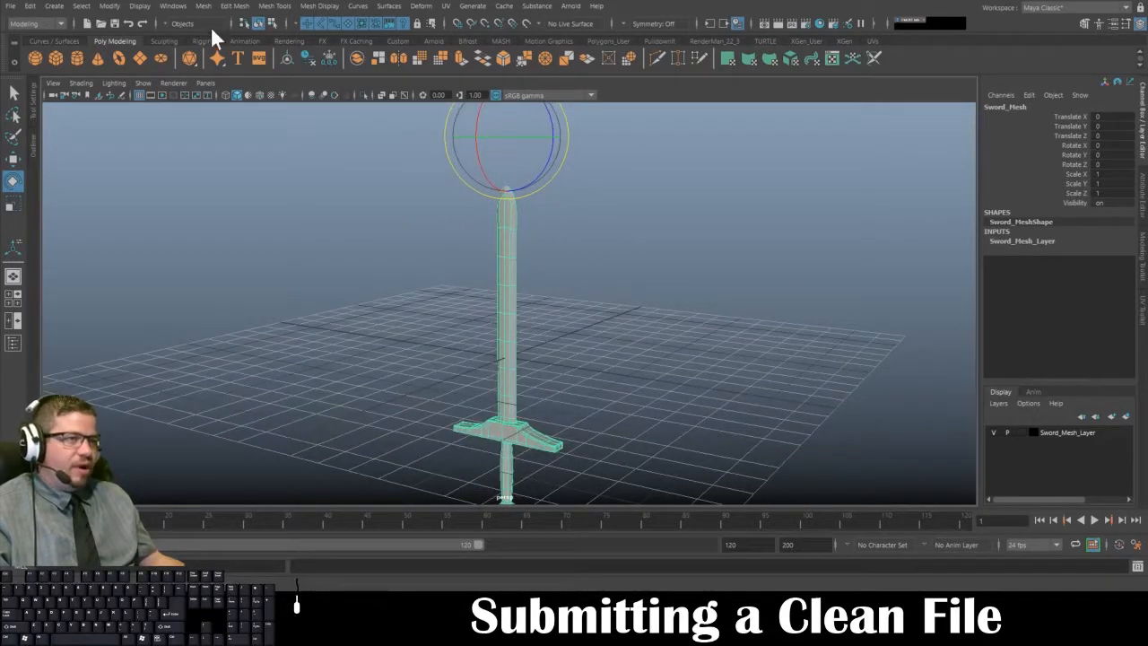
left_click(108, 6)
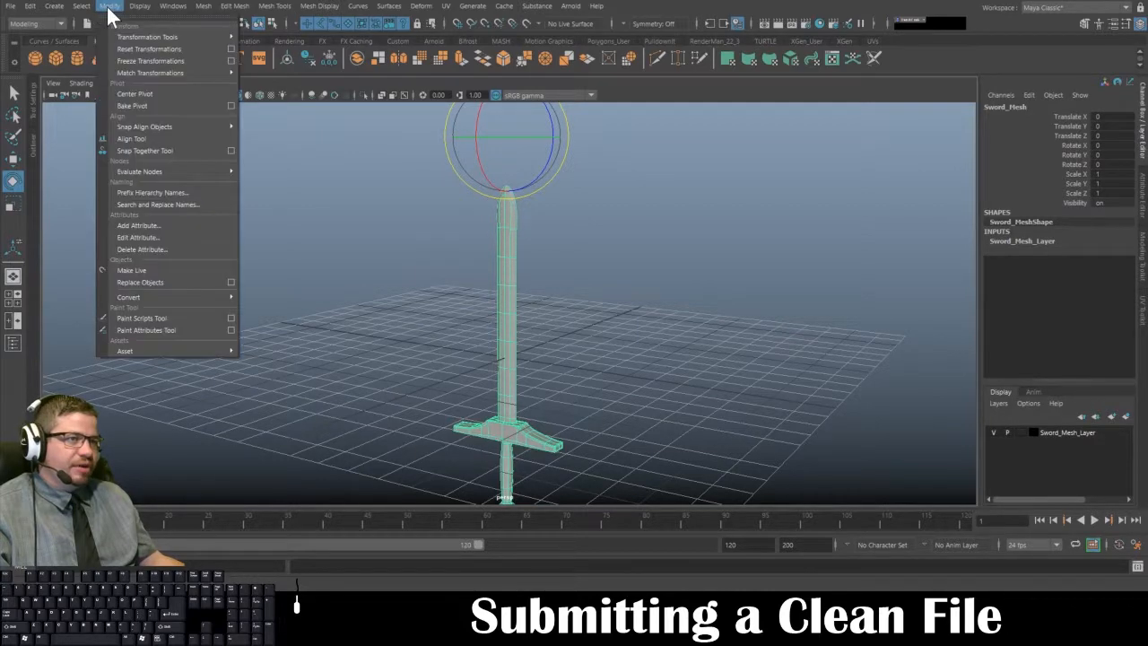
left_click(135, 92)
left_click(580, 229)
left_click_drag(581, 232, 379, 245, "alt")
left_click(488, 303)
left_click(571, 268)
left_click(514, 284)
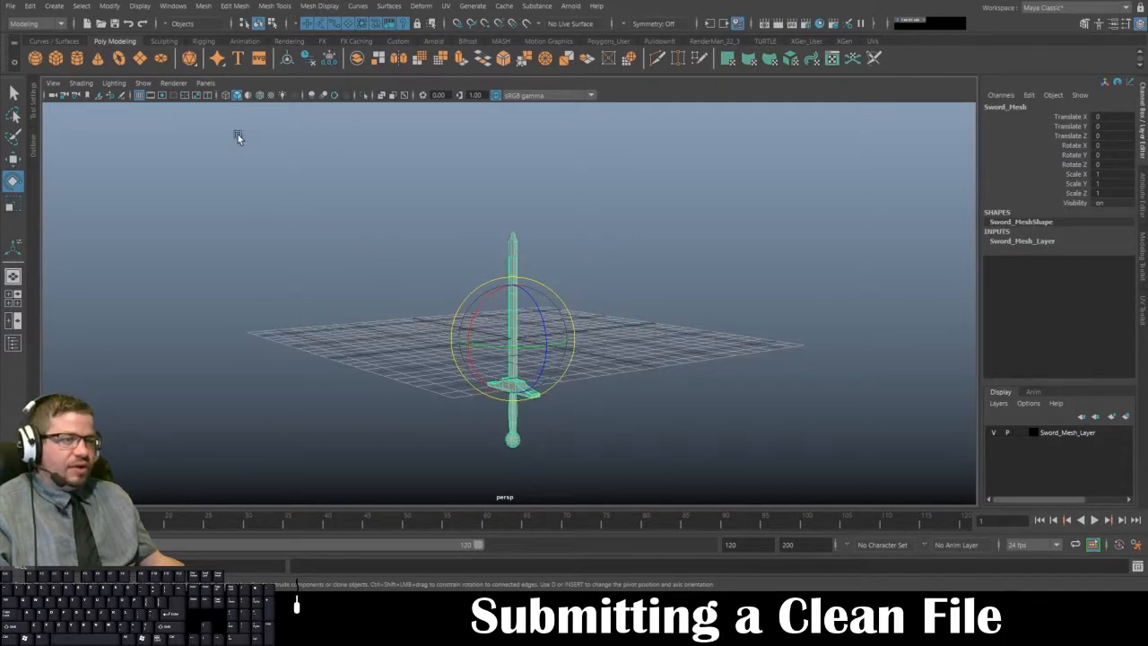
- Examine the sword and its pivot position against the grid from several angles
left_click_drag(292, 341, 487, 345, "alt")
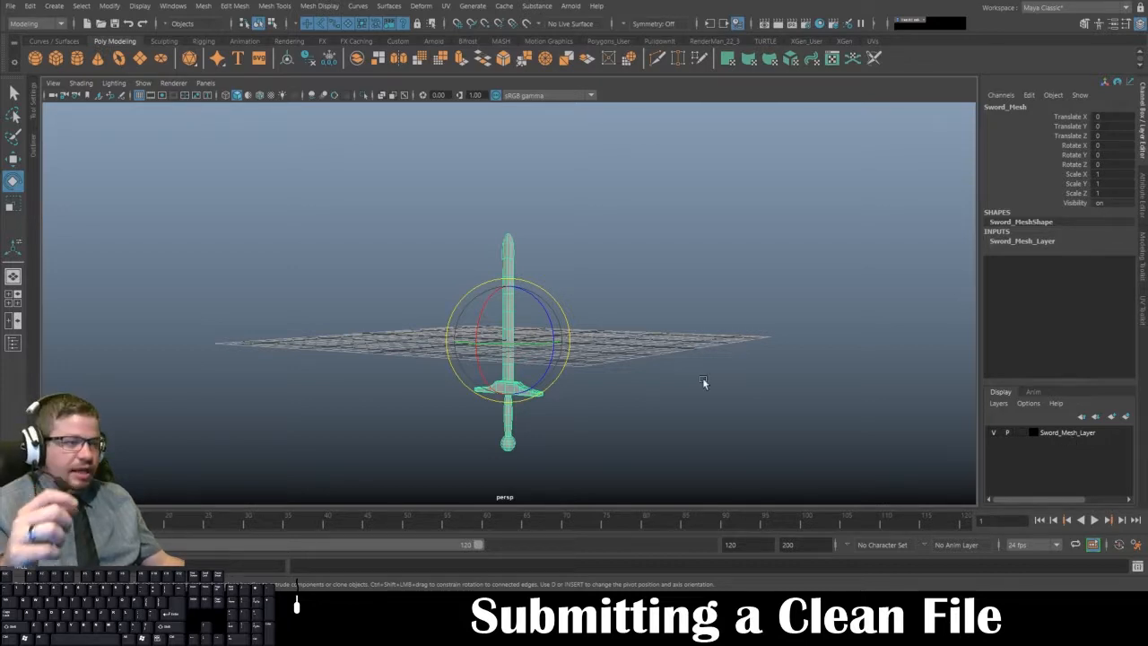
left_click(655, 303)
left_click_drag(585, 310, 536, 337, "alt")
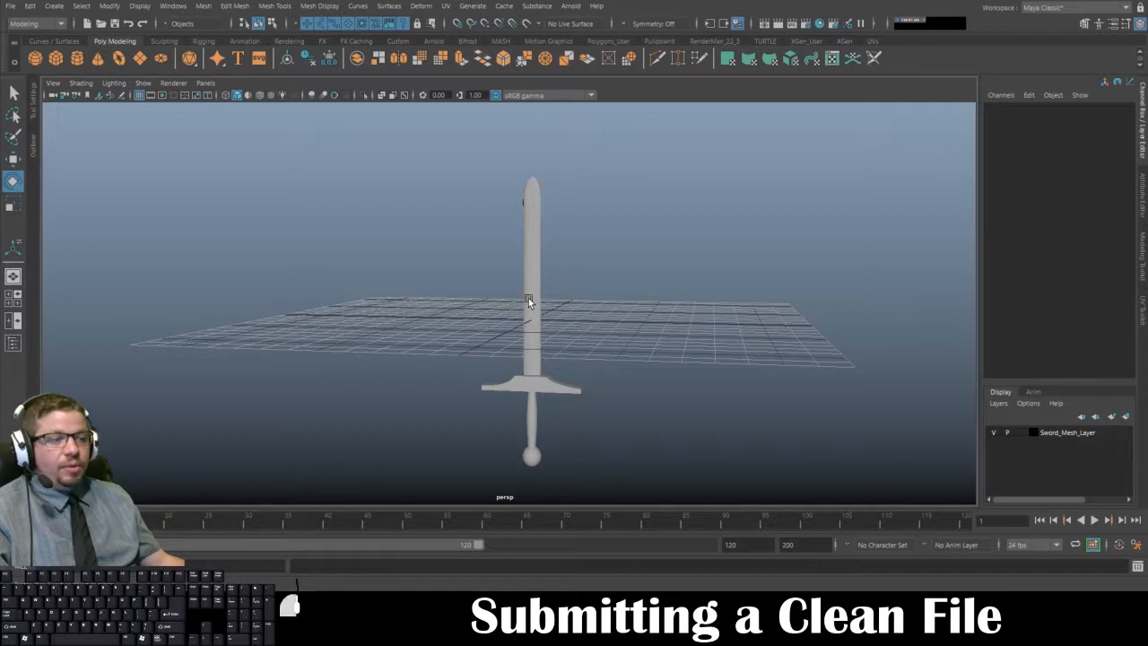
left_click(528, 298)
left_click_drag(589, 314, 477, 337, "alt")
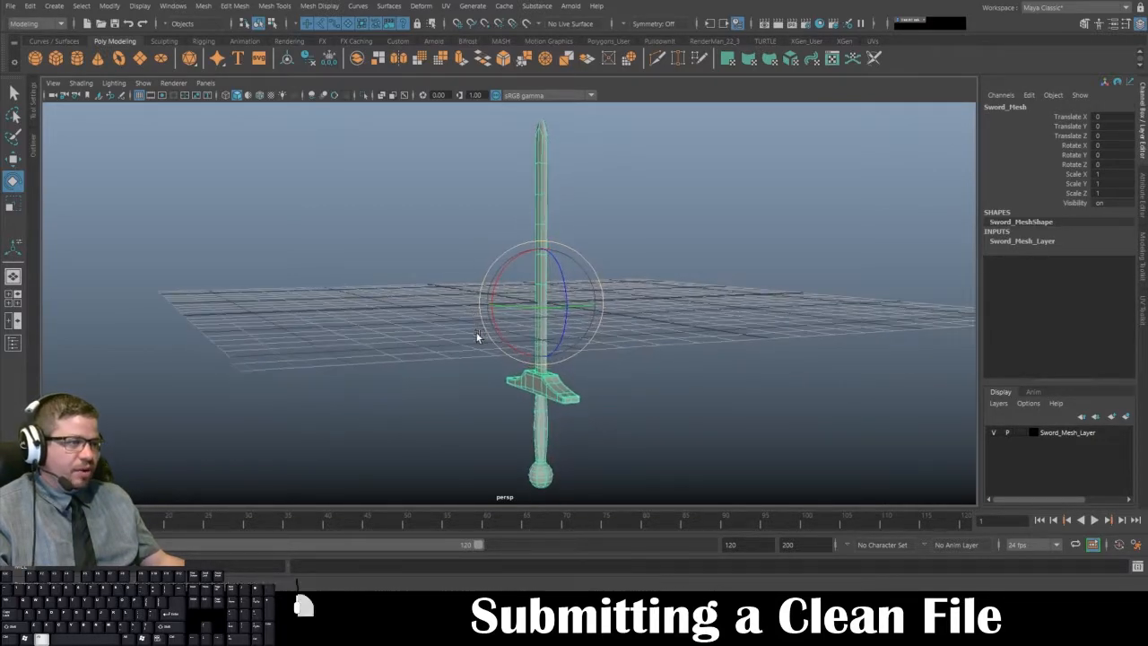
- Run Center Pivot on the sword once more, then clear the selection and reselect the mesh
left_click(109, 7)
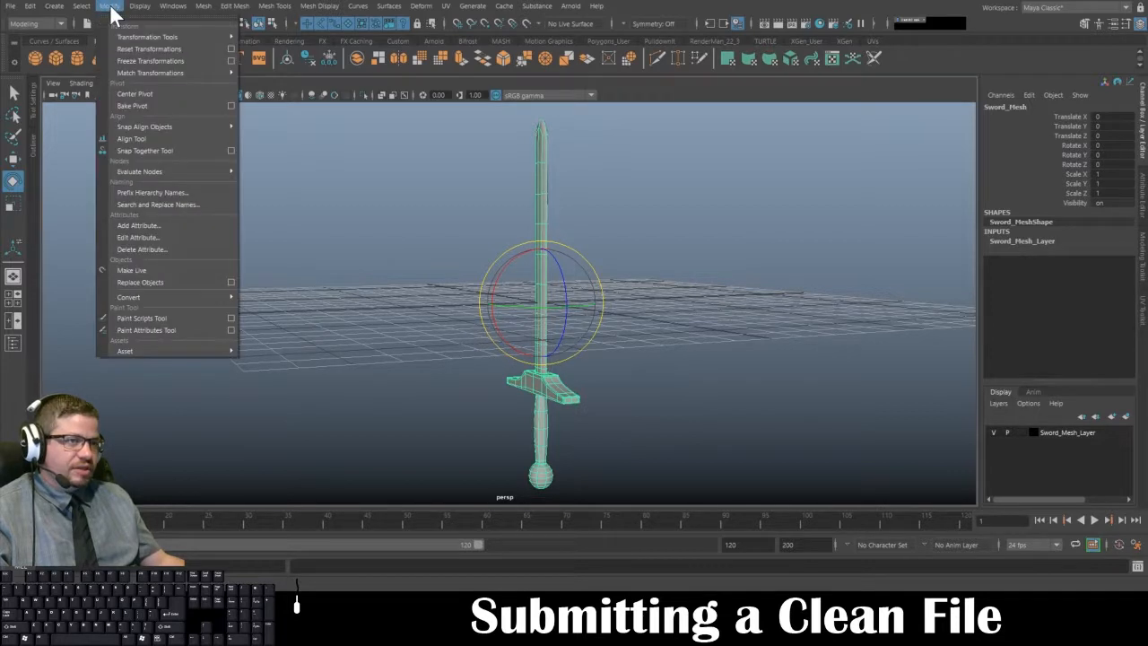
left_click(144, 95)
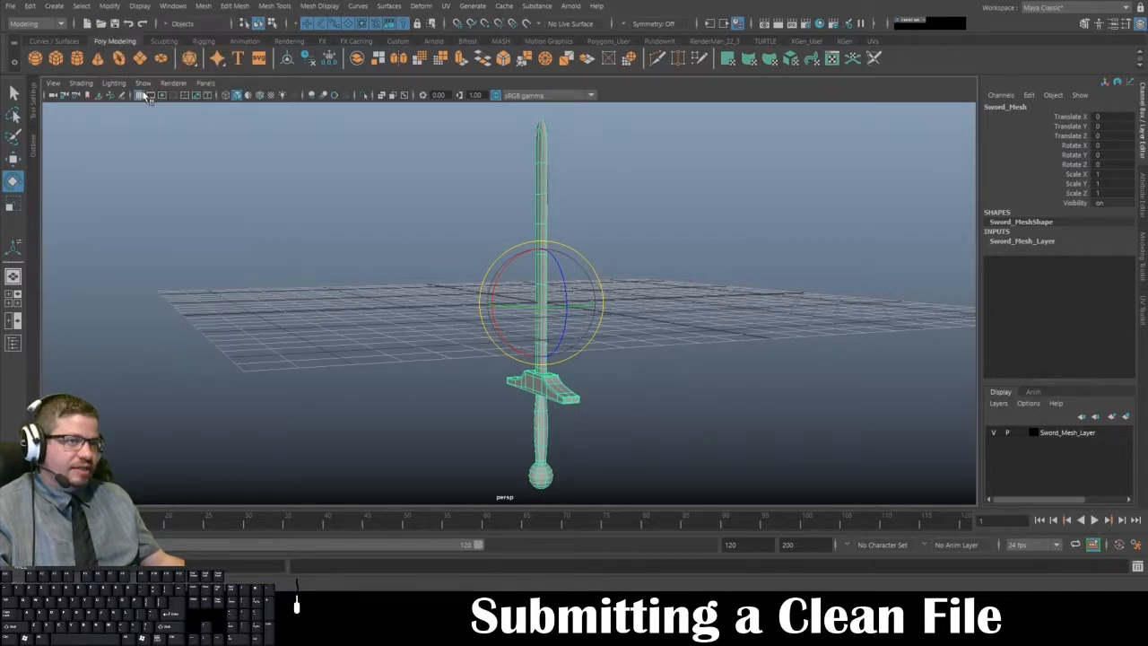
left_click(359, 307)
mouse_move(339, 309)
left_mouse_down("alt")
mouse_move(362, 328)
mouse_move(380, 321)
mouse_move(361, 313)
left_mouse_up("alt")
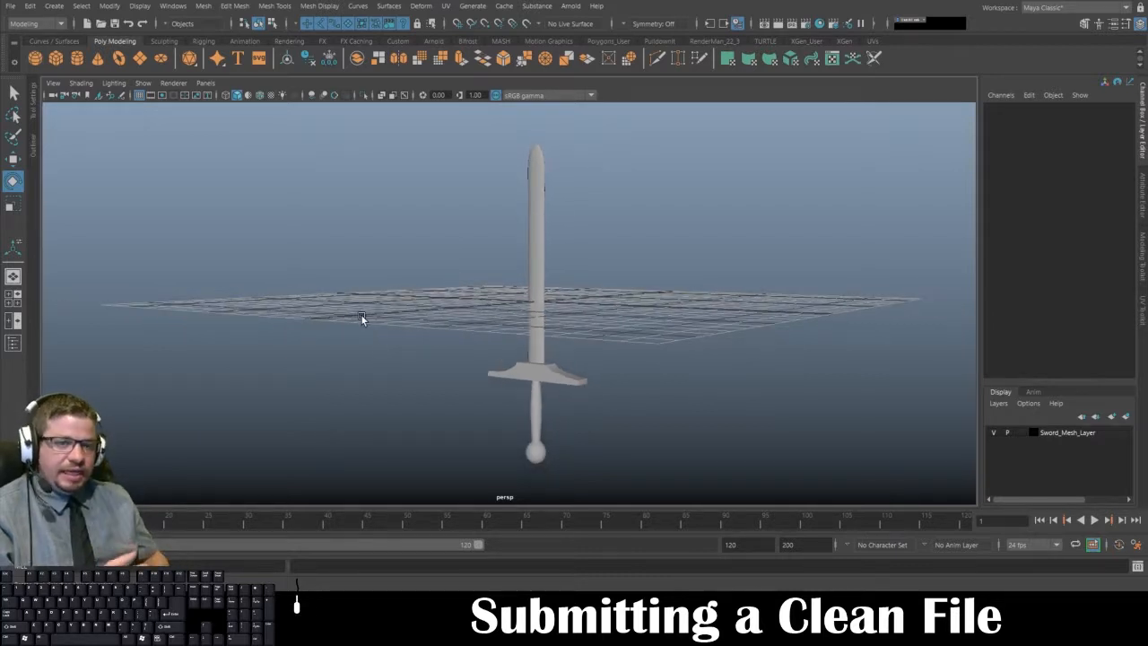
left_click_drag(420, 142, 427, 419)
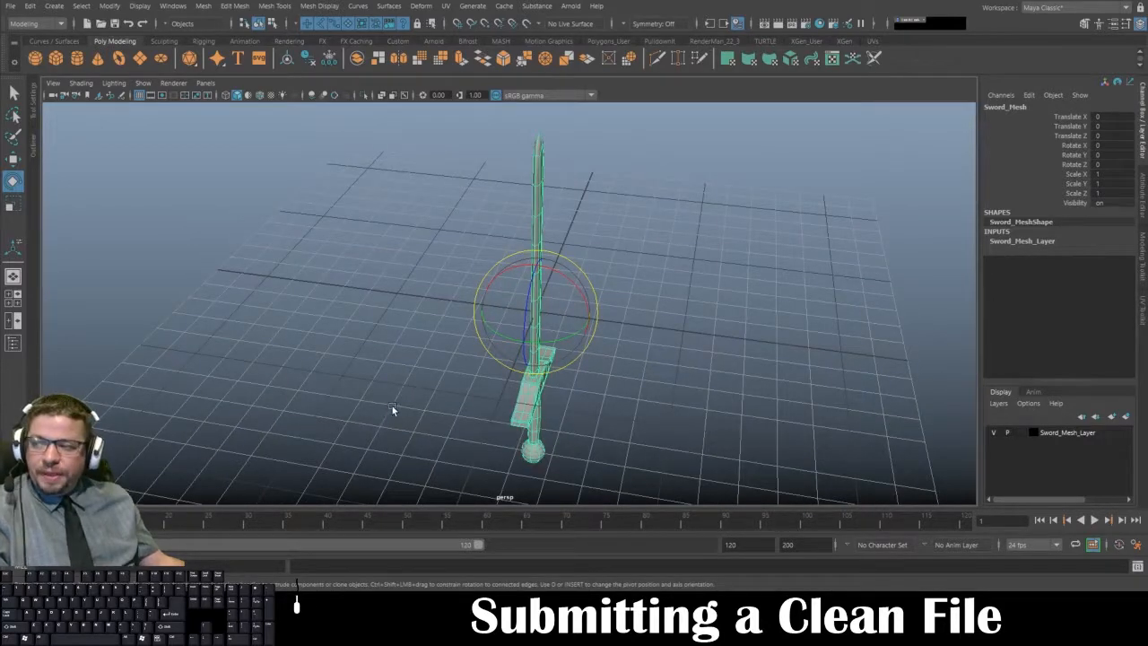
- Switch the sword mesh to face selection and select faces on the pommel
left_click_drag(549, 398, 466, 353, "alt")
middle_click_drag(467, 354, 484, 287, "alt")
right_click_drag(484, 287, 687, 467, "alt")
left_click_drag(687, 467, 579, 280, "alt")
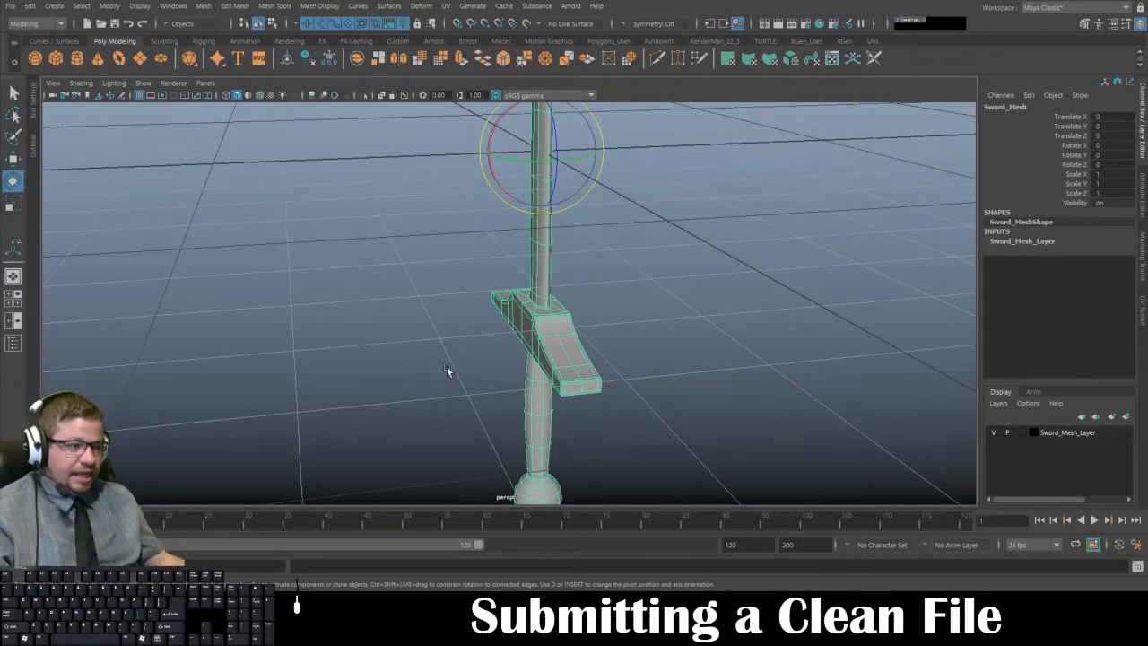
middle_click_drag(577, 464, 583, 379, "alt")
right_click(544, 426)
right_click_drag(544, 344, 545, 350)
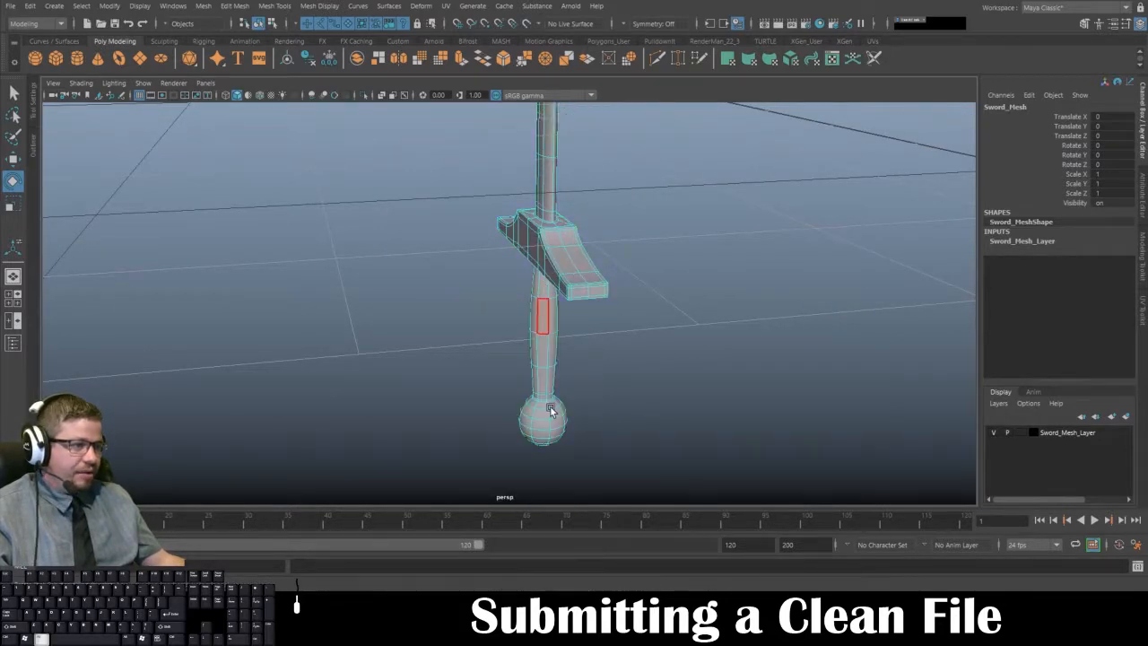
left_click_drag(550, 405, 666, 430, "alt")
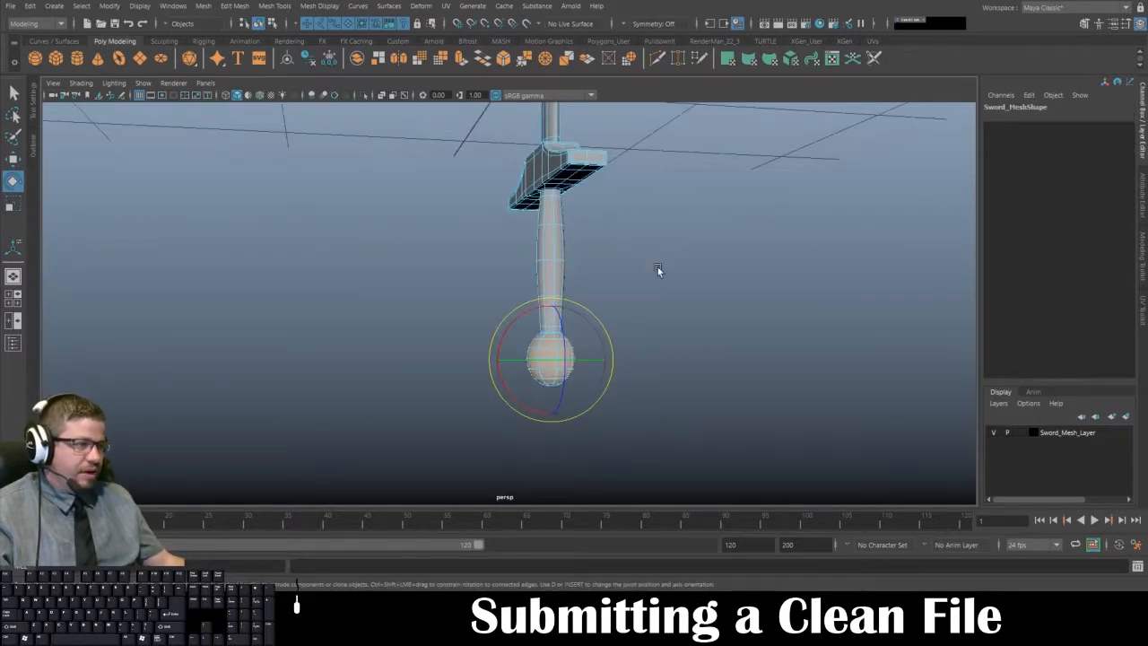
- Select groups of faces on the grip, crossguard and blade in turn, and clear the selection
left_click_drag(540, 222, 518, 231, "alt")
left_click_drag(526, 186, 643, 309)
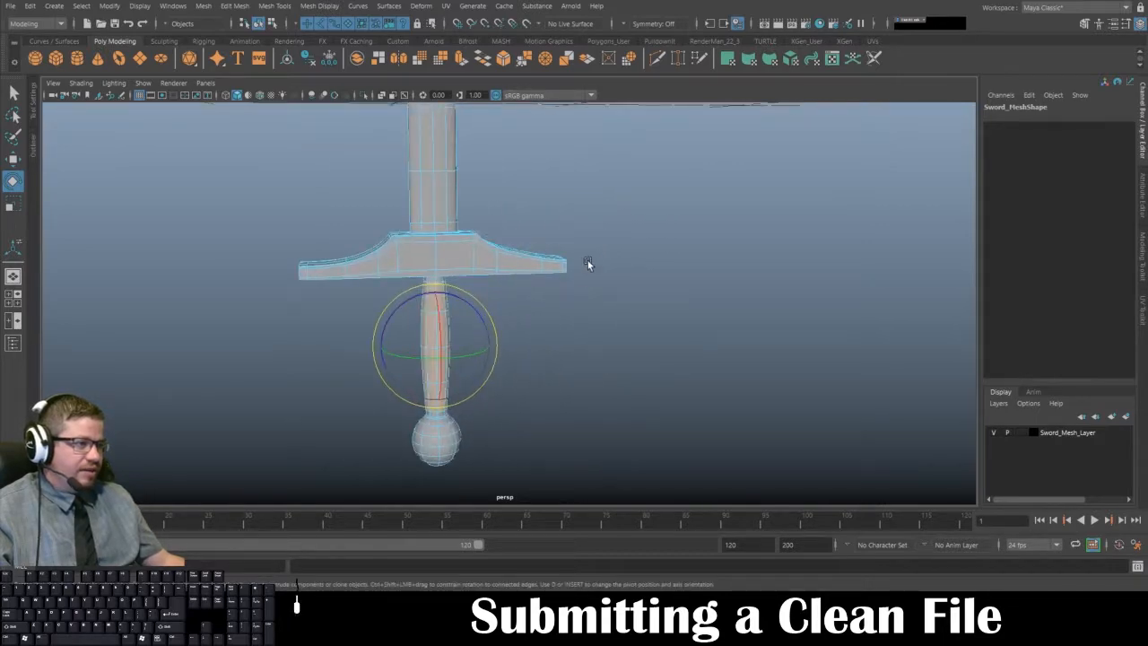
left_click_drag(190, 267, 225, 254)
middle_click_drag(512, 144, 558, 250, "alt")
left_click_drag(562, 223, 347, 143)
middle_click_drag(699, 296, 700, 482, "alt")
right_click_drag(701, 484, 592, 410, "alt")
left_click_drag(592, 410, 579, 263, "alt")
left_click(638, 392)
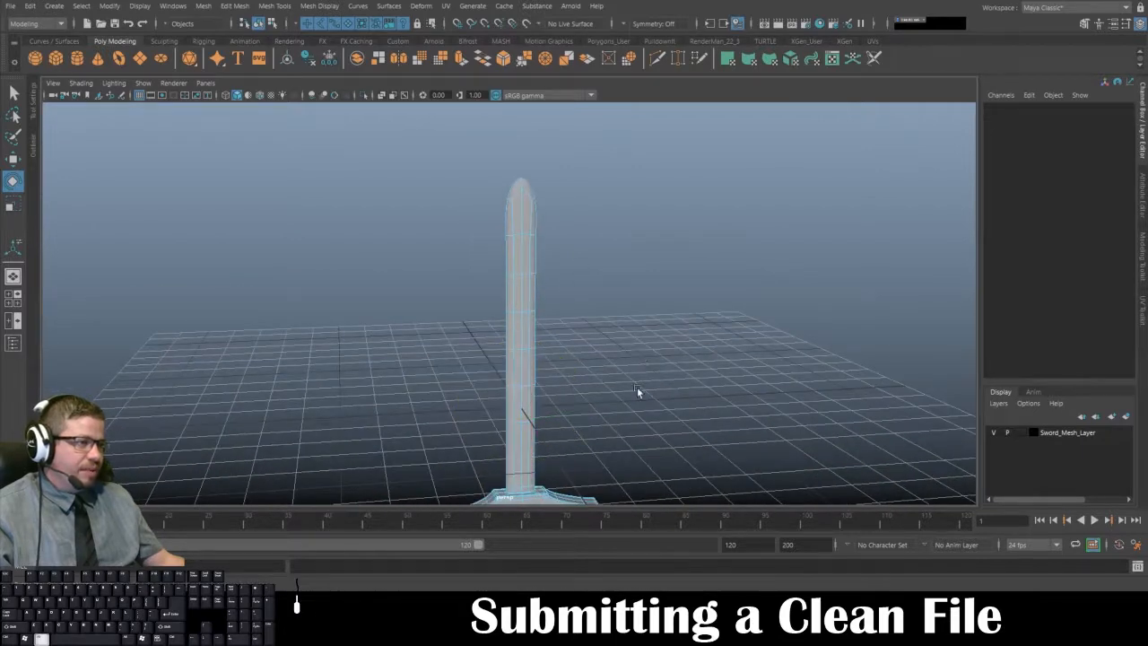
- Examine the sword's topology from several angles, closing in on where the blade meets the crossguard
right_click_drag(638, 392, 683, 469, "alt")
left_click_drag(682, 468, 639, 416, "alt")
right_click_drag(640, 416, 558, 274, "alt")
middle_click_drag(558, 274, 532, 215, "alt")
right_click_drag(619, 395, 588, 370, "alt")
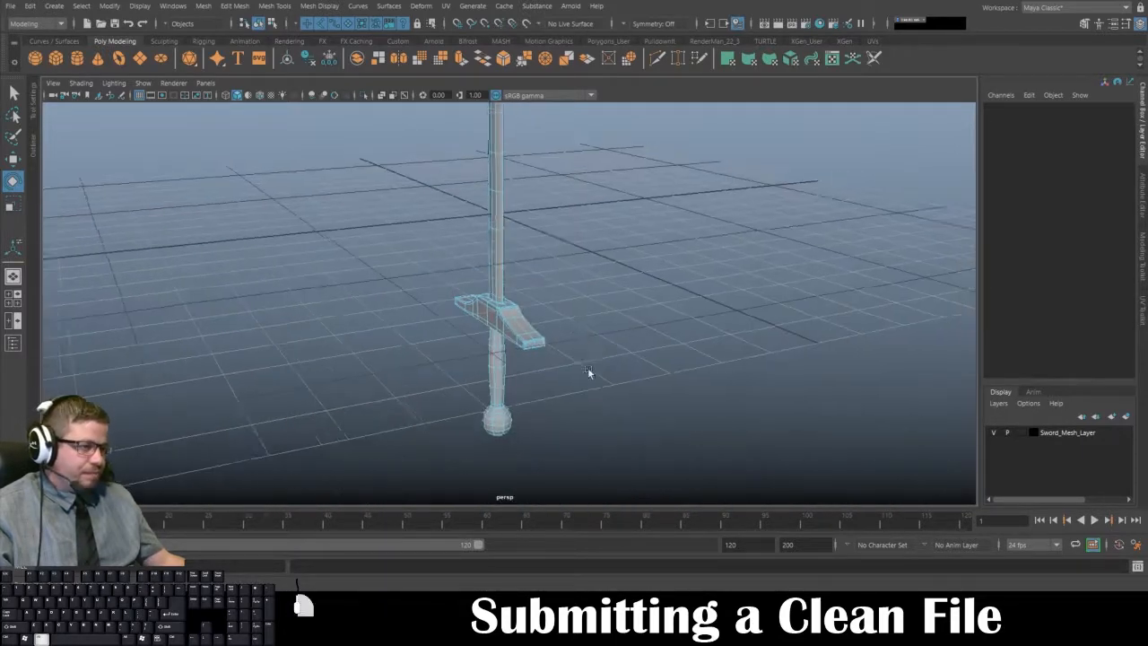
left_click_drag(588, 369, 574, 303, "alt")
right_click_drag(573, 303, 672, 425, "alt")
left_click_drag(672, 424, 442, 292, "alt")
right_click_drag(442, 292, 493, 380, "alt")
left_click_drag(492, 379, 459, 271, "alt")
right_click_drag(460, 271, 449, 305, "alt")
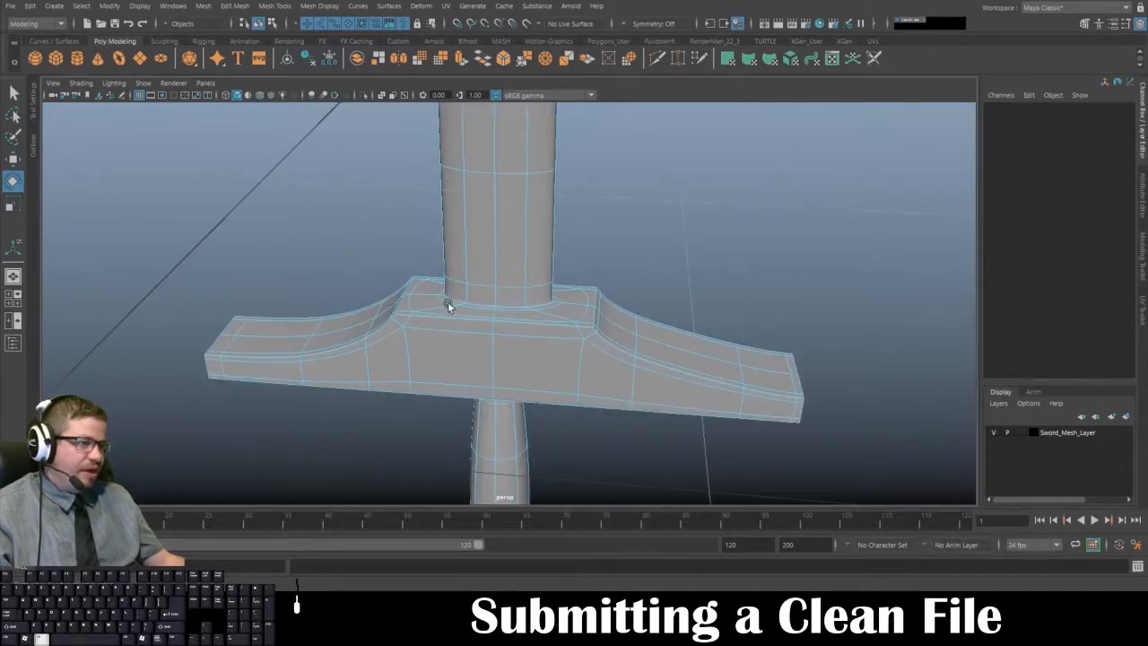
left_click_drag(448, 306, 515, 303, "alt")
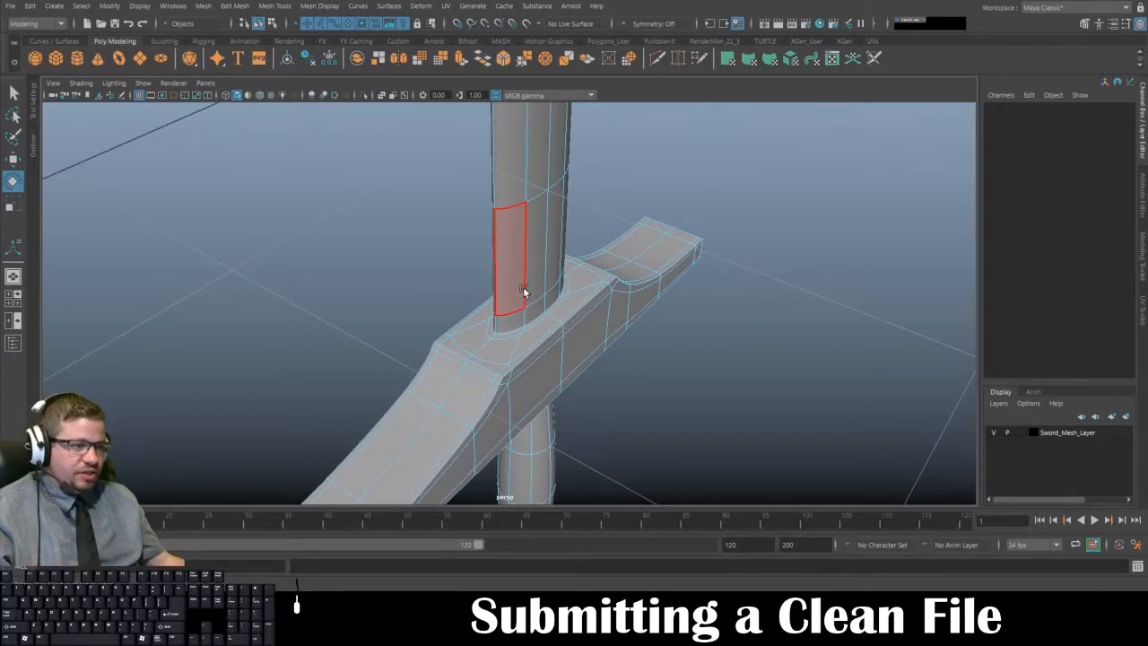
- Return the sword to object mode and inspect the smoothed edge flow around the crossguard and blade base
right_click_drag(524, 292, 498, 288)
right_click_drag(589, 273, 590, 274)
left_click_drag(574, 287, 516, 308, "alt")
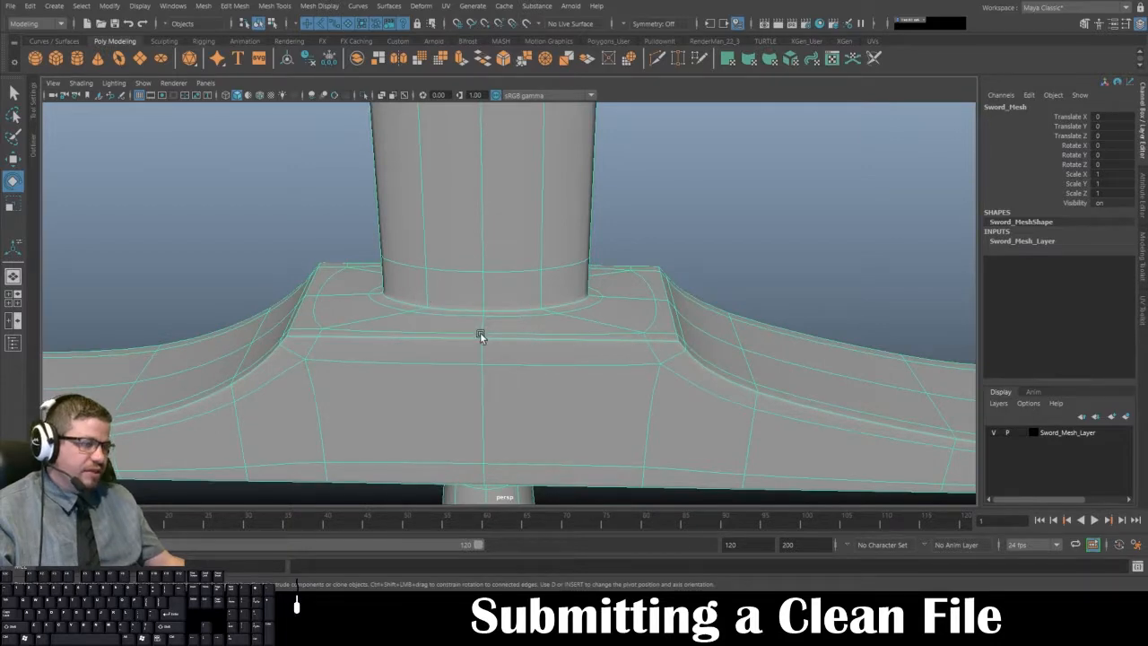
left_click_drag(459, 349, 534, 341, "alt")
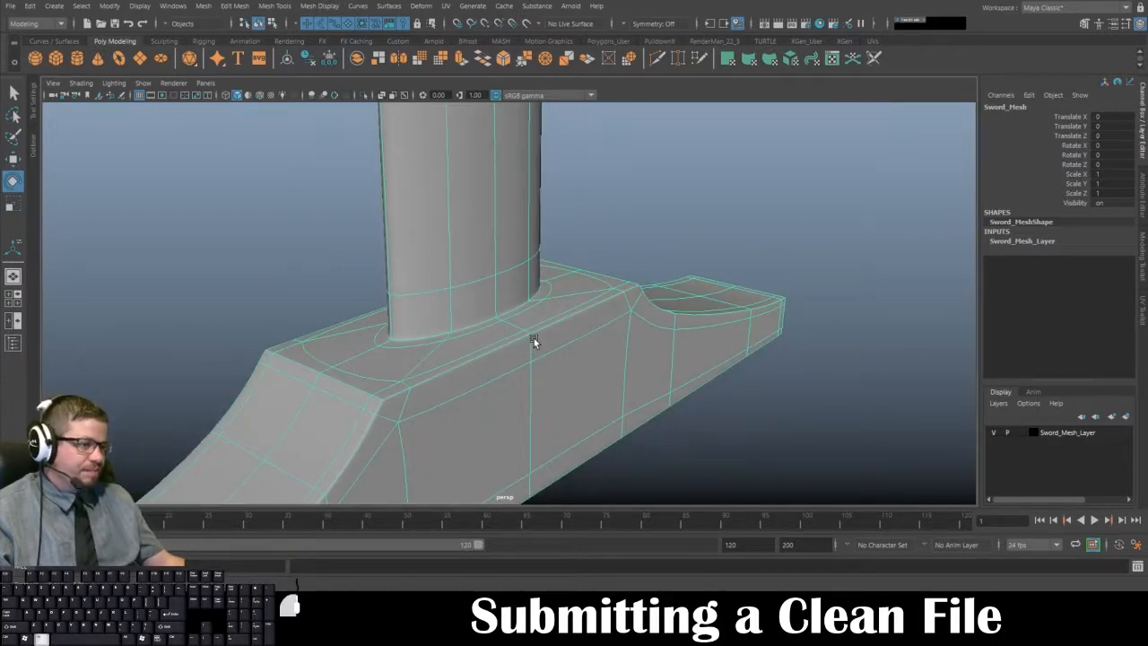
left_click_drag(408, 354, 666, 387, "alt")
- Reselect the sword mesh, turn off its smooth preview, and clear the selection
left_click(687, 215)
left_click(511, 296)
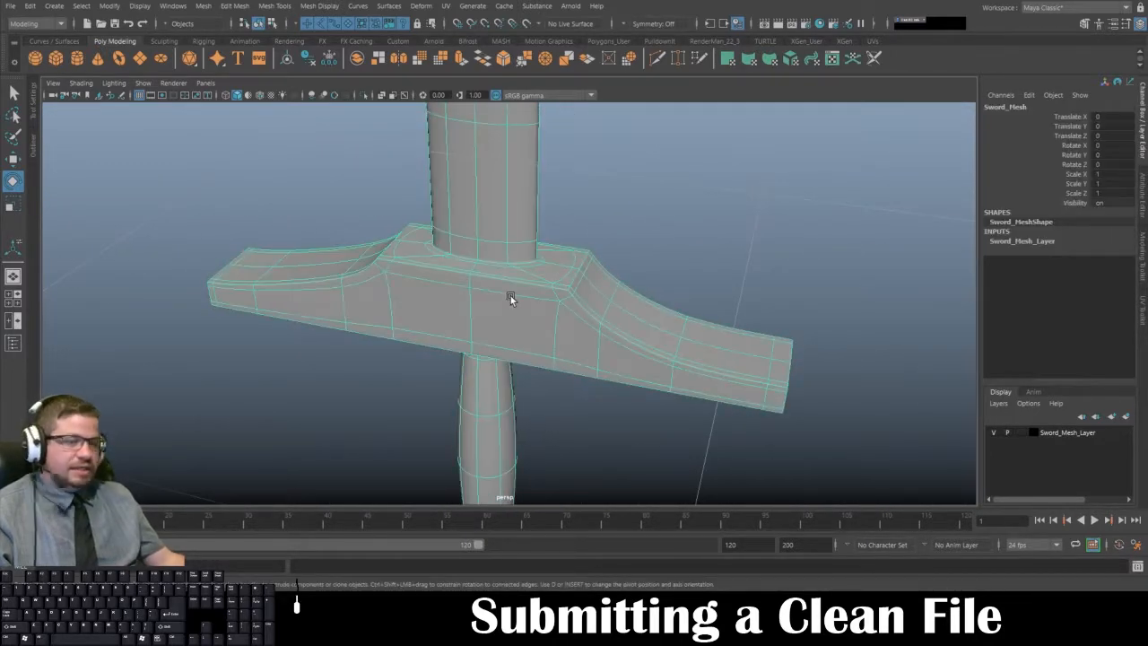
key("1")
left_click(599, 224)
left_click_drag(574, 314, 571, 252, "alt")
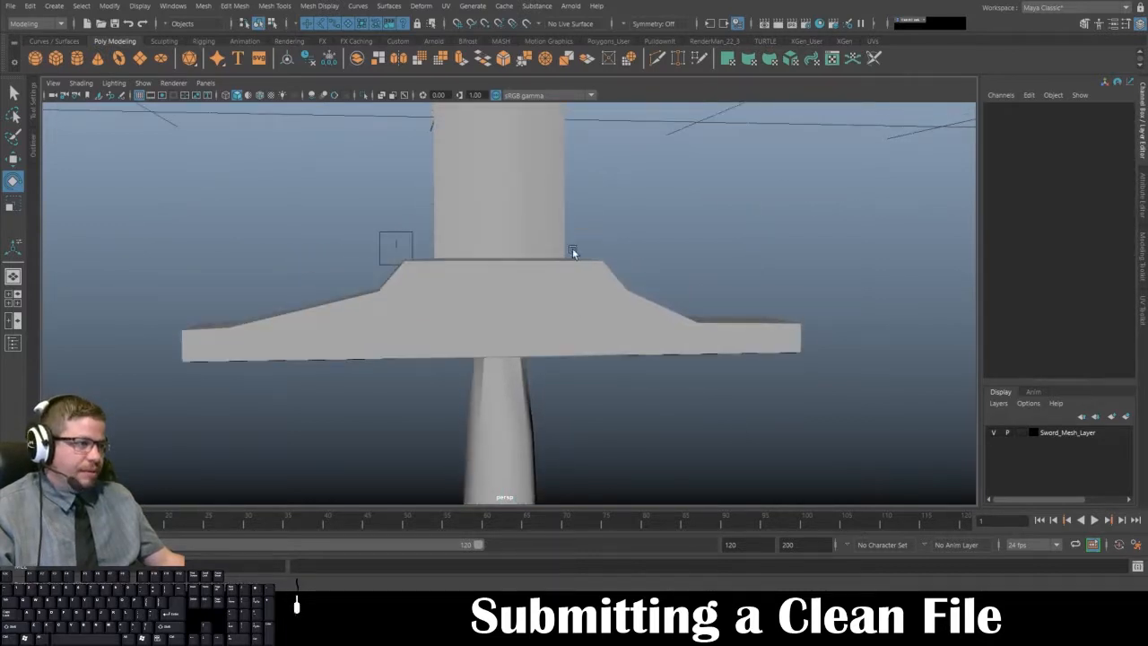
- Activate Multi-Cut on the sword mesh and preview a lengthwise edge loop along the crossguard without keeping it
left_click(657, 59)
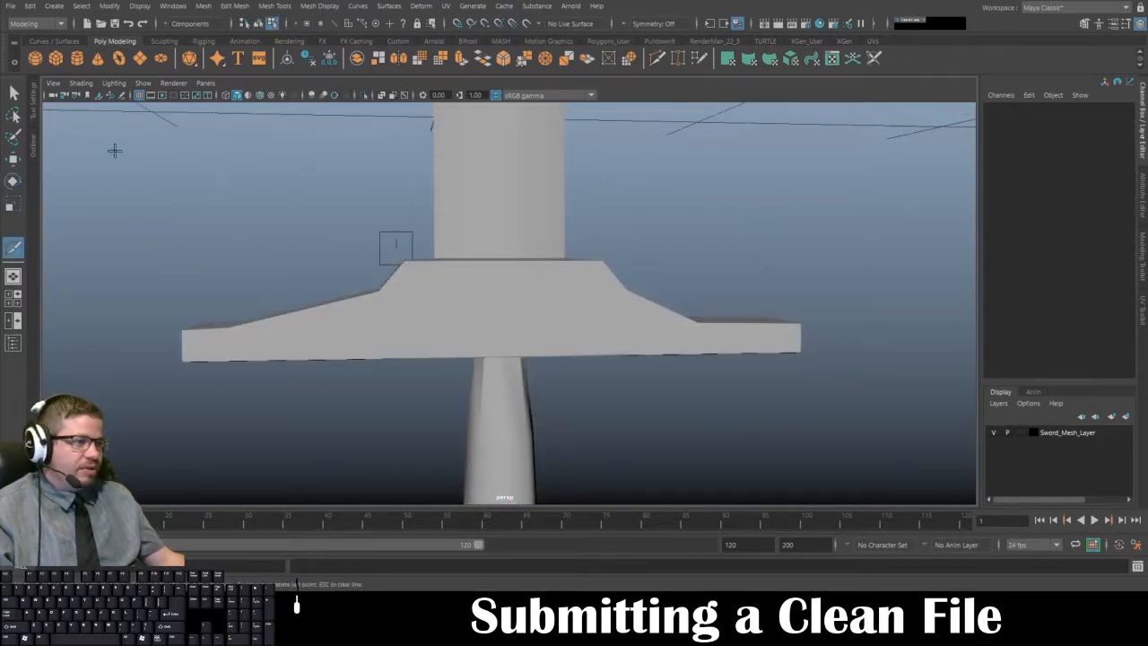
left_click(14, 95)
left_click(533, 333)
right_click_drag(547, 296, 586, 311)
left_click(657, 59)
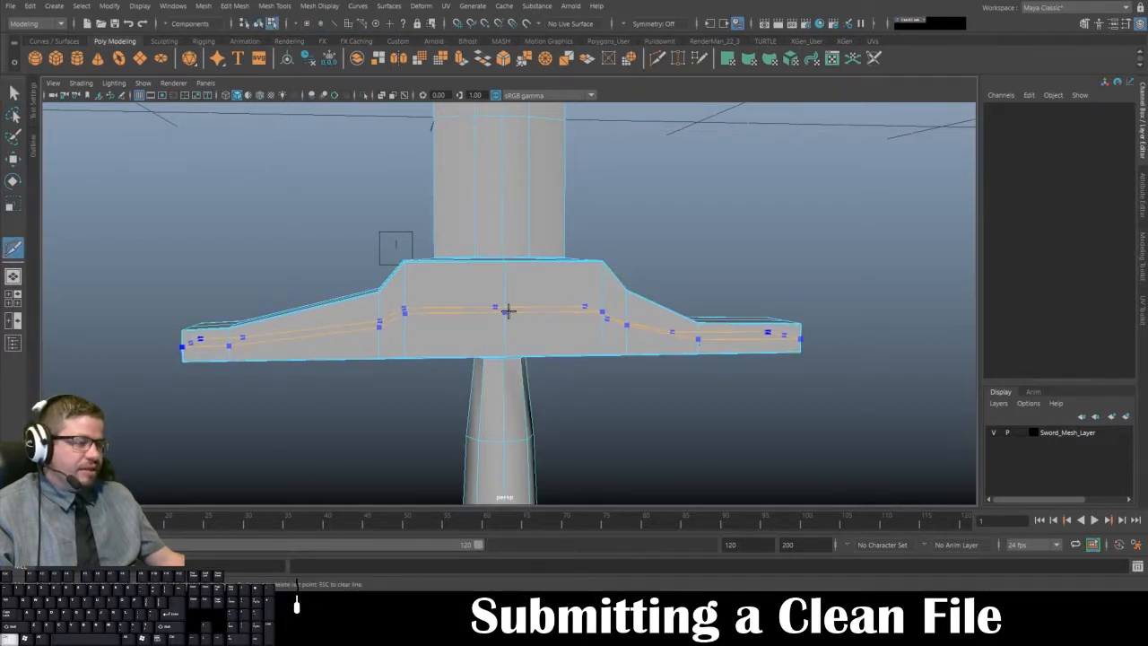
key("Escape")
- Preview Multi-Cut edge loops across the crossguard's arm and around the blade's base on its upper face
left_click_drag(513, 318, 698, 344, "alt")
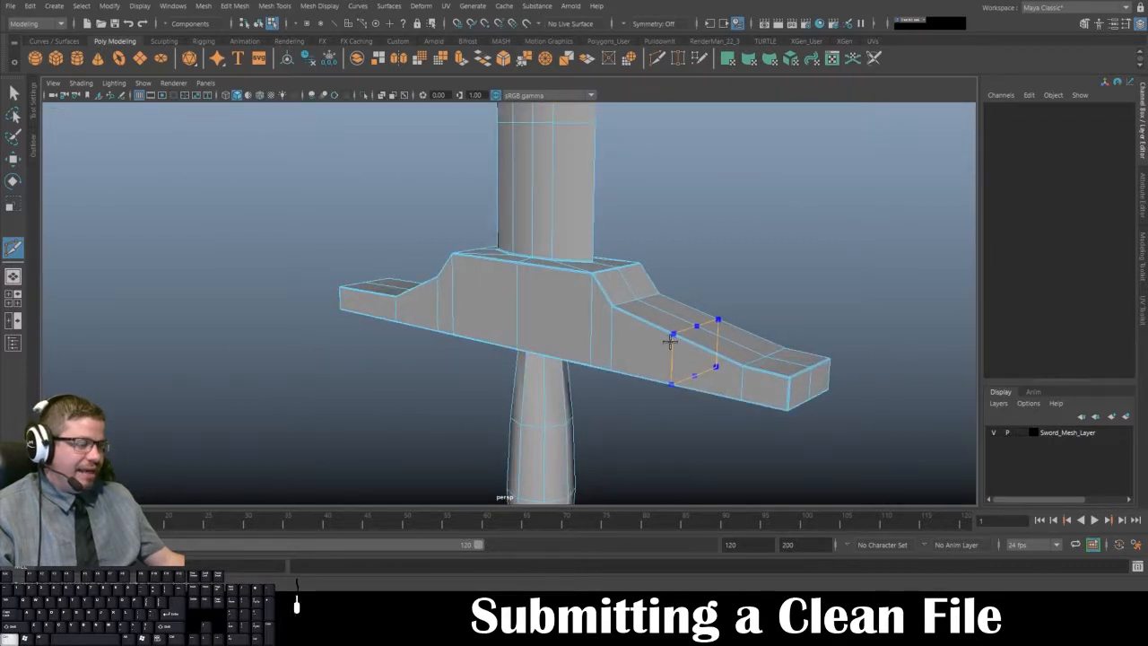
left_click_drag(610, 364, 397, 362, "alt")
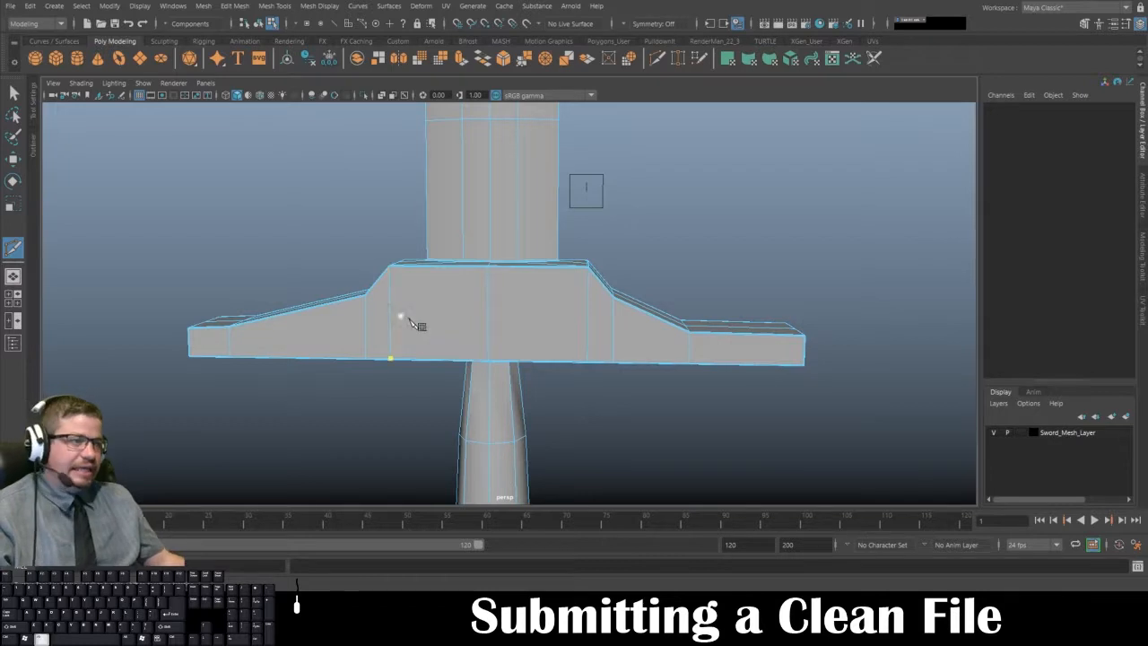
left_click_drag(422, 325, 502, 365, "alt")
right_click_drag(422, 356, 489, 400, "alt")
left_click(465, 342)
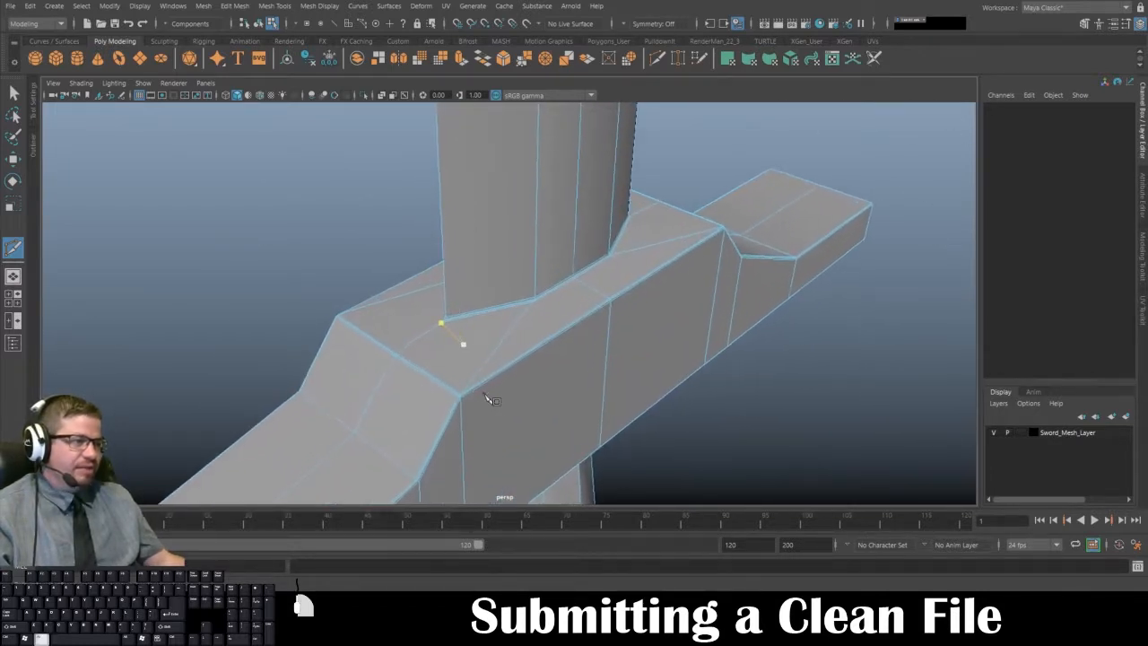
left_click_drag(437, 375, 485, 387, "alt")
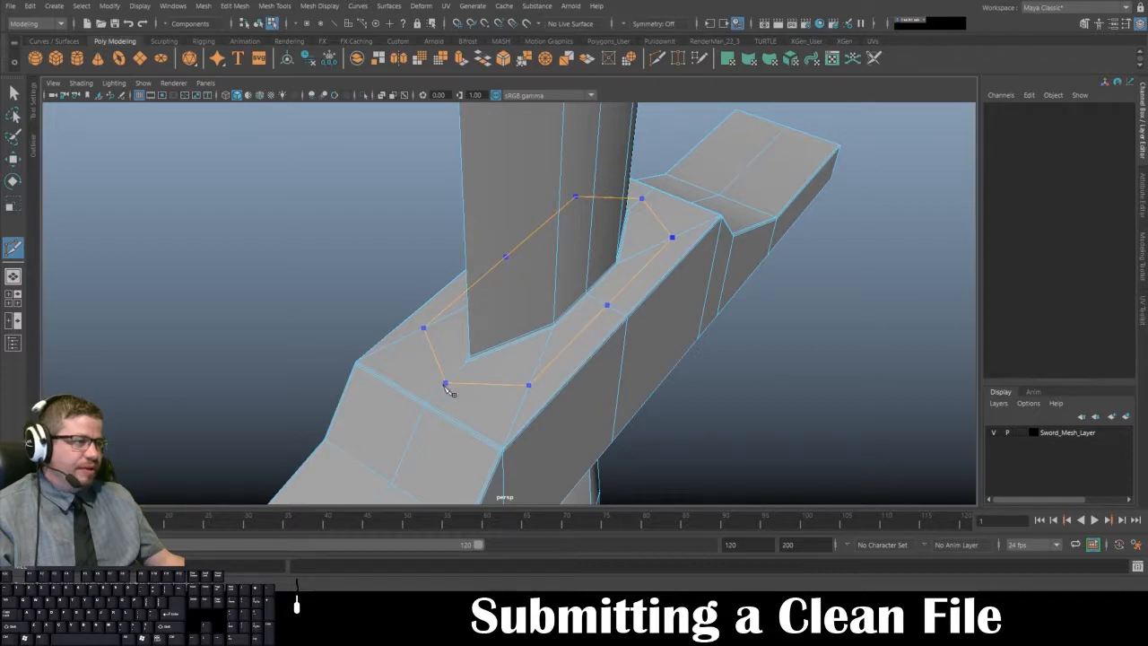
left_click_drag(446, 389, 323, 379, "alt")
left_click_drag(446, 362, 459, 331, "alt")
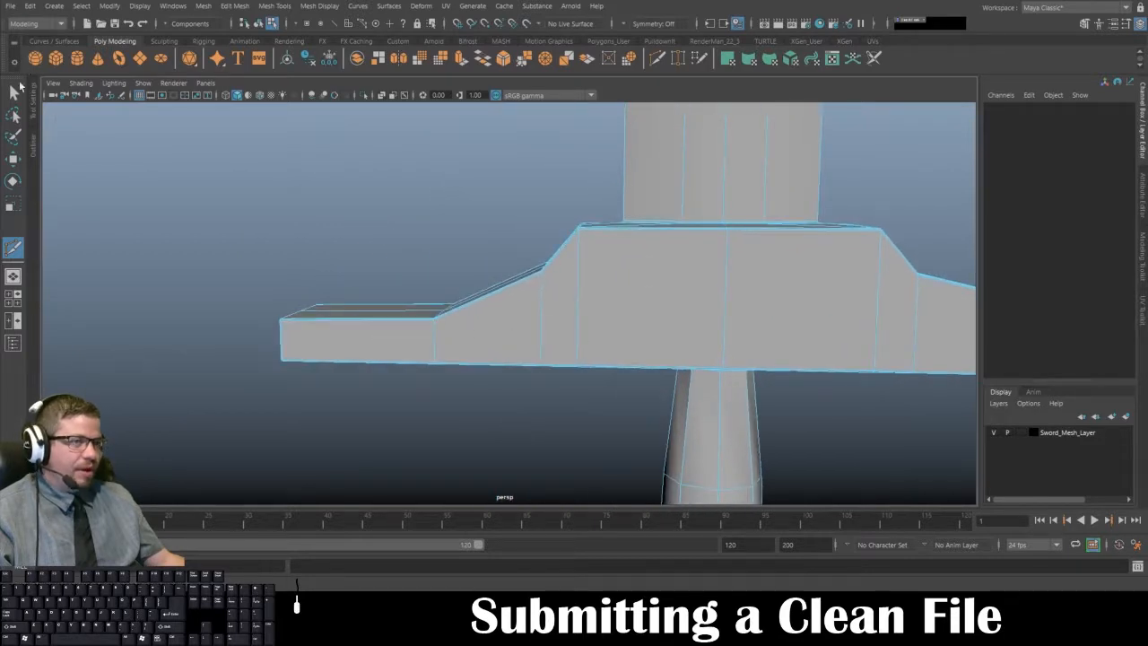
- Try Multi-Cut points and edge loops across the flat end section of one crossguard arm, leaving the cuts unapplied
left_click(14, 90)
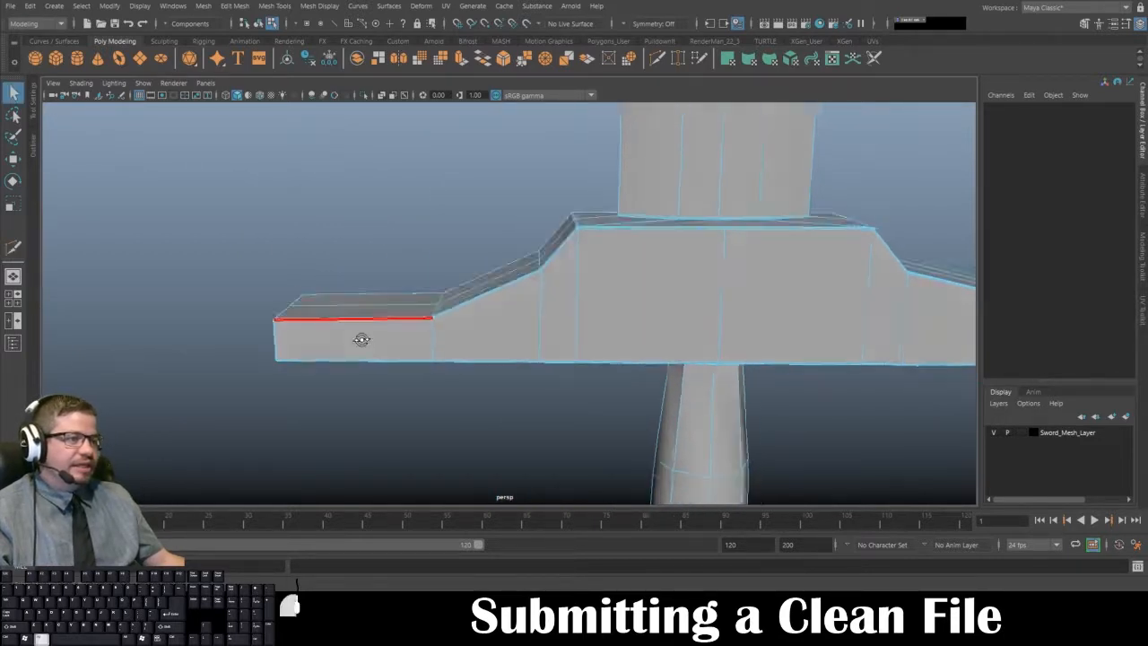
left_click_drag(358, 335, 615, 97, "alt")
right_click_drag(366, 385, 380, 393, "alt")
middle_click_drag(381, 359, 487, 313, "alt")
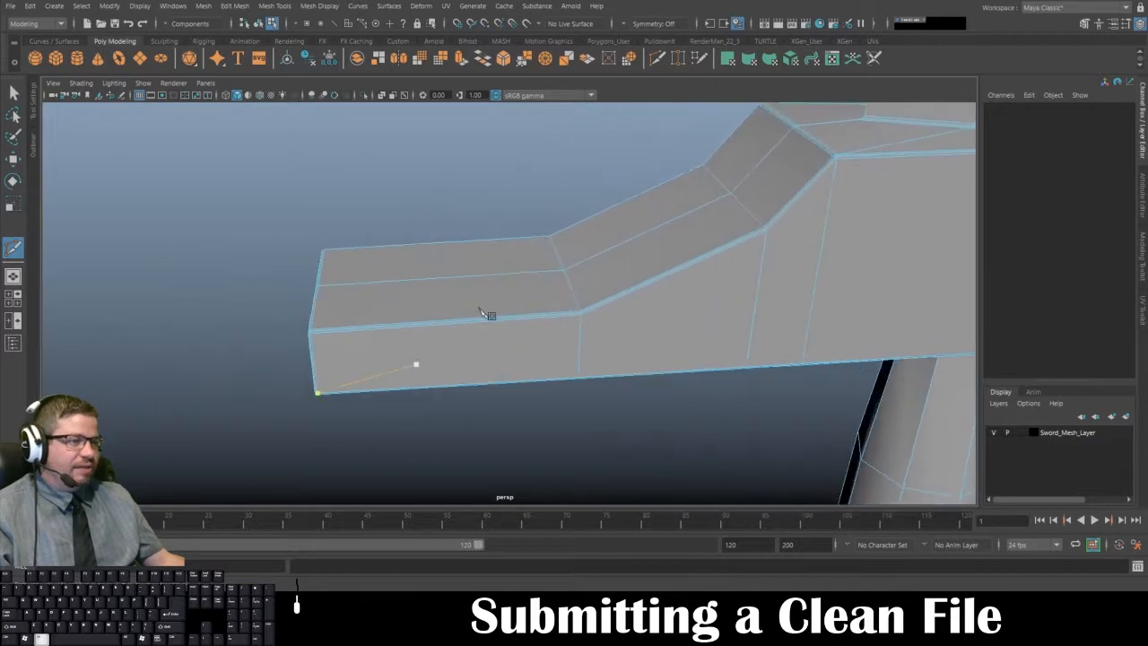
right_click_drag(487, 313, 502, 376, "alt")
left_click(452, 347)
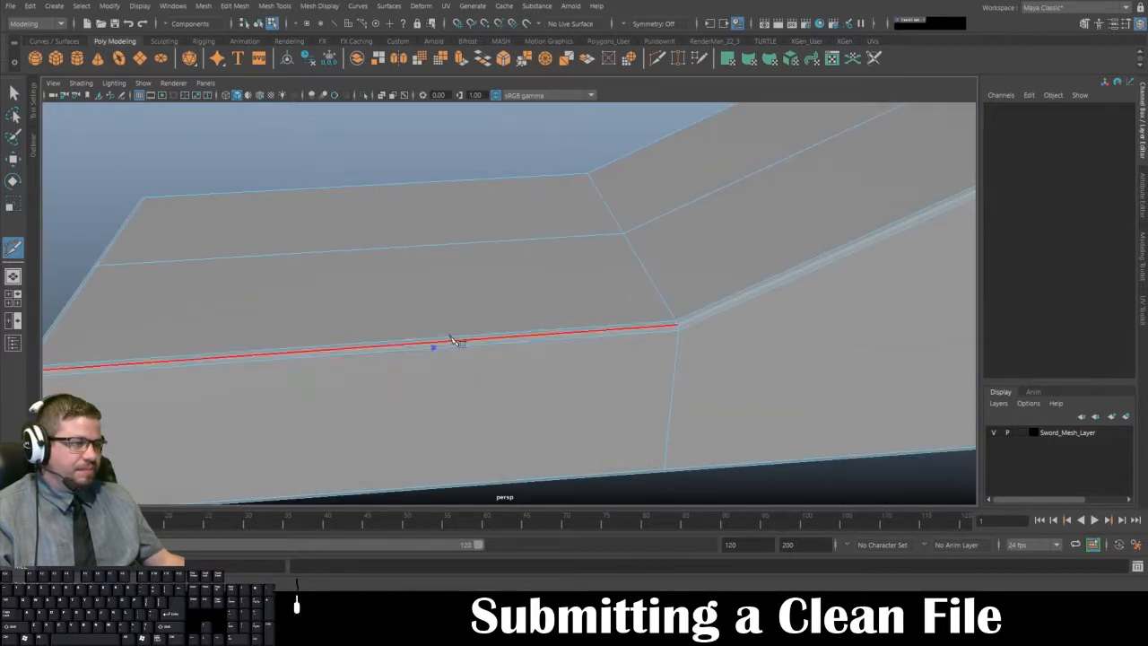
left_click(434, 346)
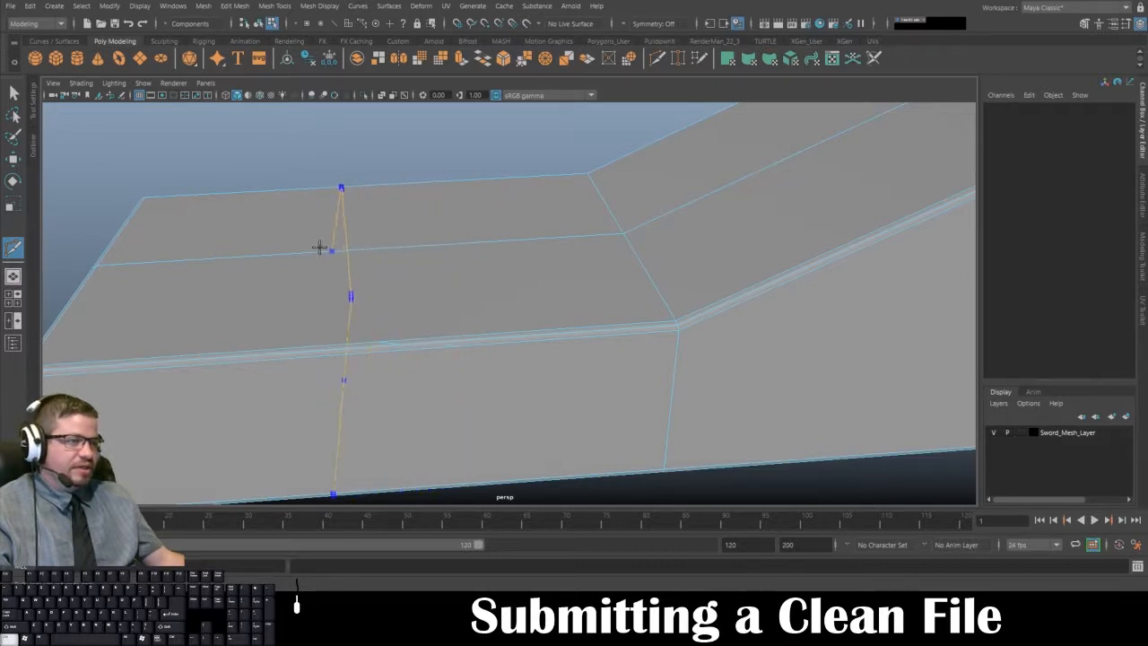
left_click_drag(459, 249, 412, 291, "alt")
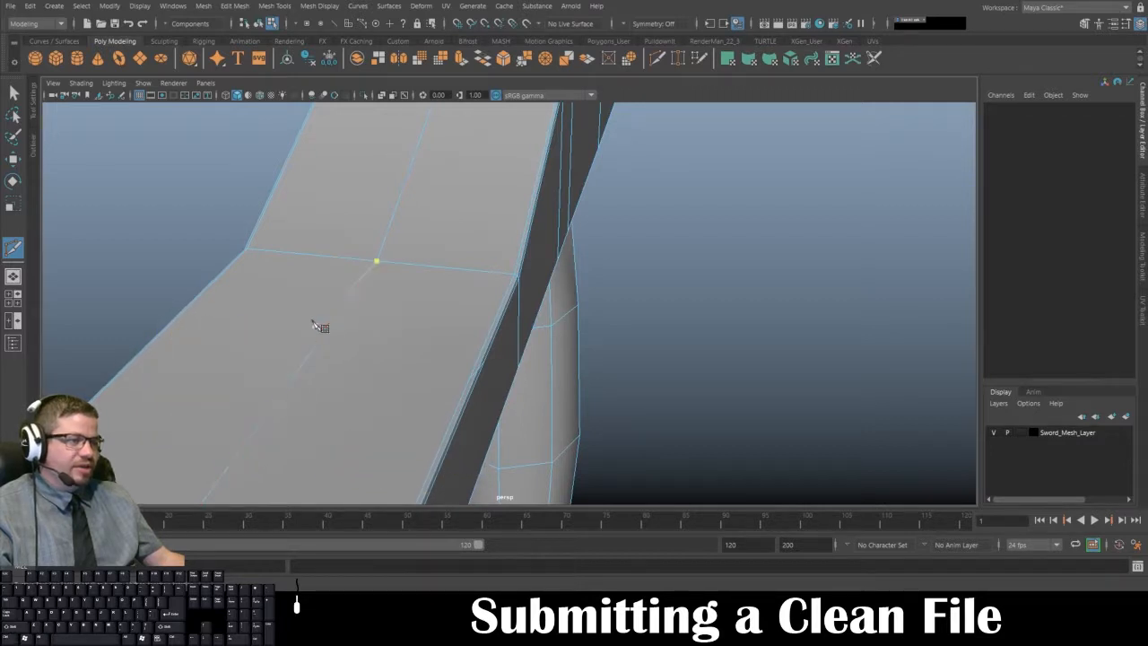
left_click_drag(455, 376, 428, 368, "alt")
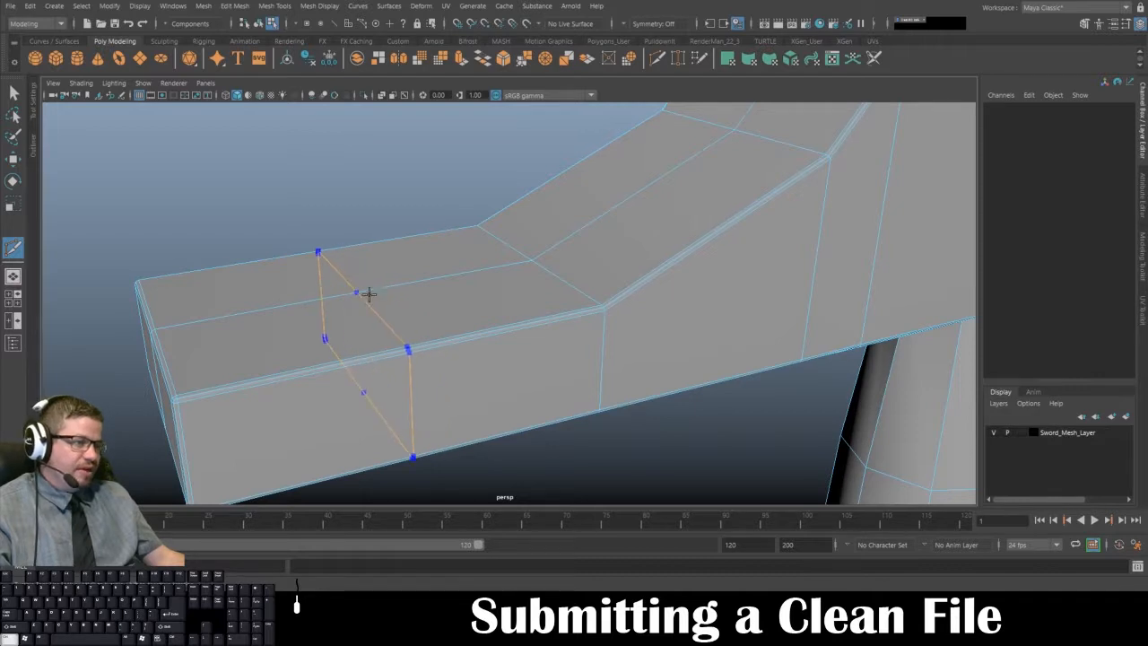
scroll(359, 259, "down", 5)
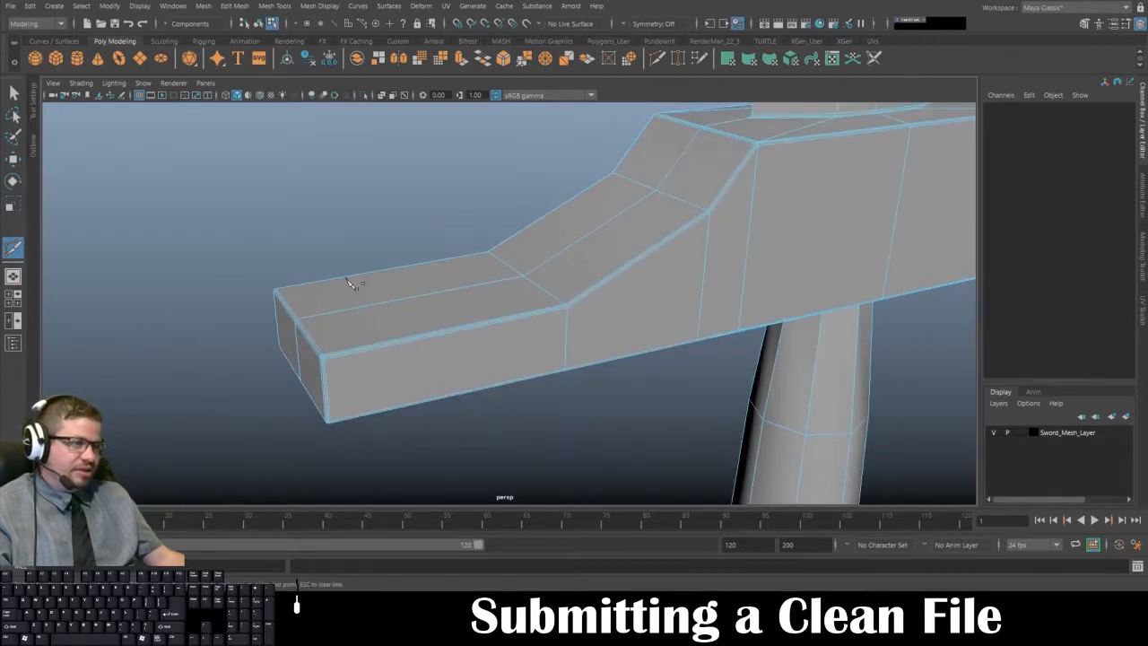
right_click_drag(392, 293, 302, 182, "alt")
left_click_drag(503, 299, 464, 290, "alt")
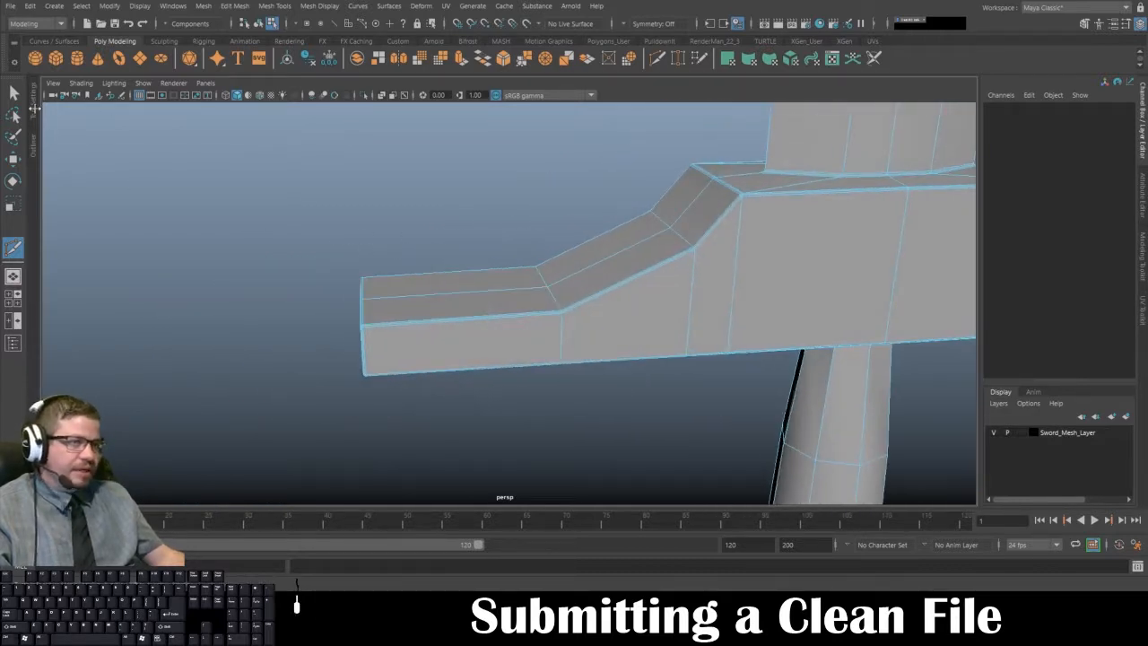
- Switch to face selection and select the run of faces on the crossguard's underside around the grip
left_click(13, 95)
left_click_drag(404, 386, 505, 289, "alt")
right_click_drag(505, 289, 507, 318)
right_click_drag(487, 309, 518, 392, "alt")
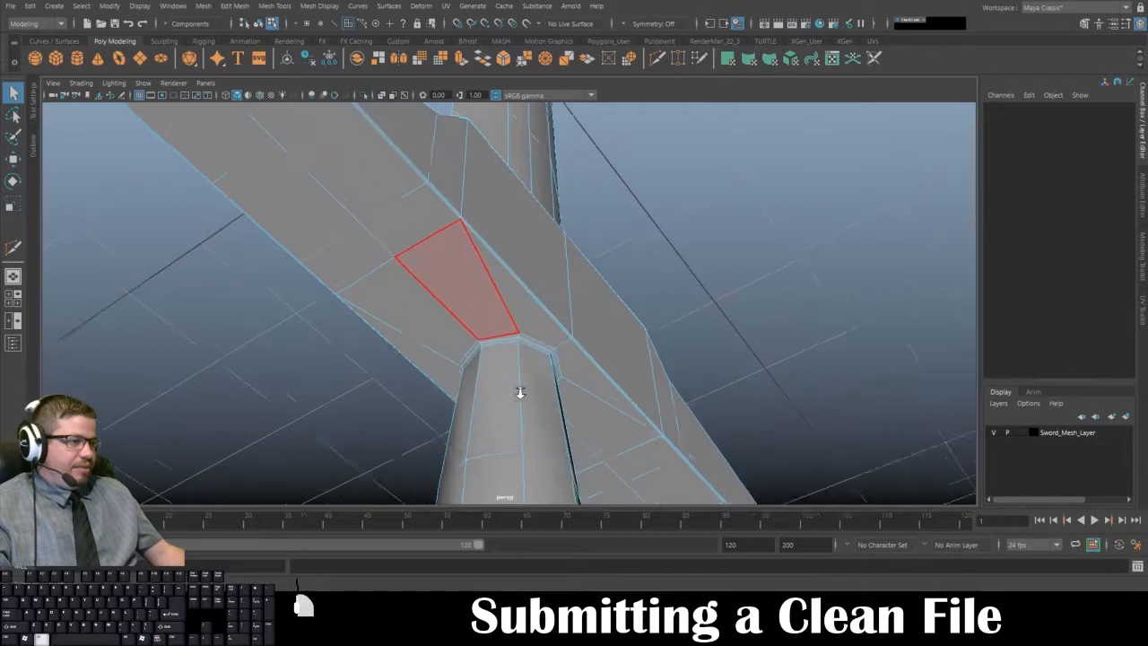
left_click_drag(439, 376, 554, 356, "alt")
right_click_drag(394, 332, 439, 341, "alt")
left_click(472, 276)
left_click_drag(472, 276, 410, 286, "alt")
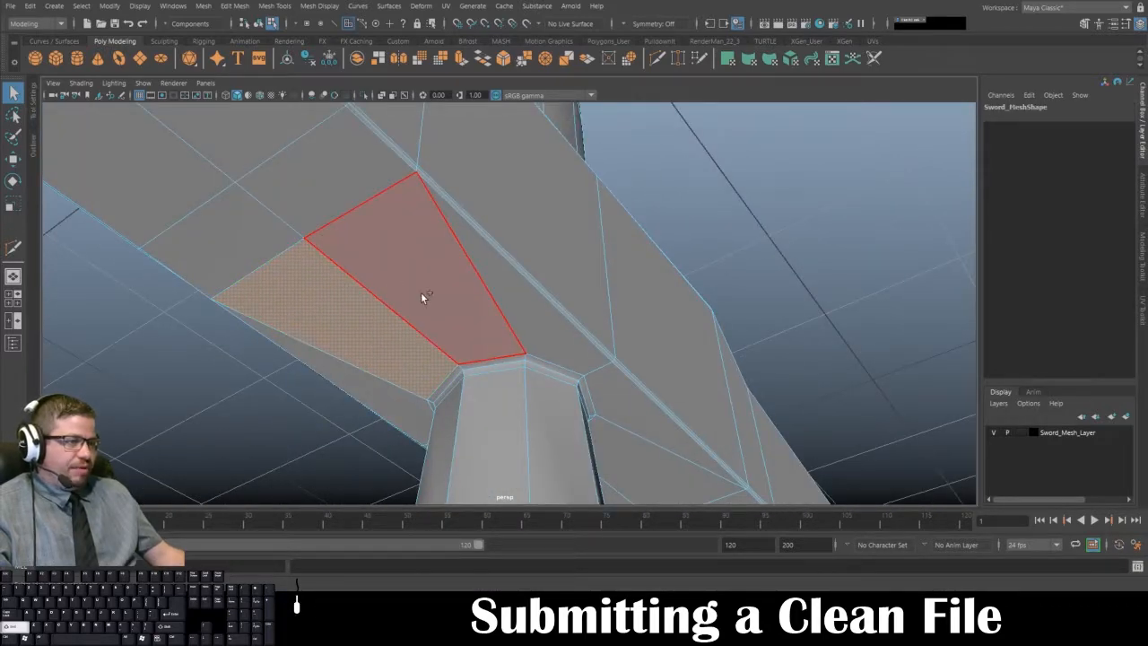
right_click_drag(432, 280, 440, 309, "alt")
double_click(440, 309, "shift")
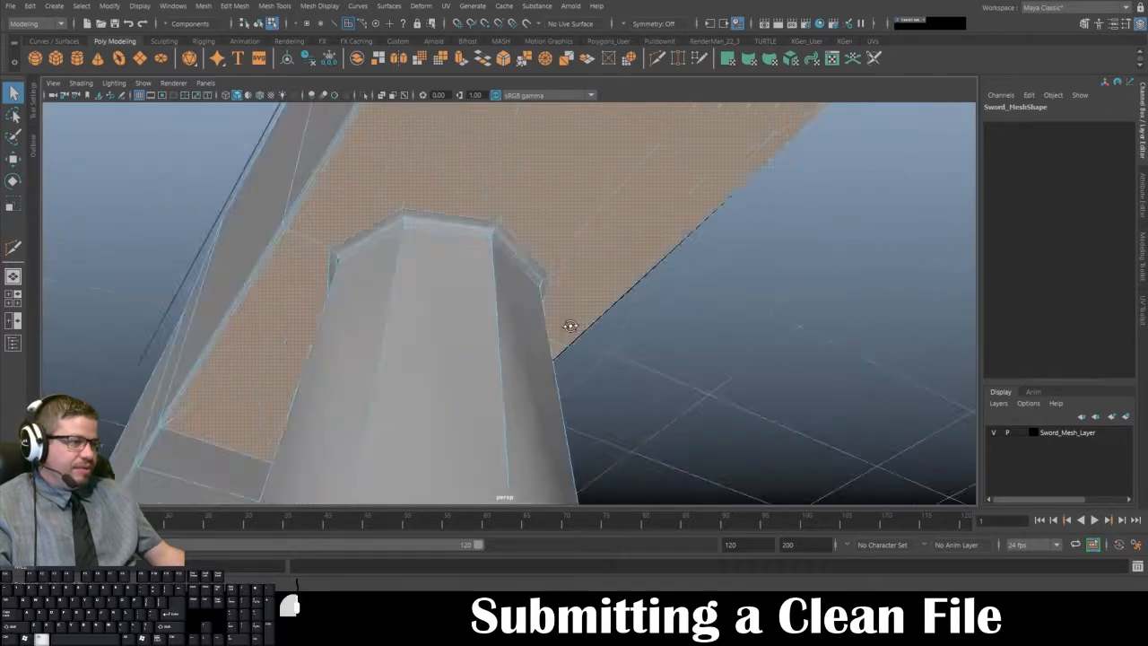
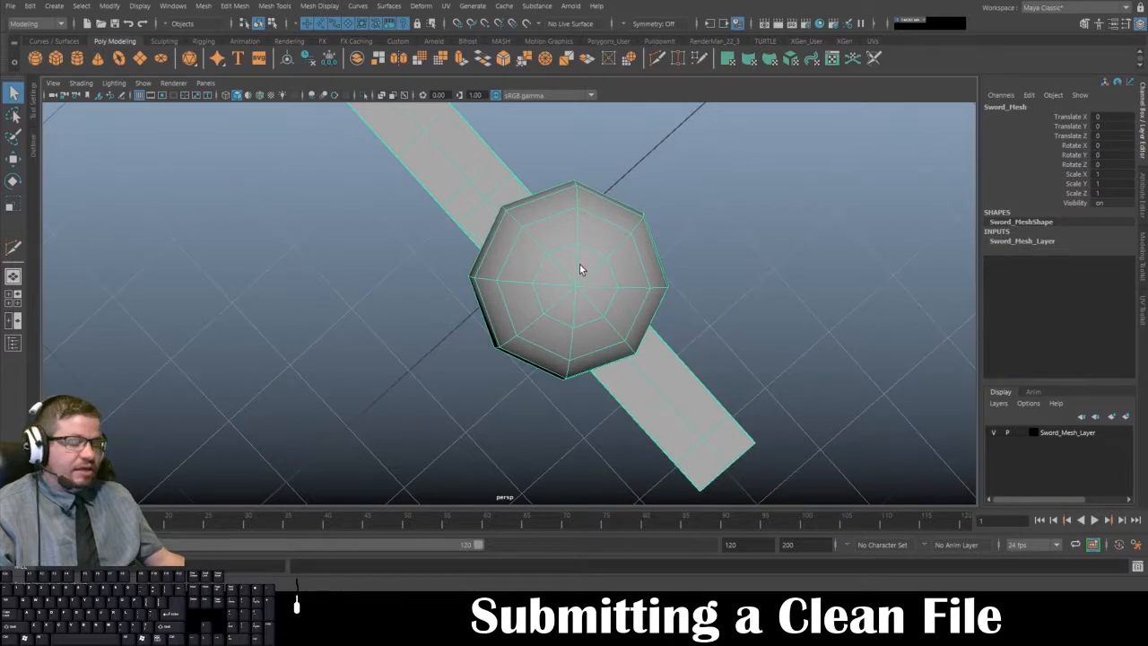
- Select edges radiating from the centre of the pommel's end cap and delete them
left_click_drag(579, 269, 438, 233, "alt")
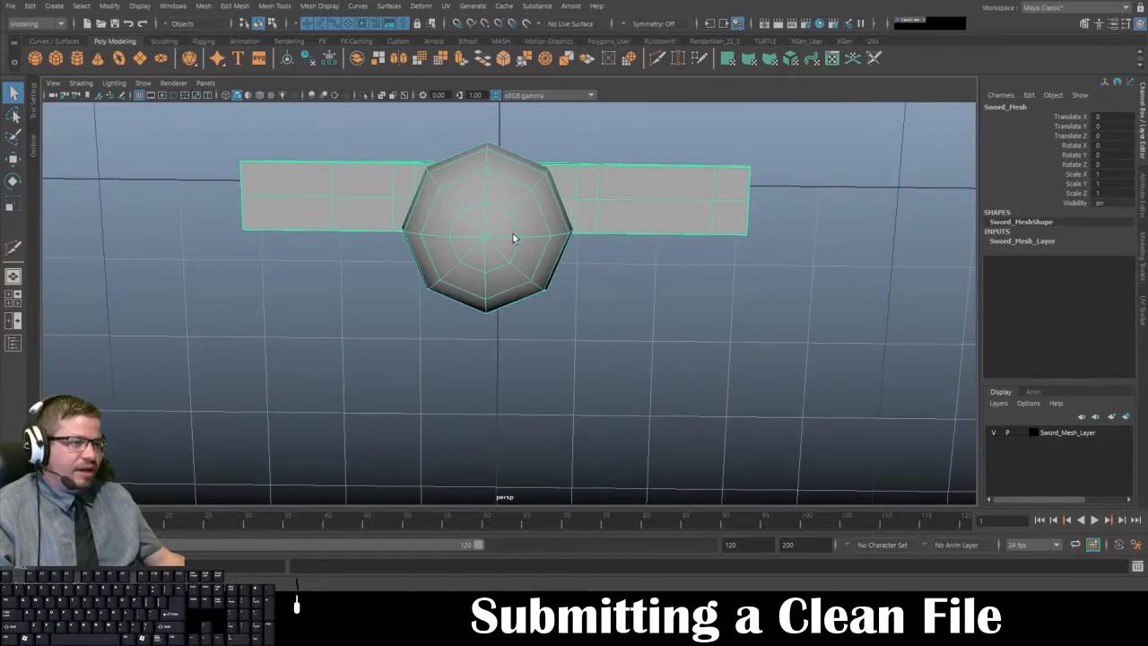
left_click_drag(512, 235, 500, 272, "alt")
left_click_drag(472, 324, 489, 225, "alt")
right_click_drag(434, 222, 461, 207, "alt")
left_click(461, 234)
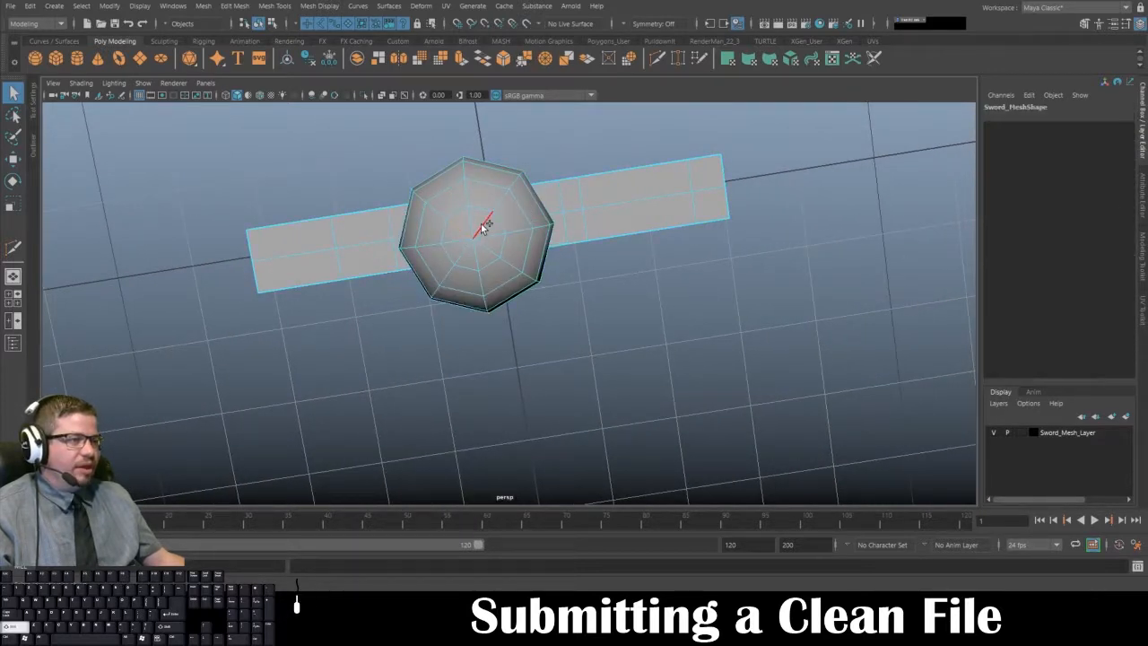
left_click(480, 223, "shift")
left_click(489, 242, "shift")
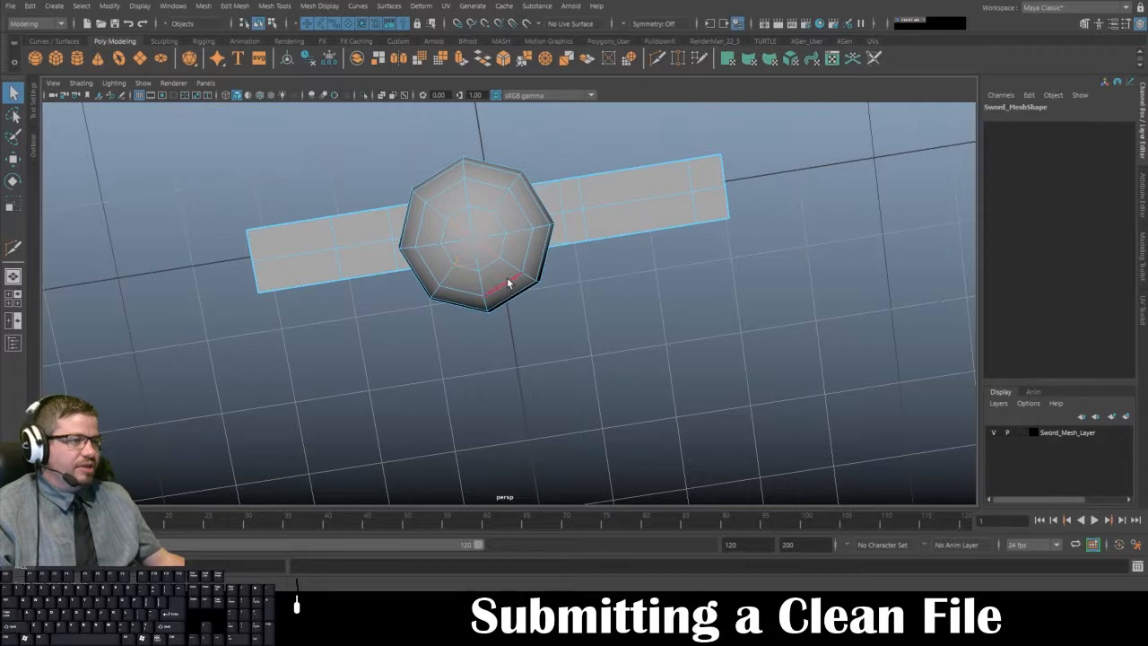
left_click_drag(508, 280, 514, 280, "alt")
key("Delete")
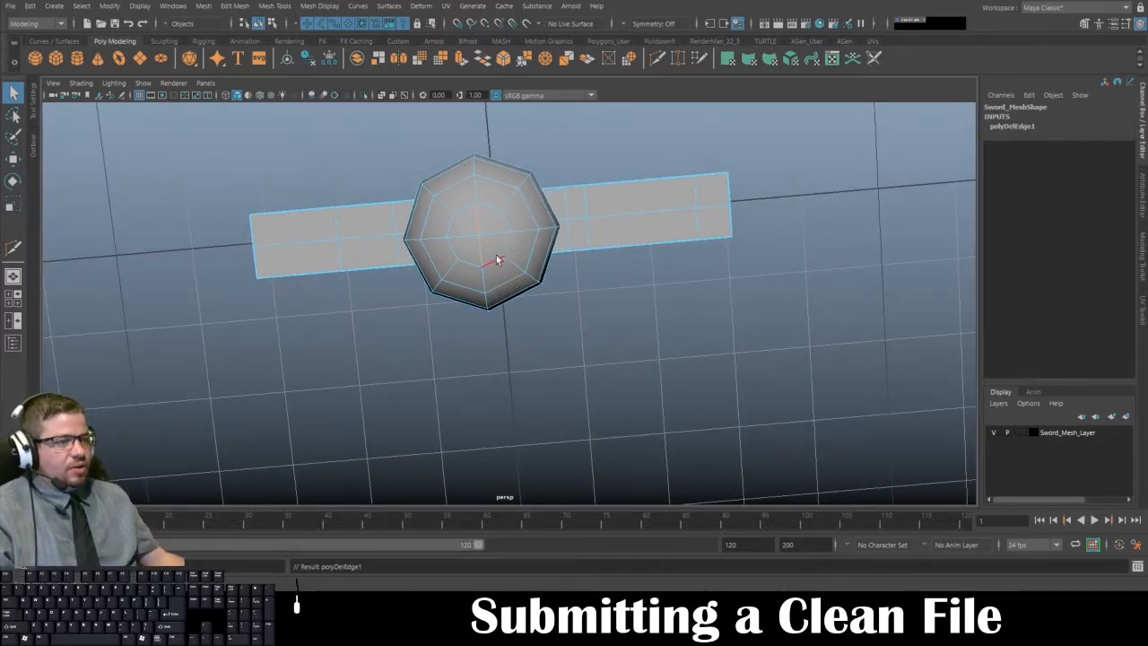
- Switch to face selection, select the lengthwise face loops running through the pommel and grip, and isolate them in the viewport
left_click_drag(492, 235, 482, 280, "alt")
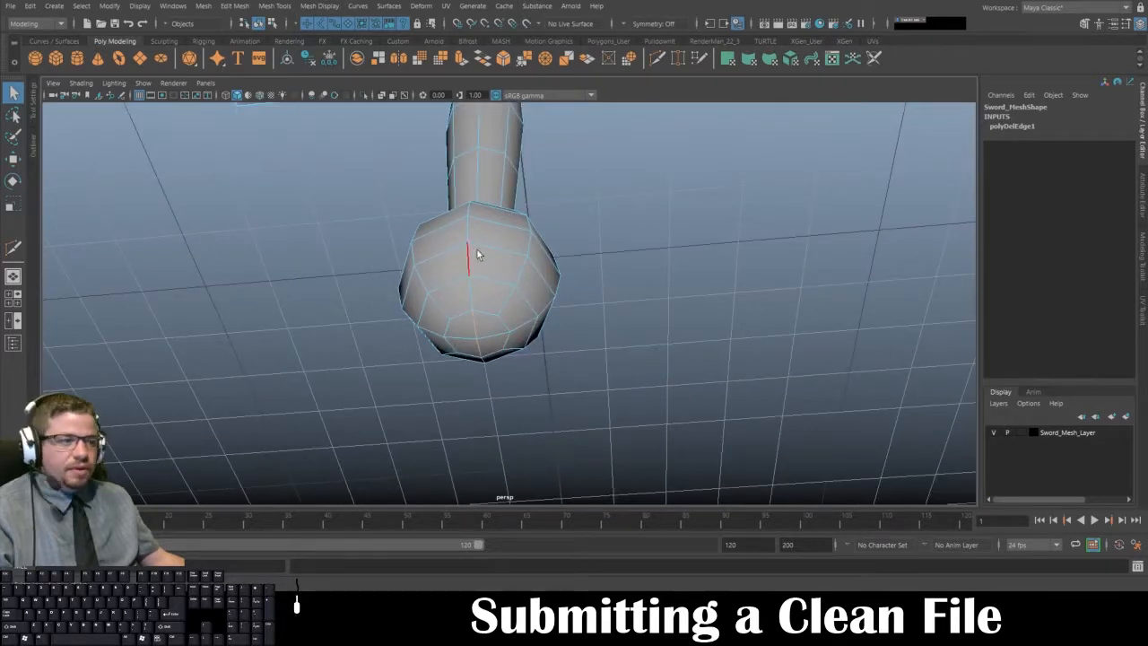
right_click_drag(506, 145, 507, 180)
left_click_drag(530, 252, 380, 333, "alt")
left_click(485, 288)
double_click(474, 309, "shift")
double_click(488, 300, "shift")
key("shift+i")
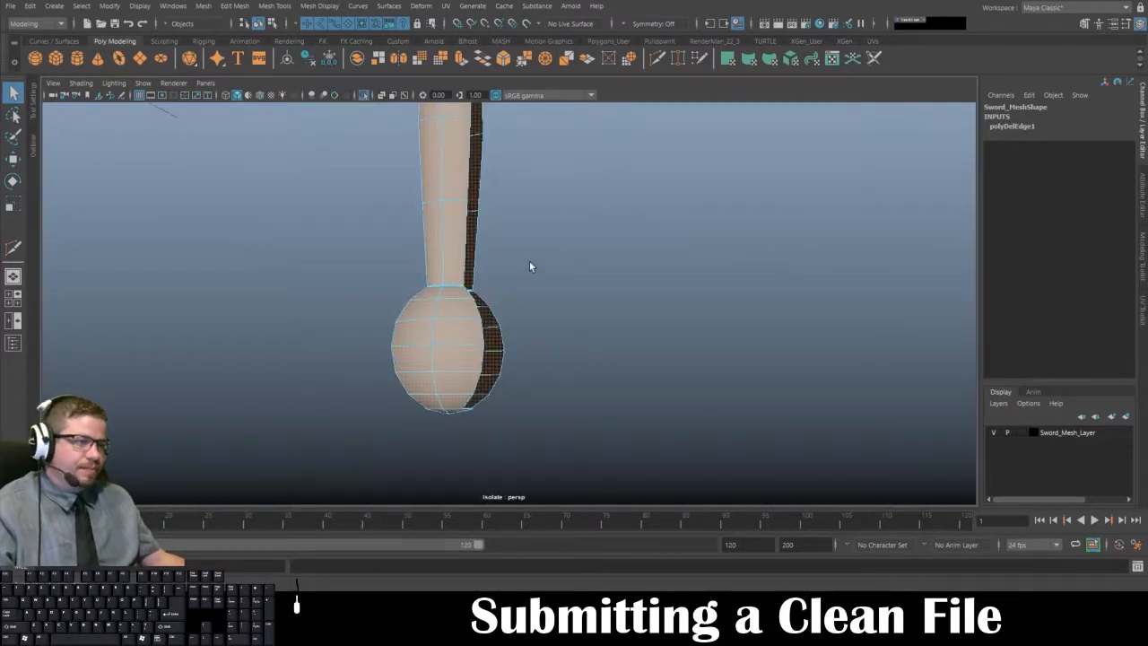
- Examine the isolated face loops on the pommel, grip and crossguard, return to object selection and end the isolation
left_click(530, 260)
left_click_drag(529, 260, 580, 330, "alt")
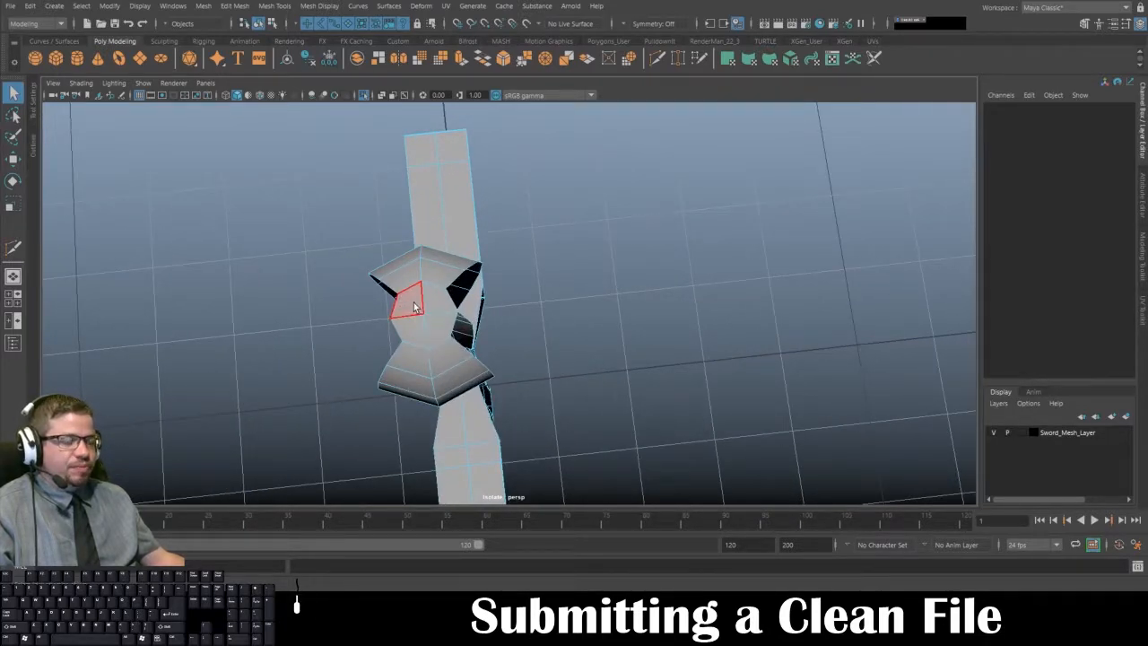
left_click_drag(430, 312, 612, 330, "alt")
left_click_drag(446, 317, 524, 278, "alt")
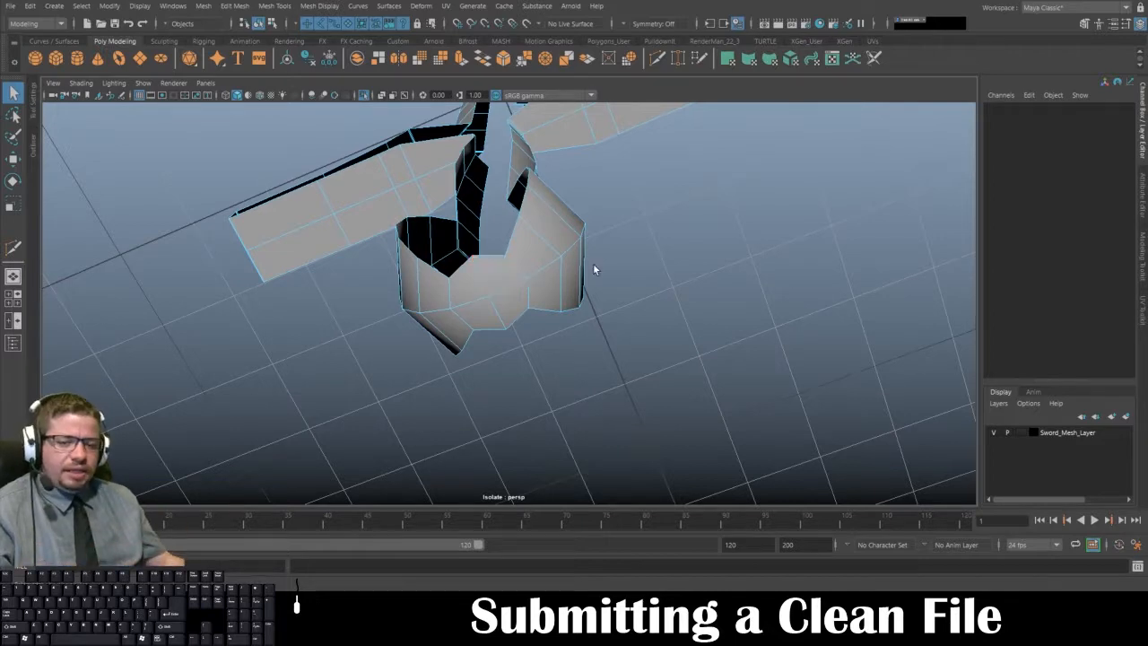
left_click_drag(539, 231, 455, 266, "alt")
right_click_drag(477, 189, 516, 172)
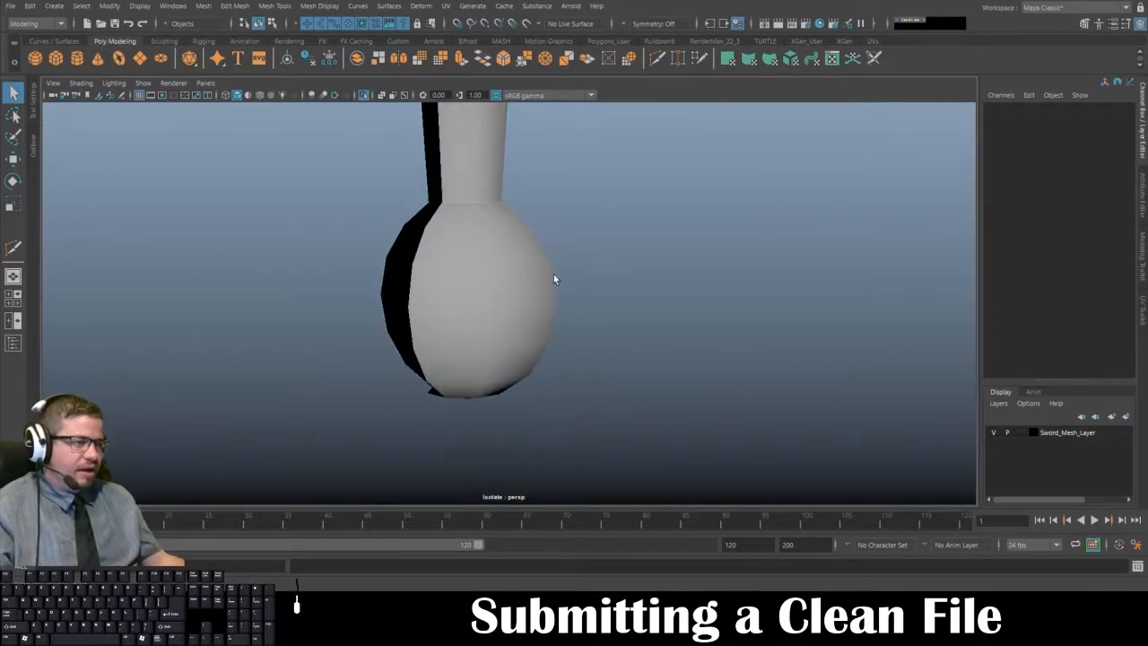
left_click_drag(554, 274, 648, 274, "alt")
key("shift+i")
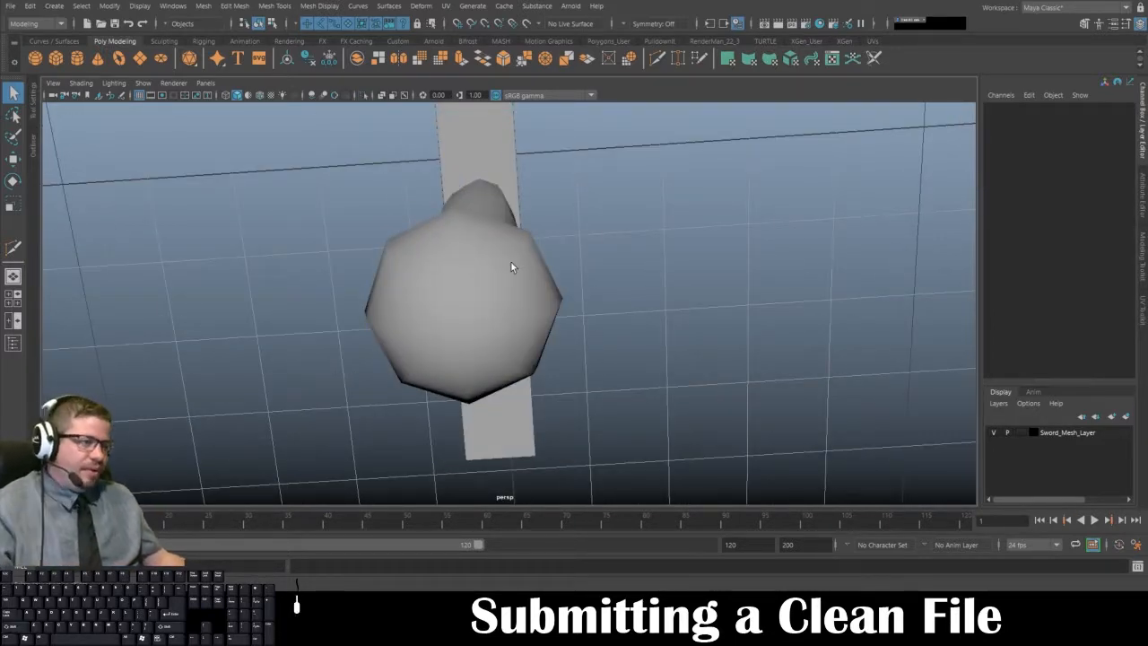
- Undo the face selections, the isolation and the deletion of the edges on the pommel's end cap
left_click(495, 292)
key("ctrl+z")
key("ctrl+z")
key("ctrl+z")
key("ctrl+z")
key("ctrl+z")
key("ctrl+z")
key("ctrl+z")
key("ctrl+z")
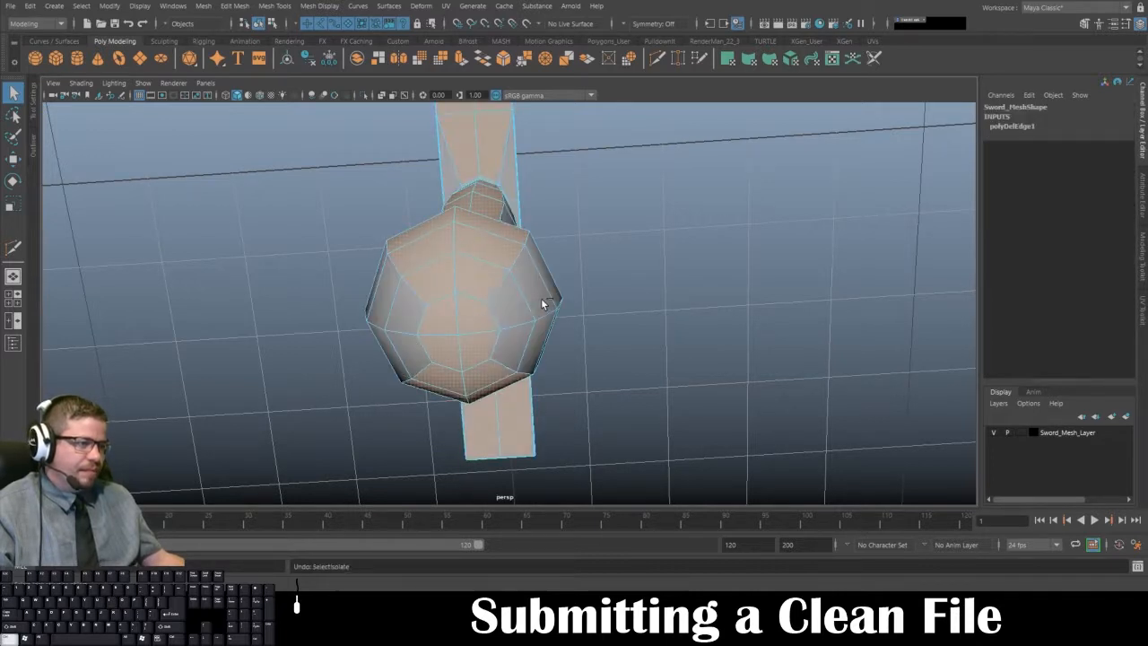
key("ctrl+z")
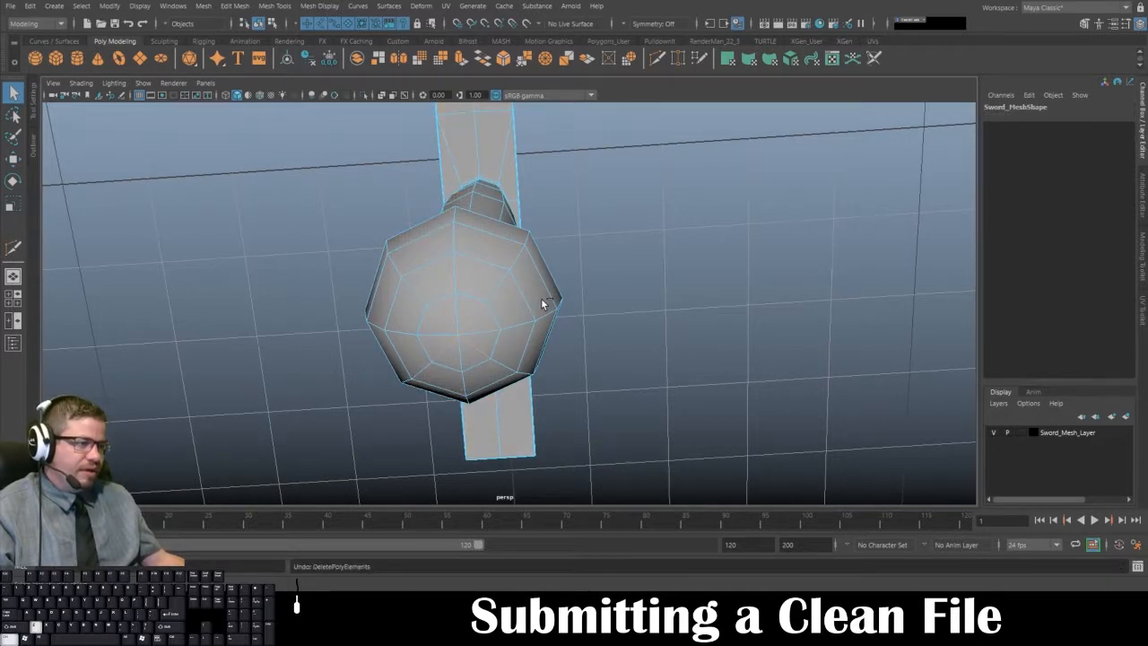
- Return to object selection, deselect the sword and view it upright at full length
right_click_drag(496, 287, 532, 255)
left_click(583, 278)
left_click_drag(583, 280, 487, 333, "alt")
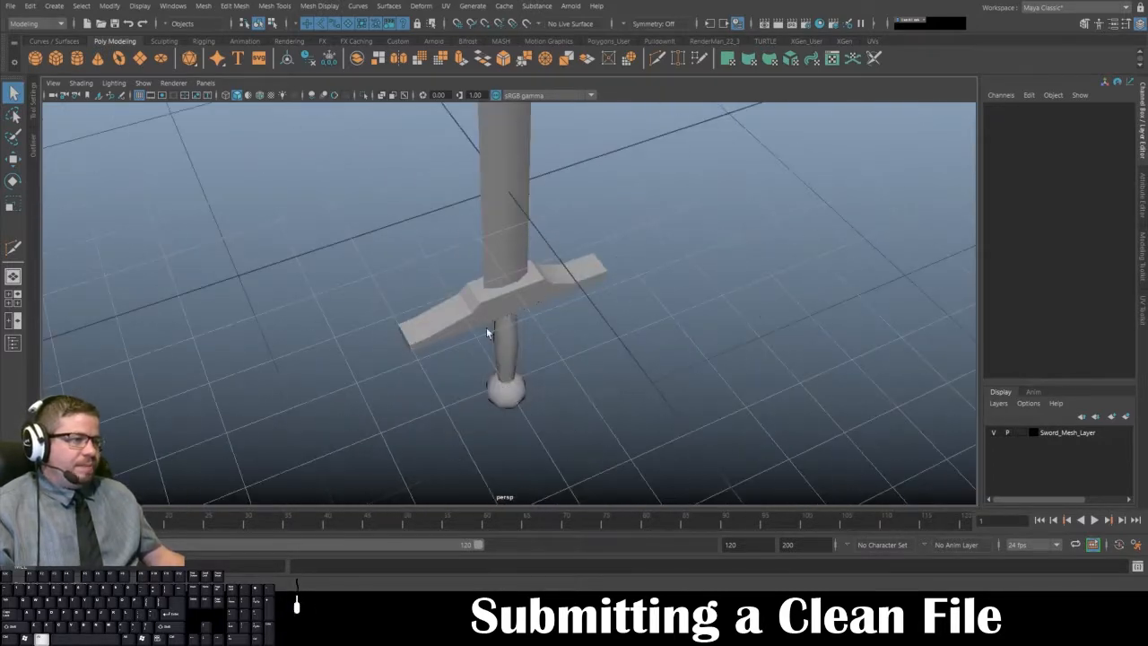
left_click_drag(679, 341, 436, 280, "alt")
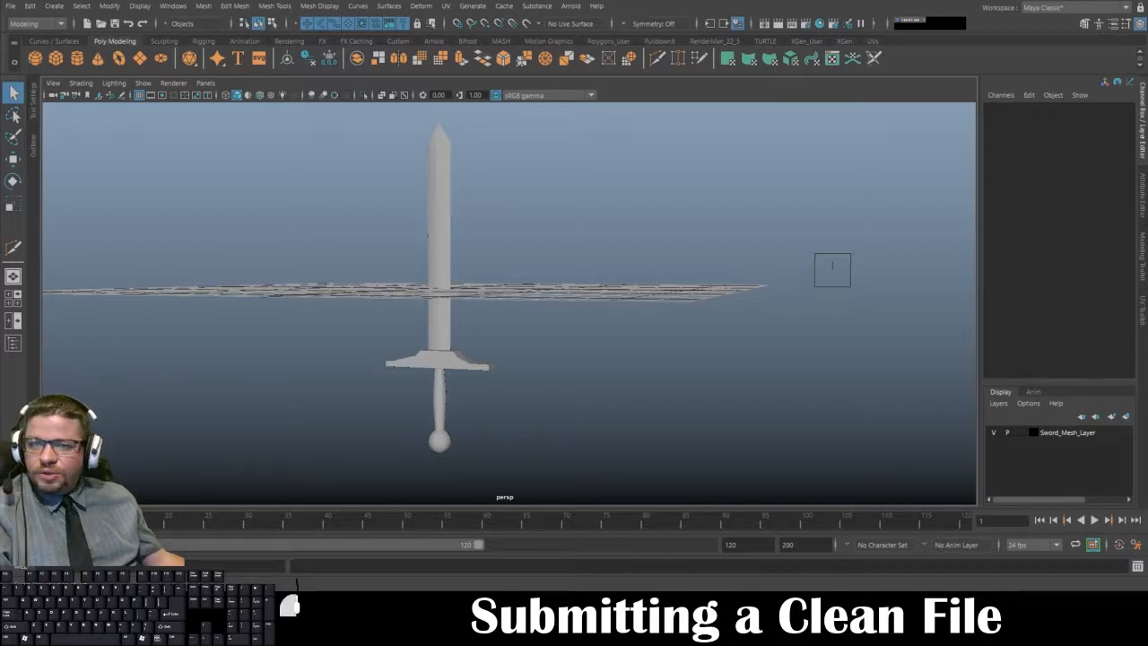
- Switch to the browser, open the Polycount FaceTopology page from the image results and examine its head topology example at 200% zoom
left_click_drag(0, 211, 430, 1)
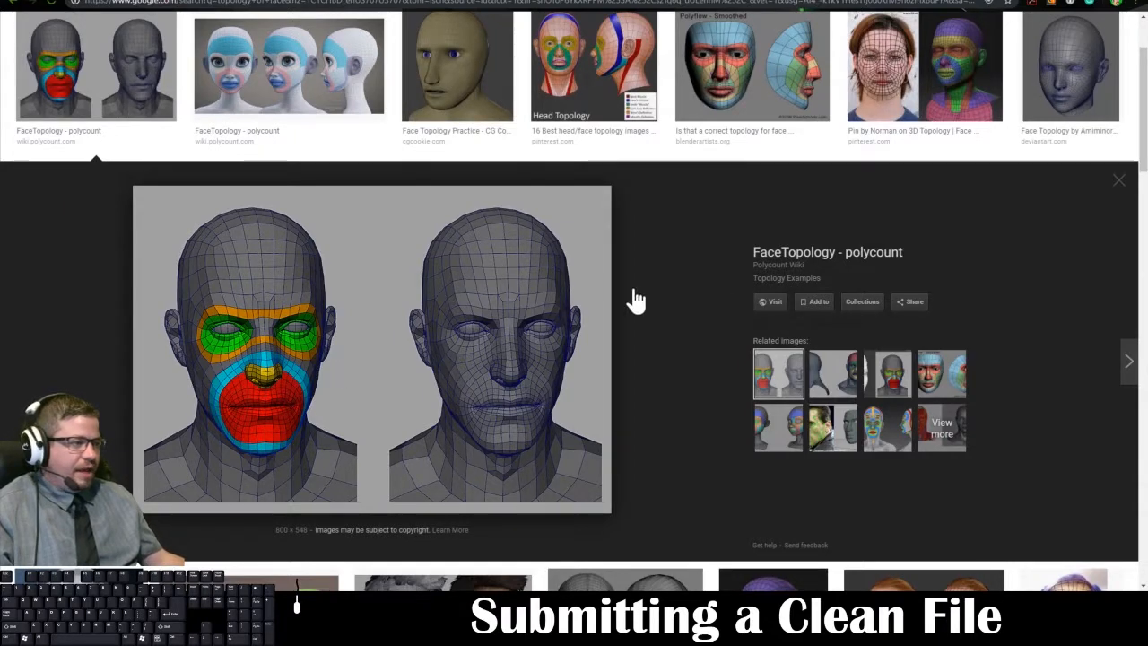
left_click(467, 316)
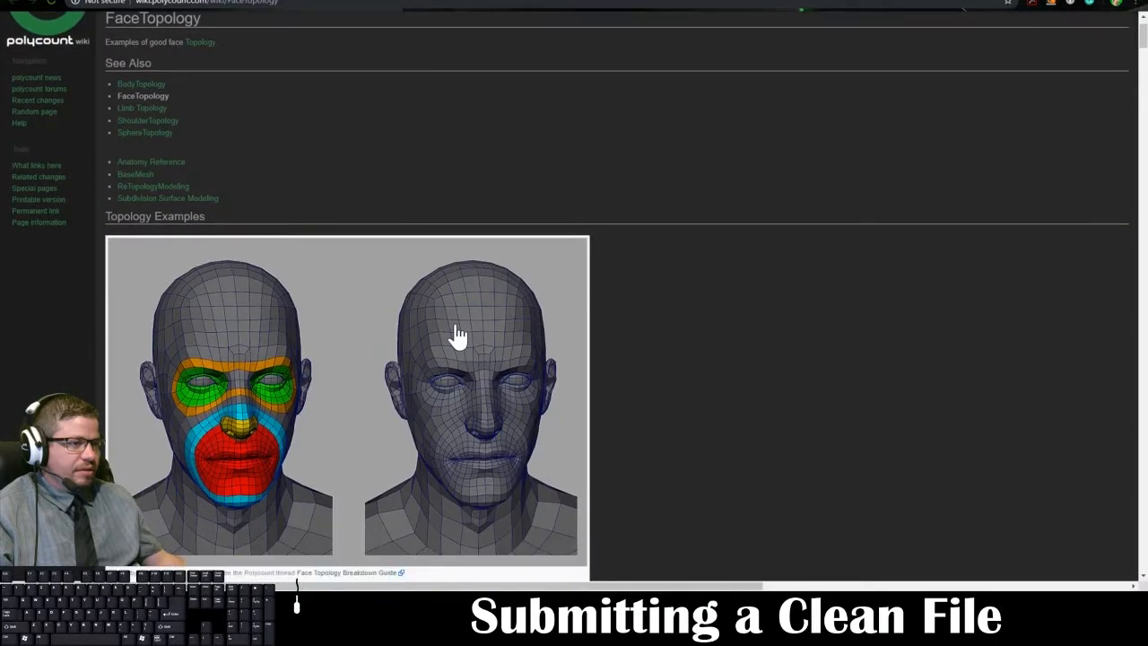
scroll(286, 337, "down", 2)
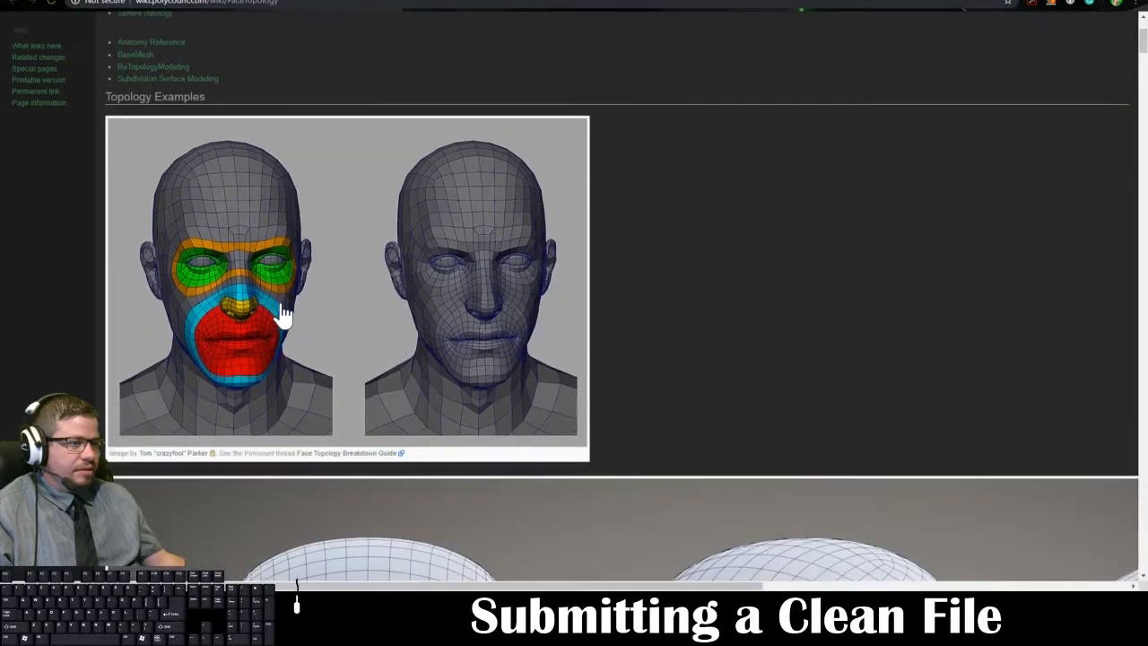
right_click(288, 303)
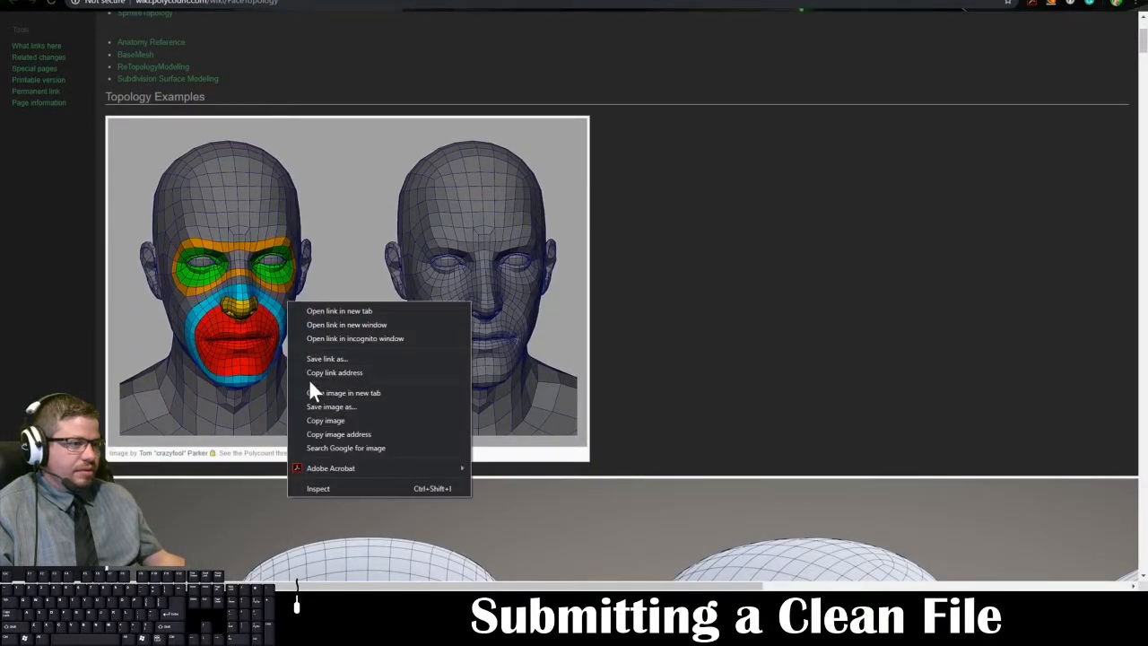
left_click(243, 239)
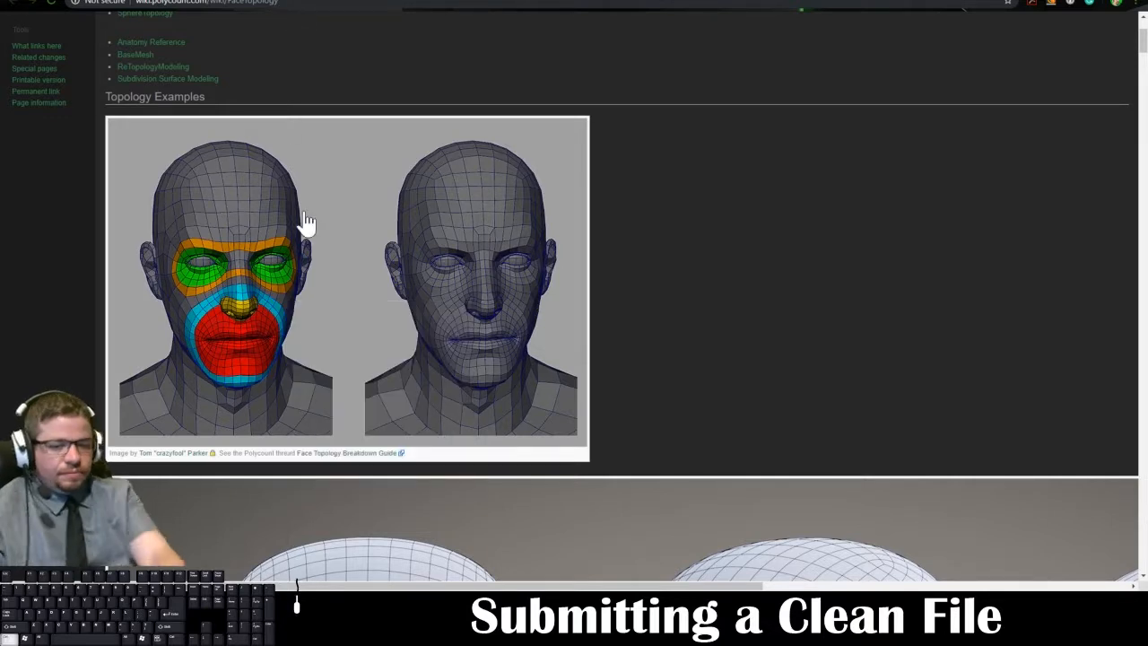
scroll(302, 198, "up", 5, "ctrl")
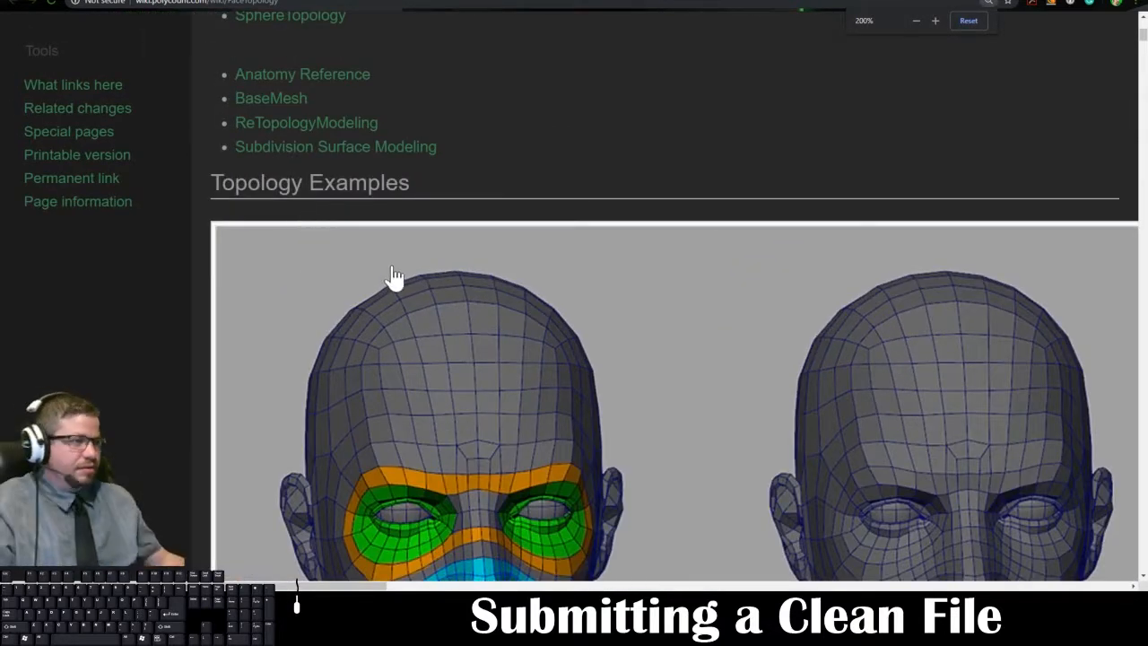
scroll(397, 278, "down", 3)
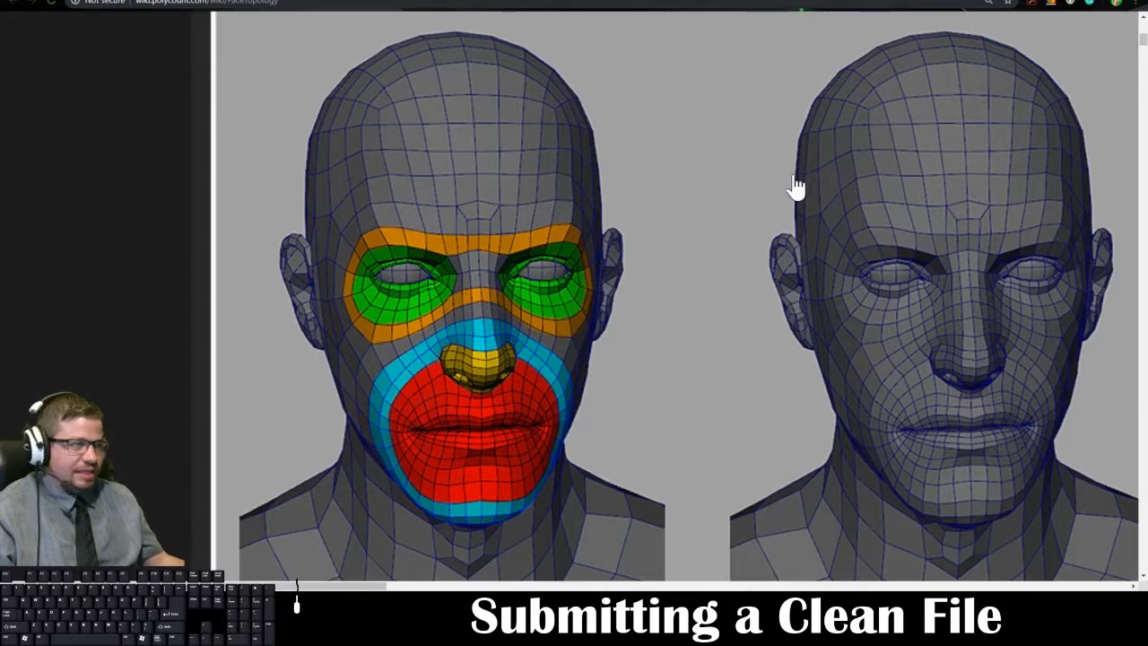
- Switch back to Maya, hide the viewport grid and deselect the sword
left_click(1065, 1)
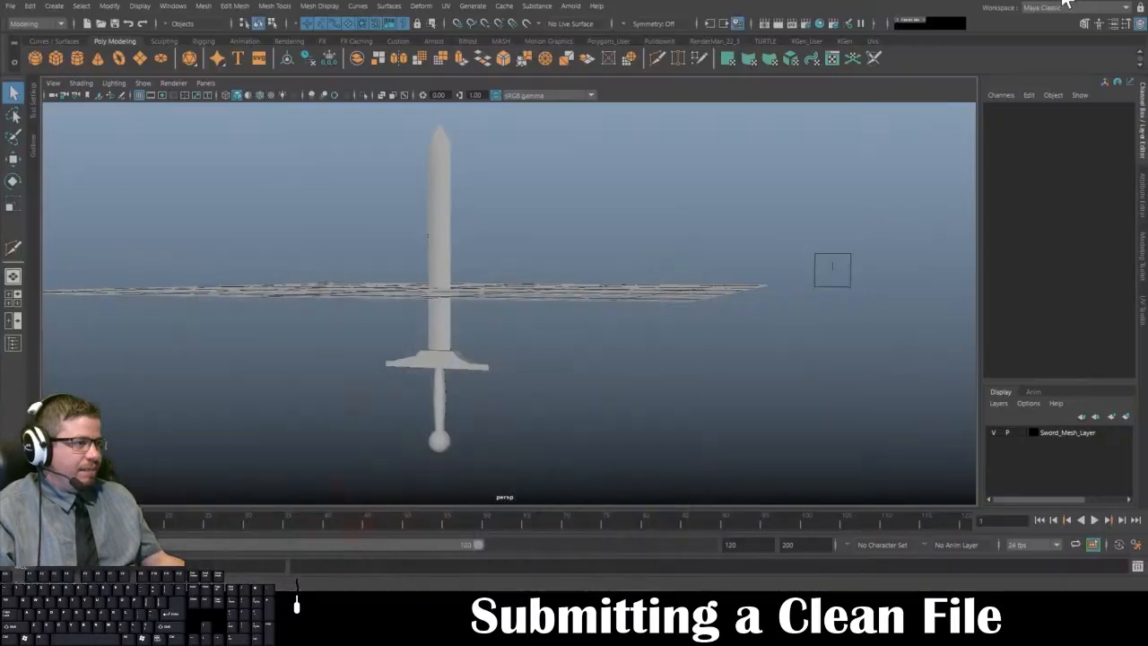
left_click(423, 308)
left_click(132, 7)
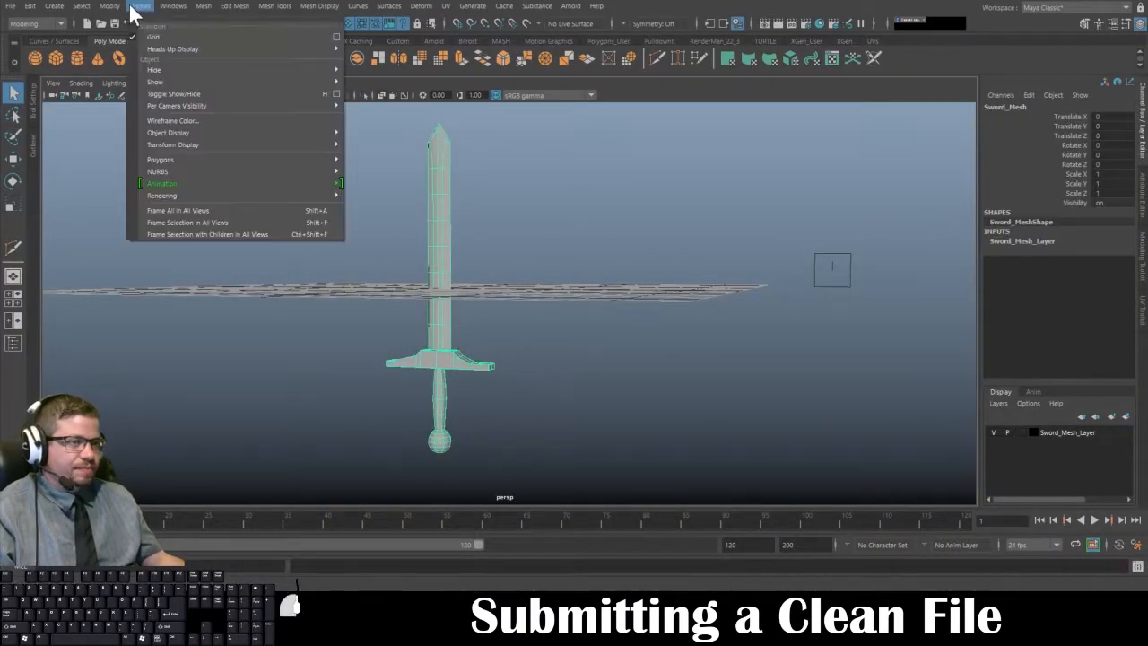
left_click(159, 37)
left_click(259, 226)
left_click_drag(259, 226, 288, 247, "alt")
middle_click_drag(287, 246, 369, 265, "alt")
right_click_drag(369, 264, 458, 363, "alt")
middle_click_drag(457, 364, 469, 423, "alt")
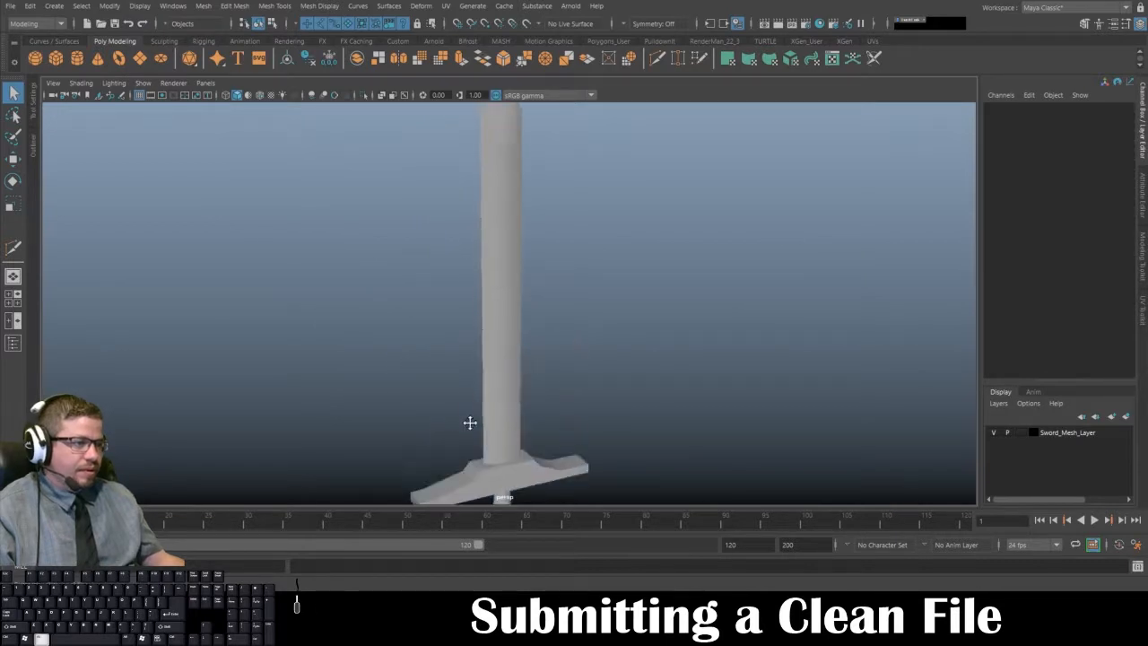
- Select the sword, switch to face selection and select the face loop around the blade just below its tip
middle_click_drag(514, 172, 453, 312, "alt")
right_click_drag(453, 312, 457, 378, "alt")
left_click(457, 379)
middle_click_drag(458, 378, 464, 329, "alt")
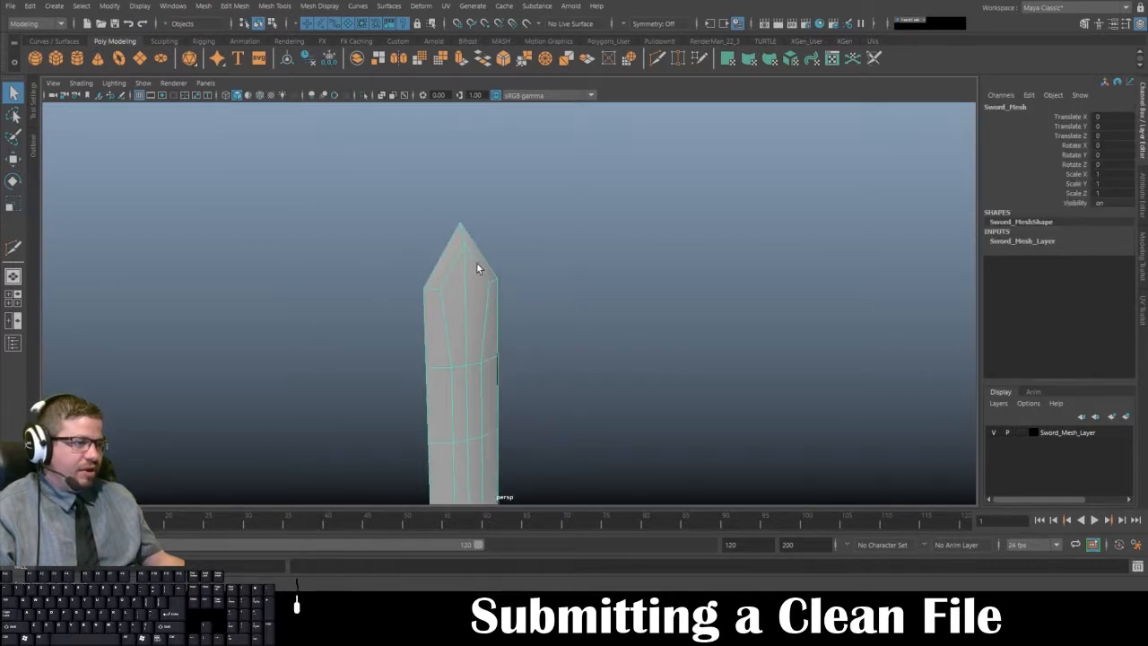
right_click_drag(478, 263, 480, 277)
left_click(473, 312)
double_click(455, 321, "shift")
left_click_drag(456, 321, 651, 316, "alt")
middle_click_drag(650, 315, 475, 310, "alt")
right_click_drag(475, 311, 574, 305, "alt")
left_click(692, 254)
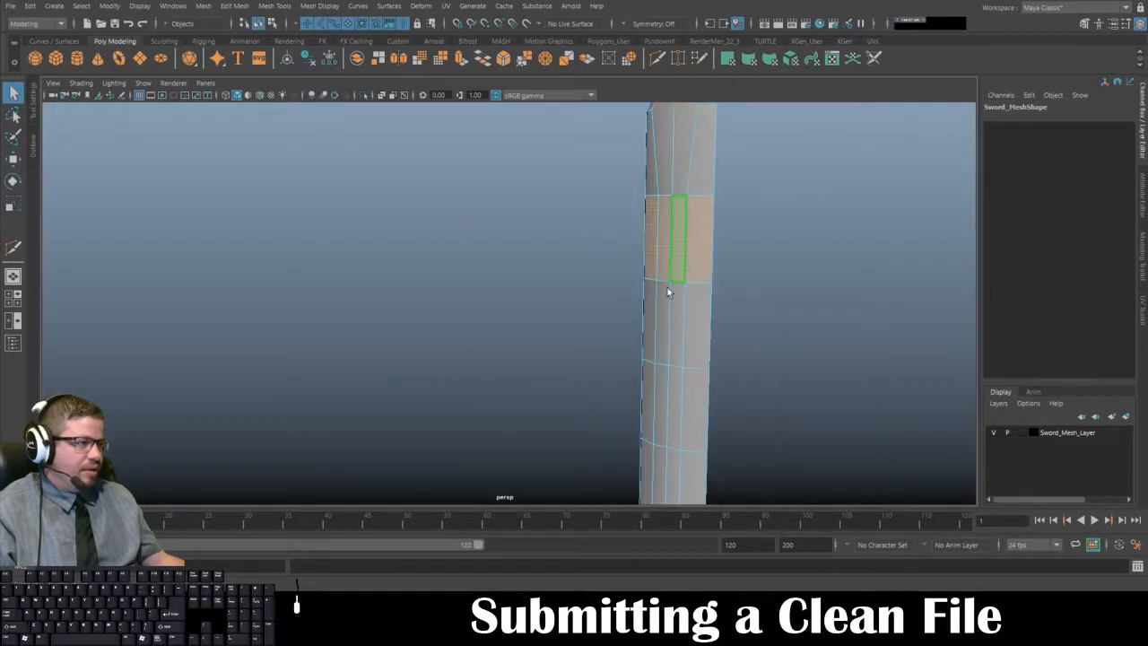
- Select the loop of faces on the crossguard's upper surface that surrounds the blade's base
middle_click_drag(667, 287, 475, 156, "alt")
left_click_drag(474, 162, 487, 264, "alt")
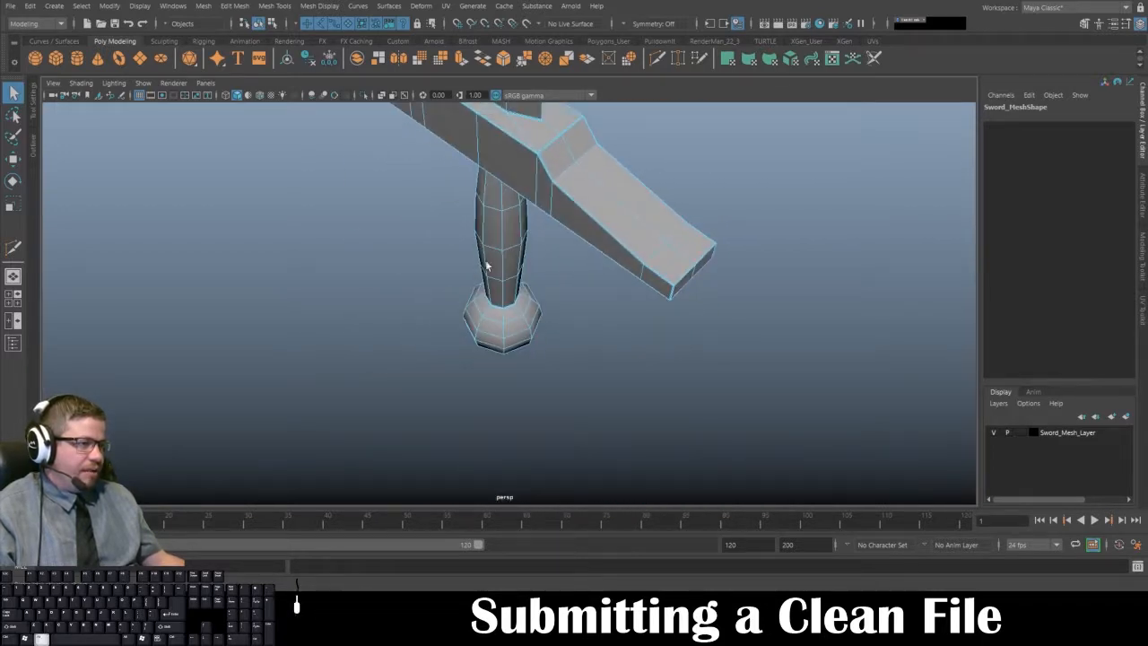
middle_click_drag(487, 264, 488, 355, "alt")
right_click_drag(382, 210, 529, 310, "alt")
middle_click_drag(546, 318, 551, 361, "alt")
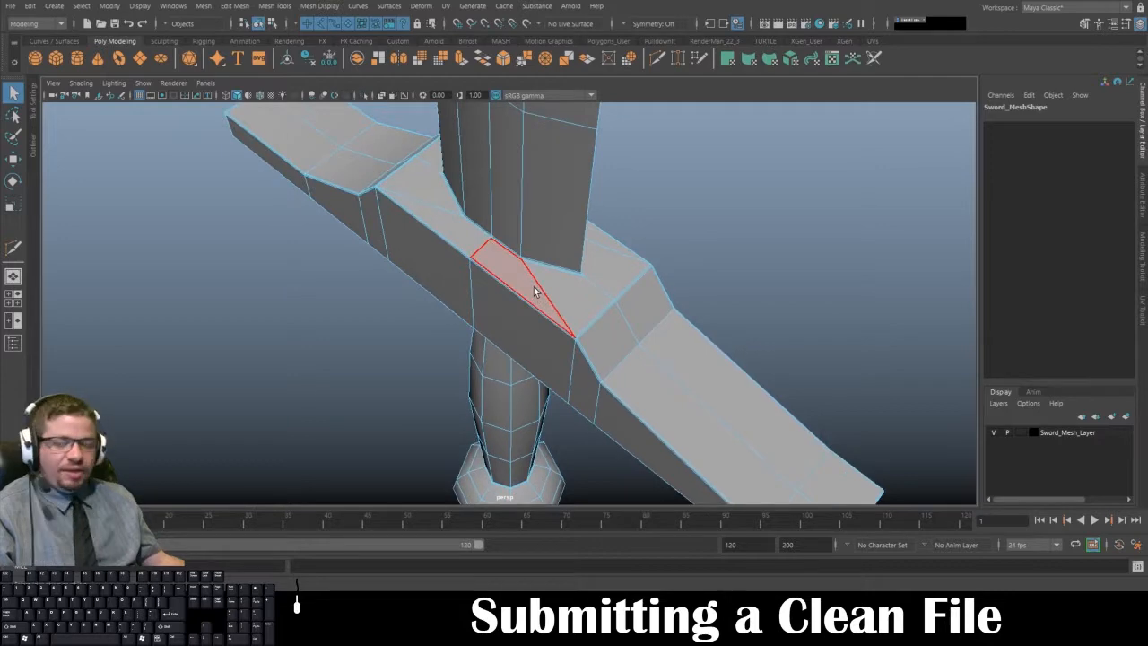
left_click(533, 287)
double_click(574, 285, "shift")
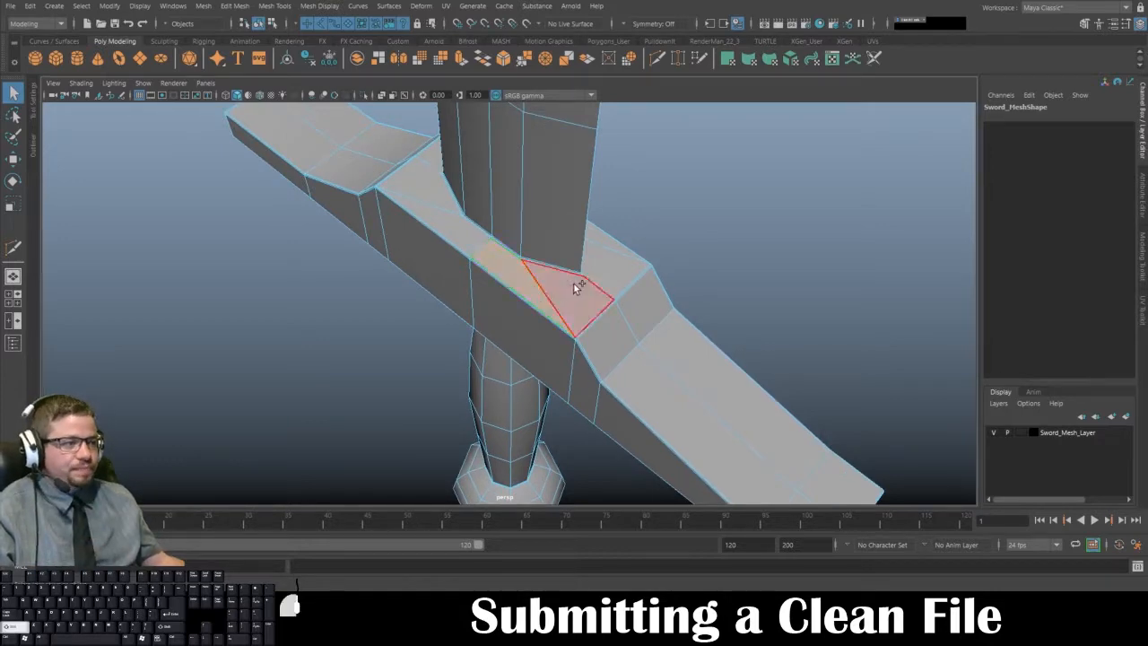
left_click_drag(574, 284, 528, 290, "alt")
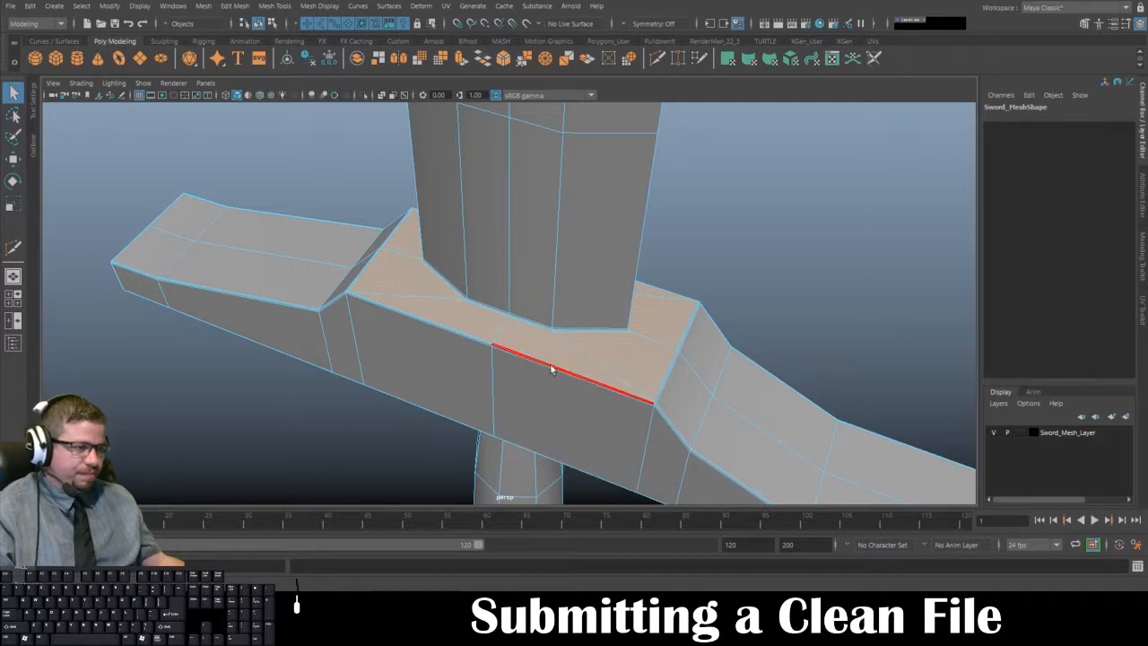
- Select the loop of faces running along the crossguard's side walls
left_click_drag(550, 373, 521, 321, "alt")
left_click_drag(513, 395, 408, 338, "alt")
left_click(466, 334)
double_click(495, 334, "shift")
middle_click_drag(350, 290, 305, 343, "alt")
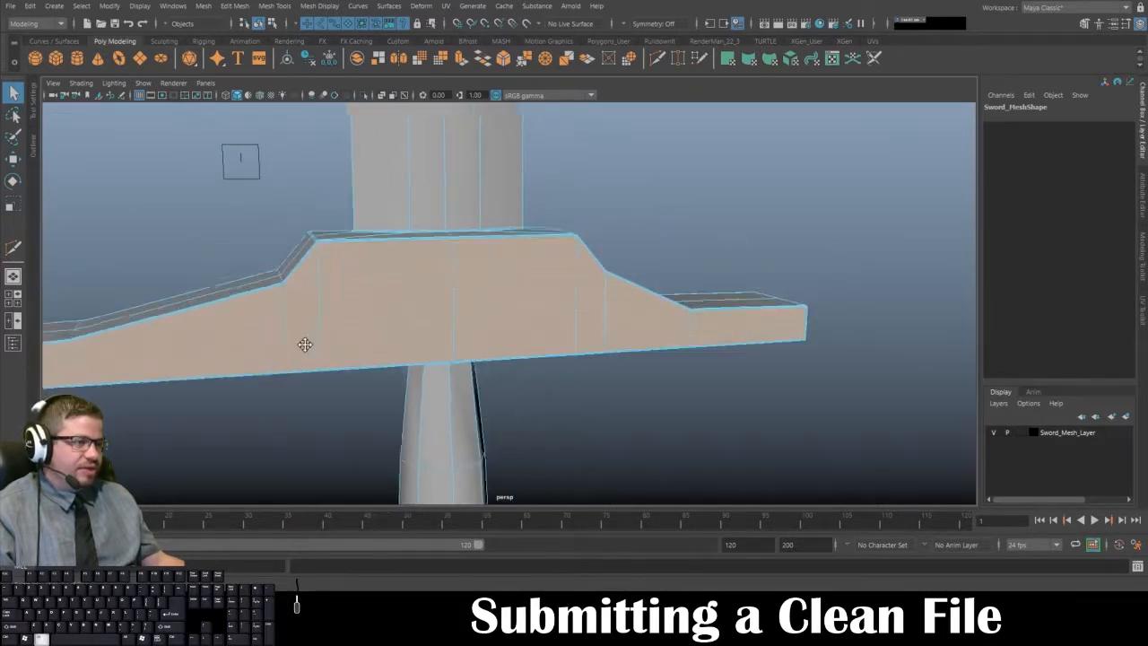
- Examine the edge flow across the crossguard, grip and pommel from several angles
right_click_drag(305, 344, 368, 305, "alt")
left_click_drag(368, 305, 462, 323, "alt")
middle_click_drag(485, 247, 431, 101, "alt")
right_click_drag(449, 171, 404, 196, "alt")
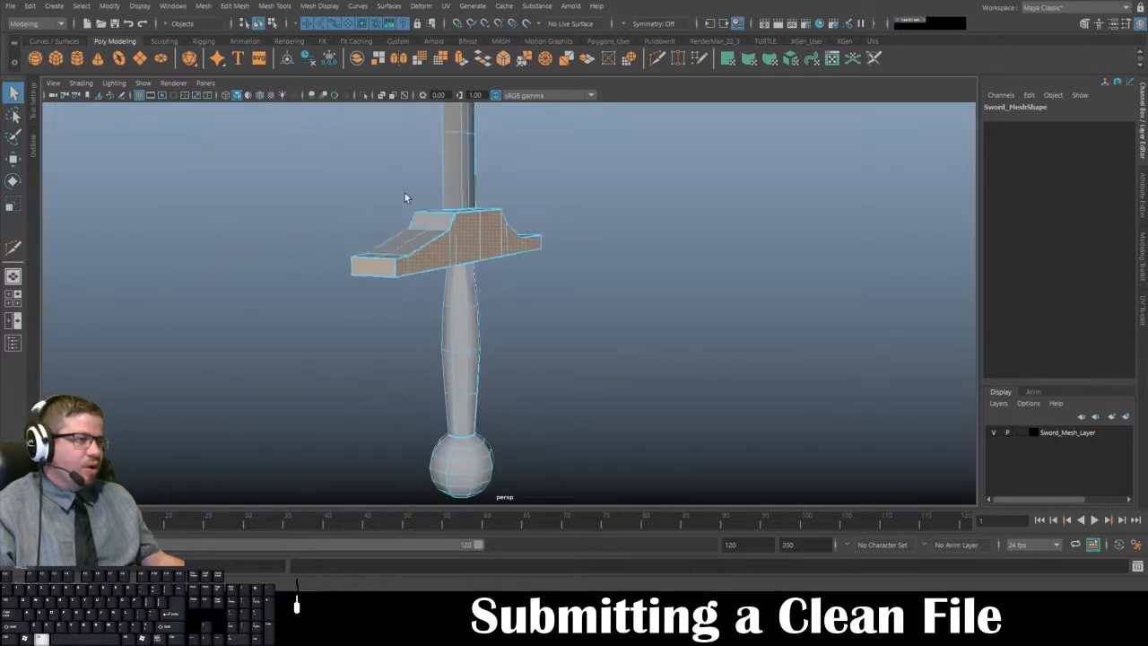
left_click_drag(404, 197, 412, 155, "alt")
middle_click_drag(462, 209, 495, 315, "alt")
right_click_drag(561, 256, 494, 225, "alt")
middle_click_drag(516, 229, 526, 280, "alt")
left_click_drag(526, 280, 504, 244, "alt")
middle_click_drag(504, 244, 464, 193, "alt")
left_click_drag(465, 194, 505, 312, "alt")
right_click_drag(504, 312, 544, 325, "alt")
middle_click_drag(485, 276, 405, 189, "alt")
right_click_drag(484, 332, 539, 378, "alt")
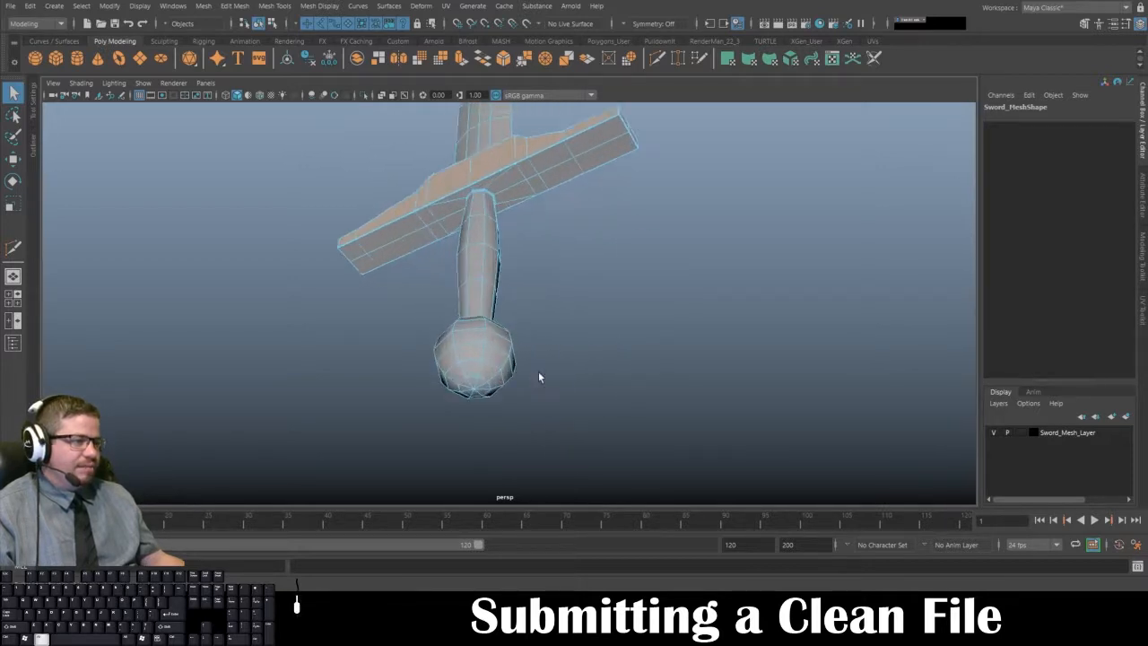
left_click_drag(550, 363, 460, 311, "alt")
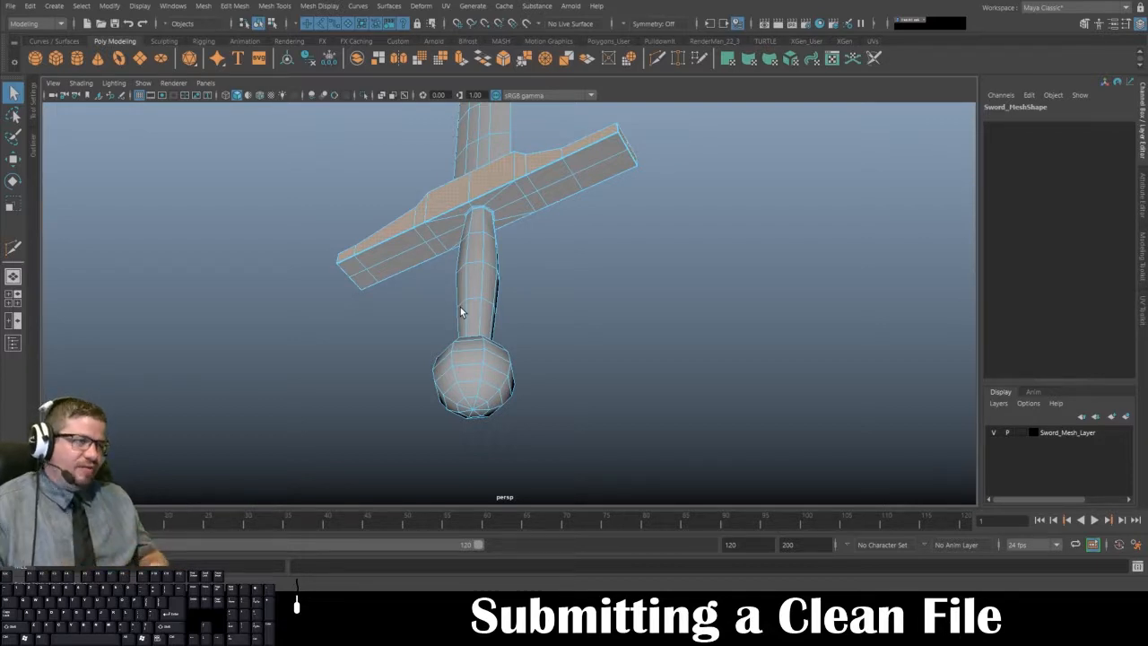
- Examine the whole sword's topology from tip to pommel, finishing close to the crossguard's underside
left_click_drag(460, 309, 558, 324, "alt")
middle_click_drag(558, 325, 596, 423, "alt")
right_click_drag(596, 423, 519, 309, "alt")
middle_click_drag(519, 309, 540, 415, "alt")
left_click_drag(540, 416, 554, 368, "alt")
middle_click_drag(554, 367, 563, 424, "alt")
right_click_drag(562, 424, 528, 367, "alt")
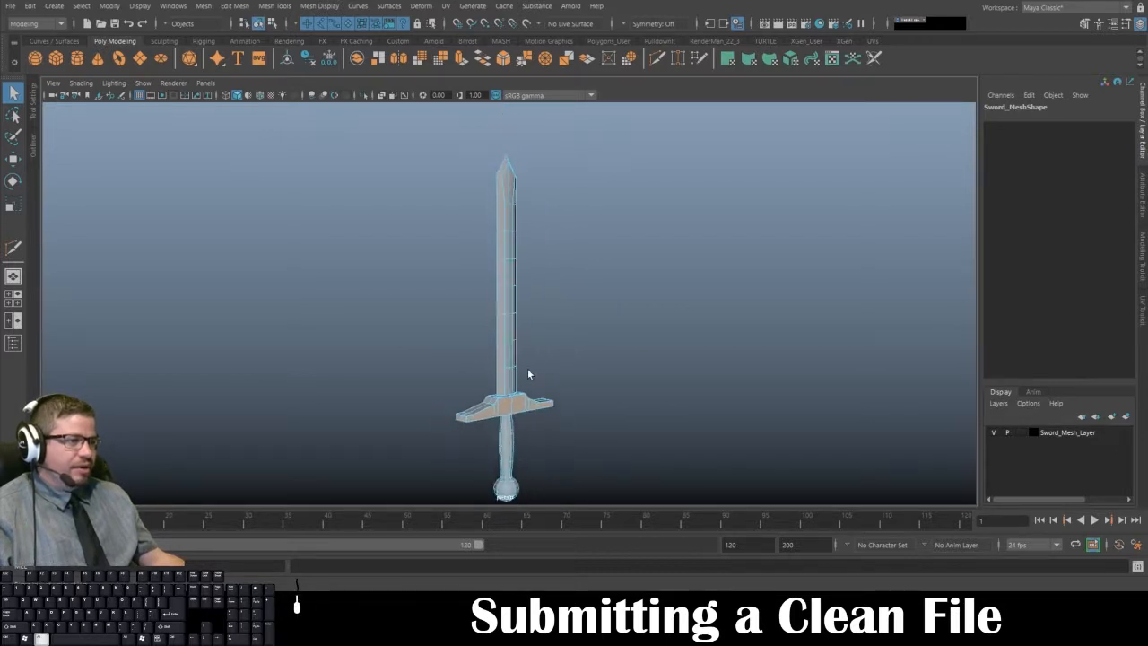
mouse_move(528, 368)
middle_mouse_down("alt")
mouse_move(535, 387)
mouse_move(535, 372)
middle_mouse_up("alt")
left_click_drag(534, 377, 451, 346, "alt")
mouse_move(448, 265)
middle_mouse_down("alt")
mouse_move(446, 302)
mouse_move(436, 300)
middle_mouse_up("alt")
mouse_move(424, 234)
right_mouse_down("alt")
mouse_move(497, 376)
mouse_move(512, 347)
right_mouse_up("alt")
left_click_drag(512, 347, 503, 284, "alt")
mouse_move(520, 265)
right_mouse_down("alt")
mouse_move(540, 417)
mouse_move(499, 323)
mouse_move(493, 349)
right_mouse_up("alt")
mouse_move(493, 348)
left_mouse_down("alt")
mouse_move(489, 381)
mouse_move(520, 290)
mouse_move(457, 269)
mouse_move(467, 379)
mouse_move(538, 379)
mouse_move(517, 306)
left_mouse_up("alt")
- Select the loop of faces on the crossguard's underside that surrounds the grip
left_click(523, 259)
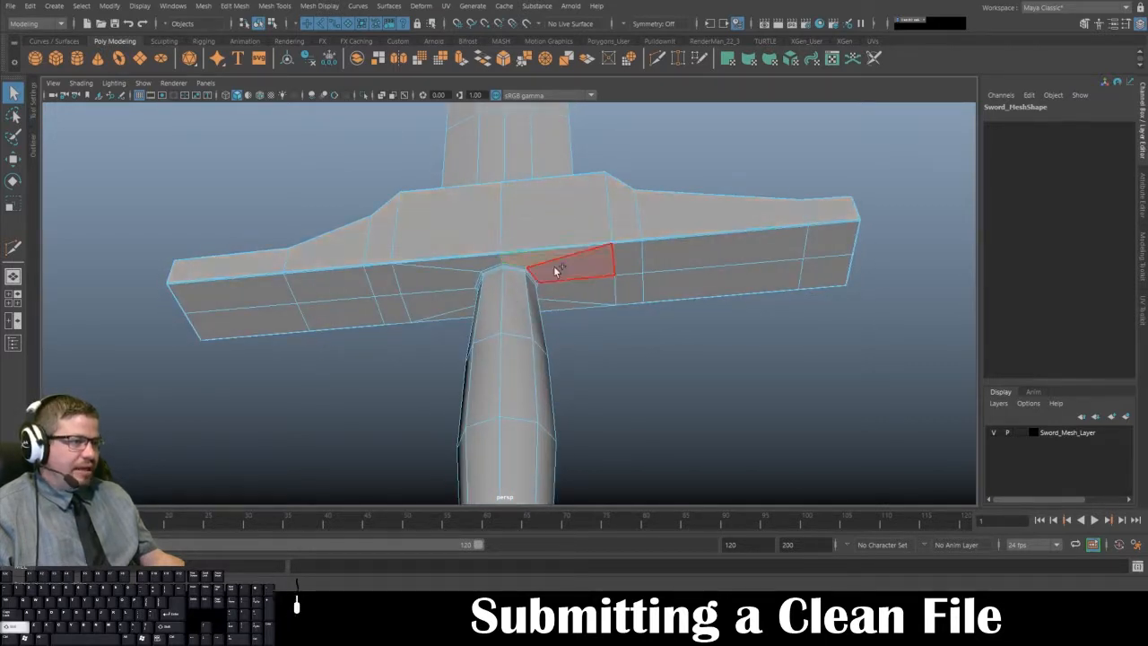
double_click(552, 269, "shift")
right_click_drag(417, 220, 401, 277, "alt")
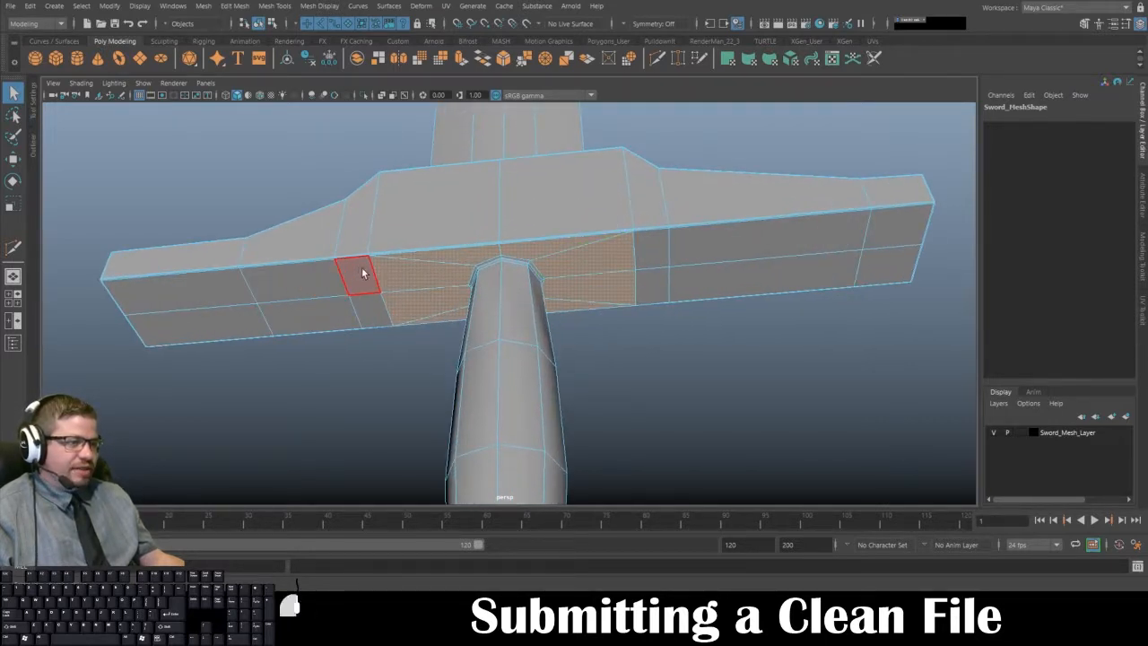
- Select the narrow face loop wrapping around one crossguard arm at the raised centre's sloped edge
left_click(362, 272)
double_click(381, 319, "shift")
left_click_drag(382, 320, 402, 352, "alt")
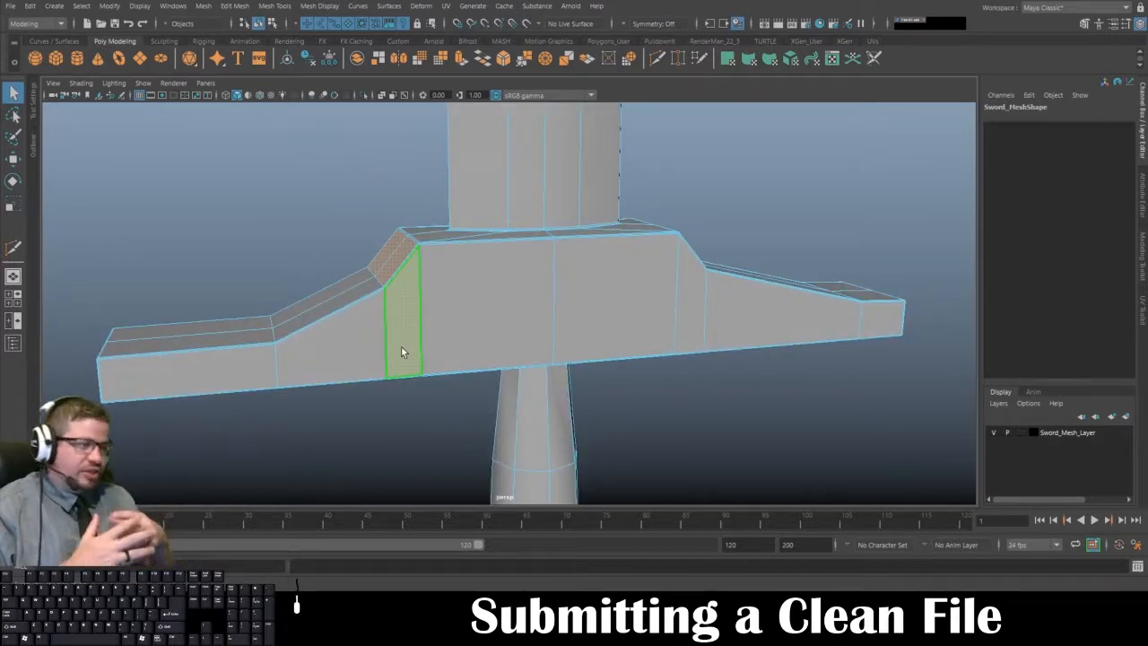
- Switch from face to object selection and view the whole sword mesh from below
right_click_drag(401, 346, 410, 216)
left_click_drag(410, 314, 526, 281, "alt")
left_click_drag(611, 405, 499, 280, "alt")
left_click_drag(510, 395, 463, 302, "alt")
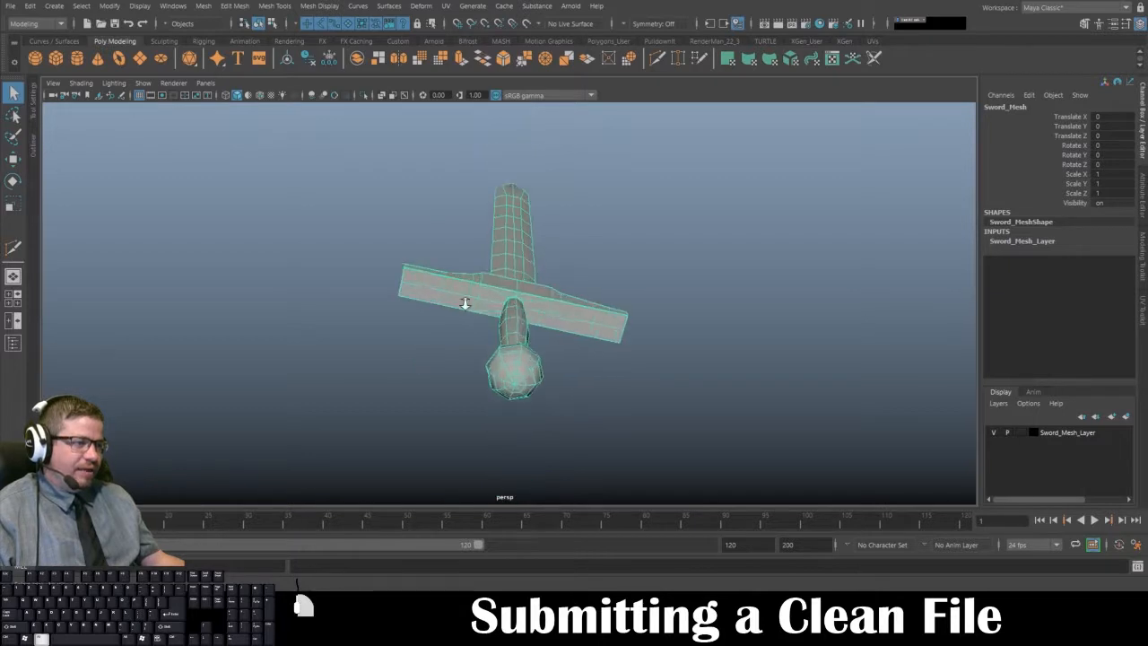
- Soften all edges of the sword mesh
right_click_drag(464, 302, 591, 380, "alt")
left_click(591, 381)
left_click_drag(484, 309, 518, 397, "alt")
middle_click_drag(462, 323, 460, 182, "alt")
right_click_drag(460, 182, 488, 301, "alt")
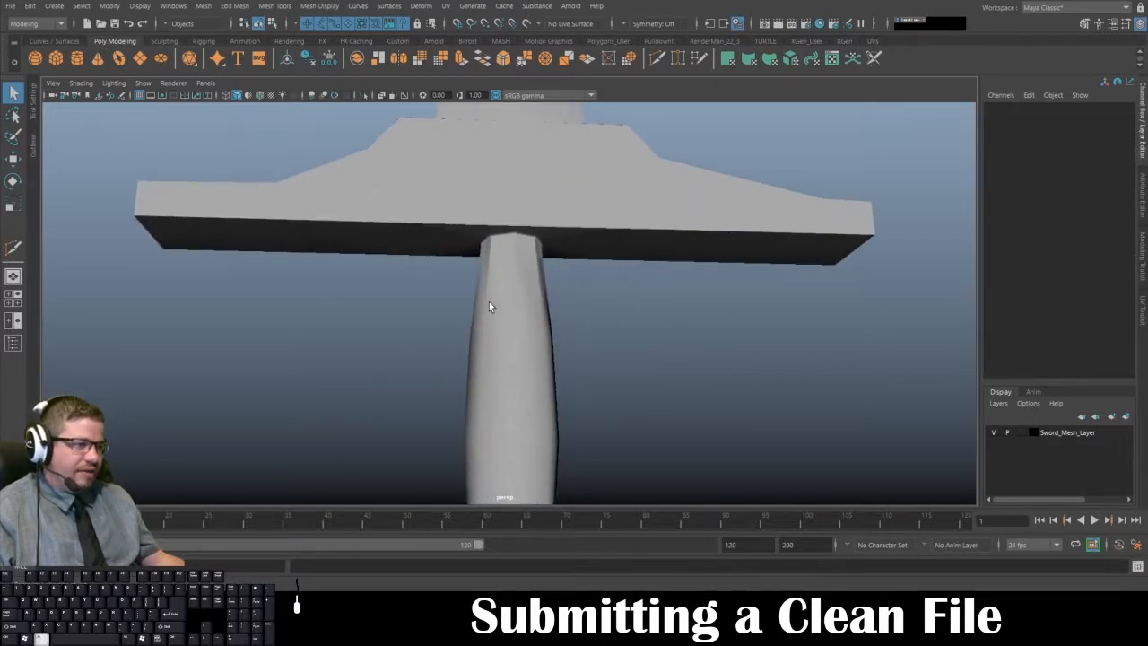
left_click_drag(488, 301, 618, 302, "alt")
left_click(616, 312)
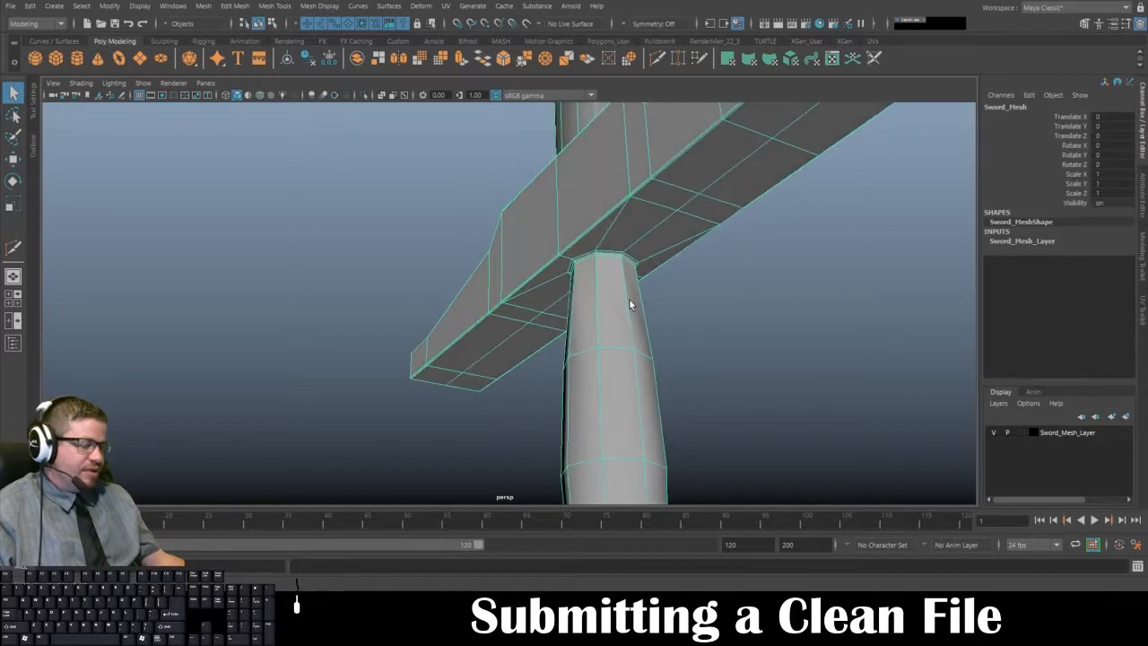
right_click_drag(589, 281, 706, 286, "shift")
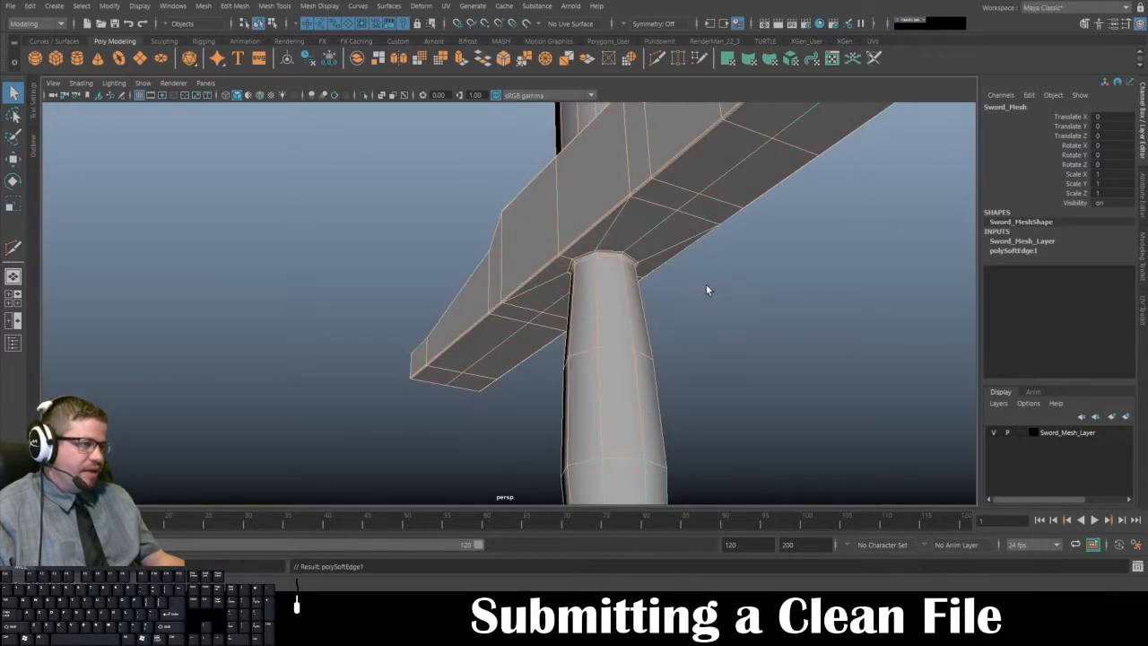
left_click(712, 351)
- Harden the edge loops running along the blade's cutting edges up to the tip and return to object selection
left_click_drag(712, 357, 487, 287, "alt")
left_click(505, 188)
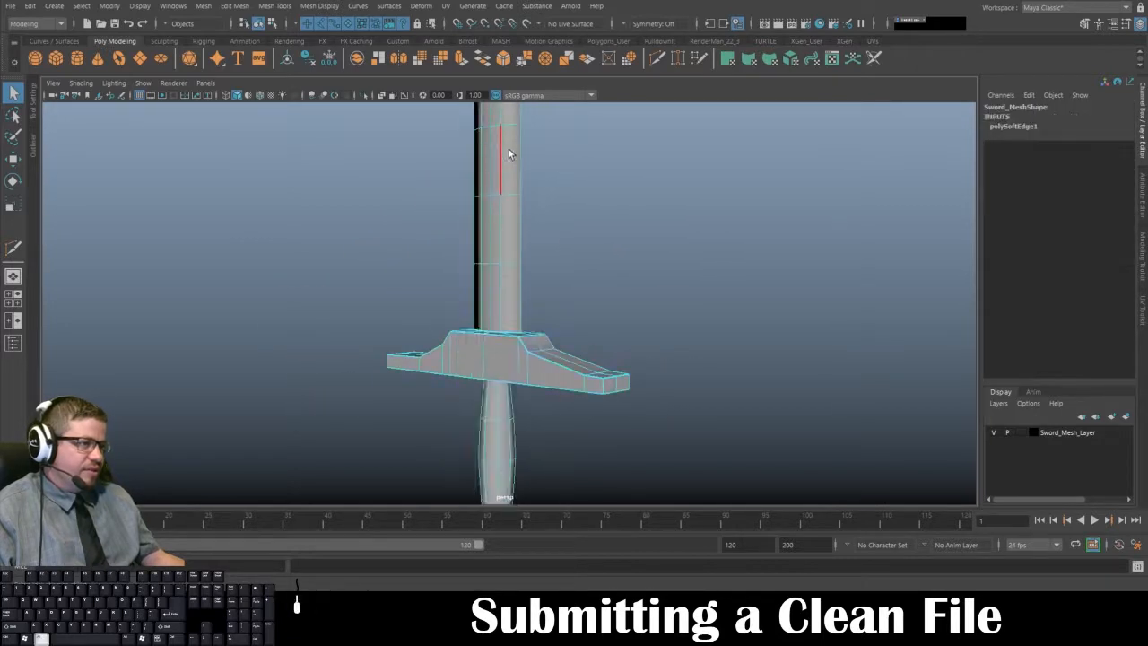
left_click_drag(507, 149, 556, 446, "alt")
middle_click_drag(511, 281, 508, 495, "alt")
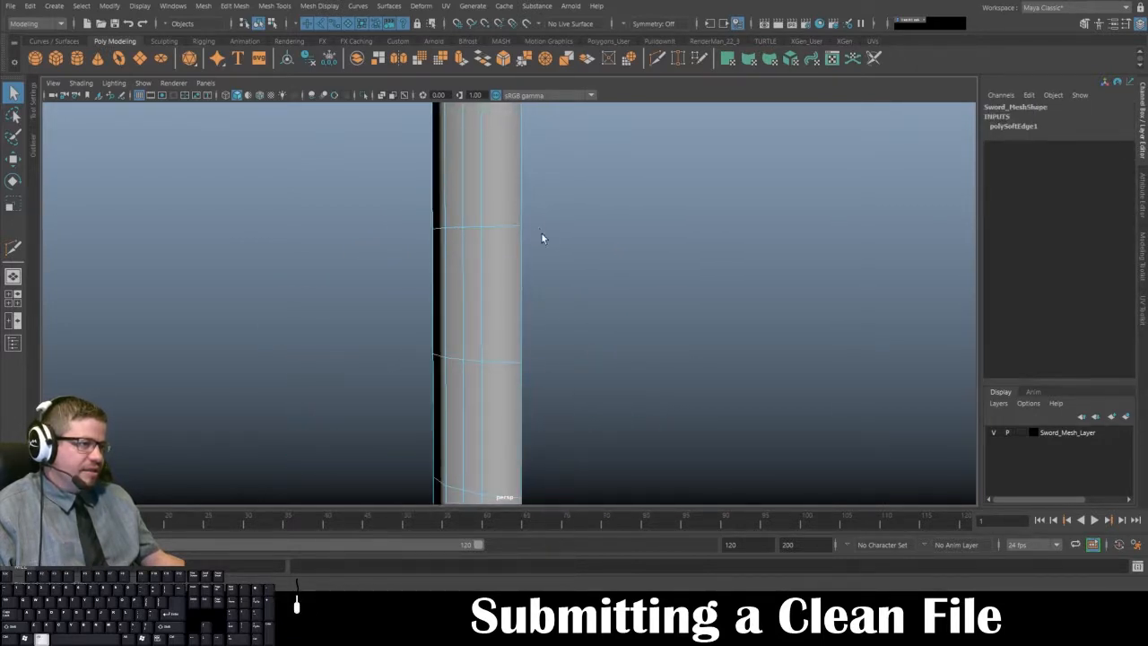
middle_click_drag(524, 134, 524, 271, "alt")
left_click_drag(526, 144, 569, 229, "alt")
middle_click_drag(563, 278, 548, 172, "alt")
right_click_drag(548, 172, 448, 297, "alt")
middle_click_drag(426, 292, 487, 300, "alt")
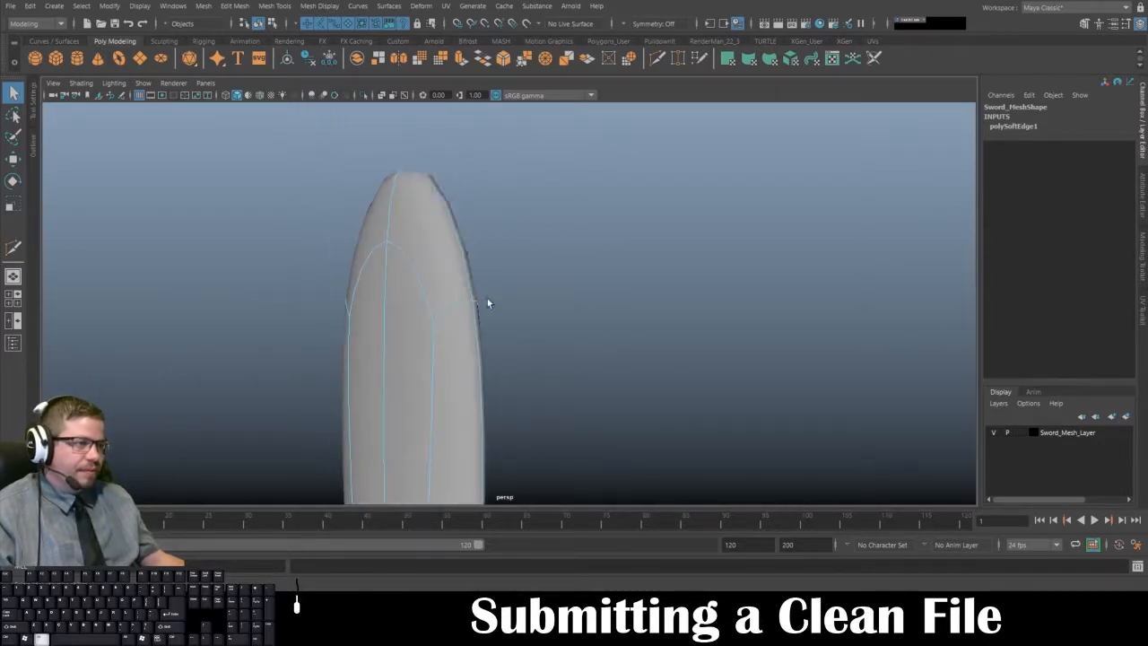
left_click_drag(469, 283, 581, 266, "alt")
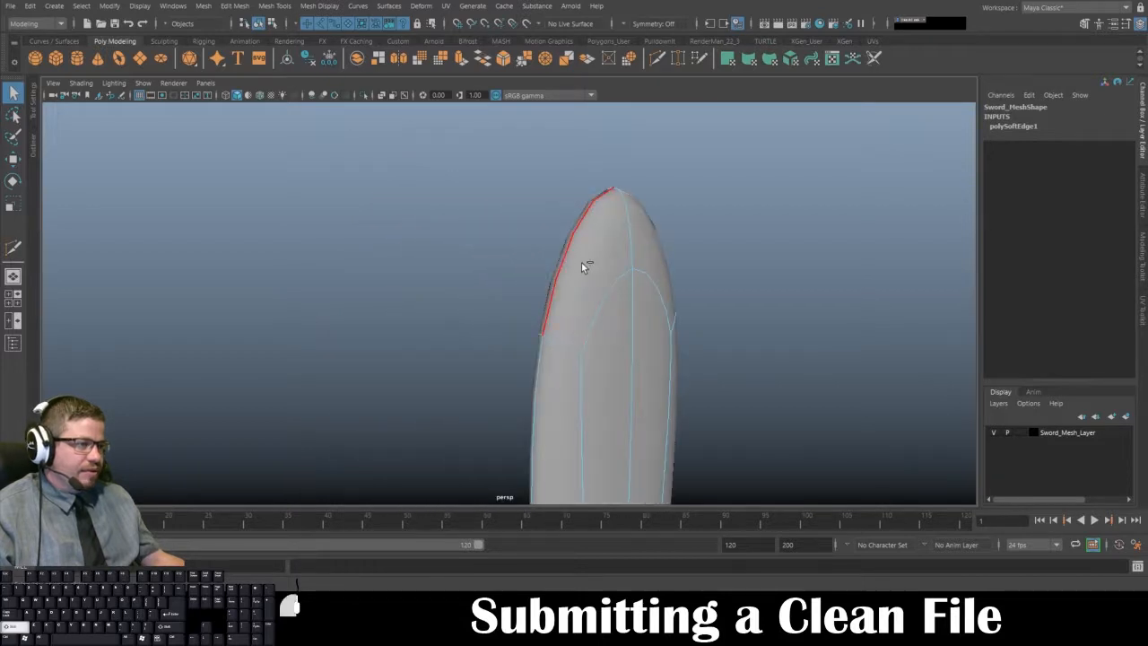
middle_click_drag(556, 466, 530, 108, "alt")
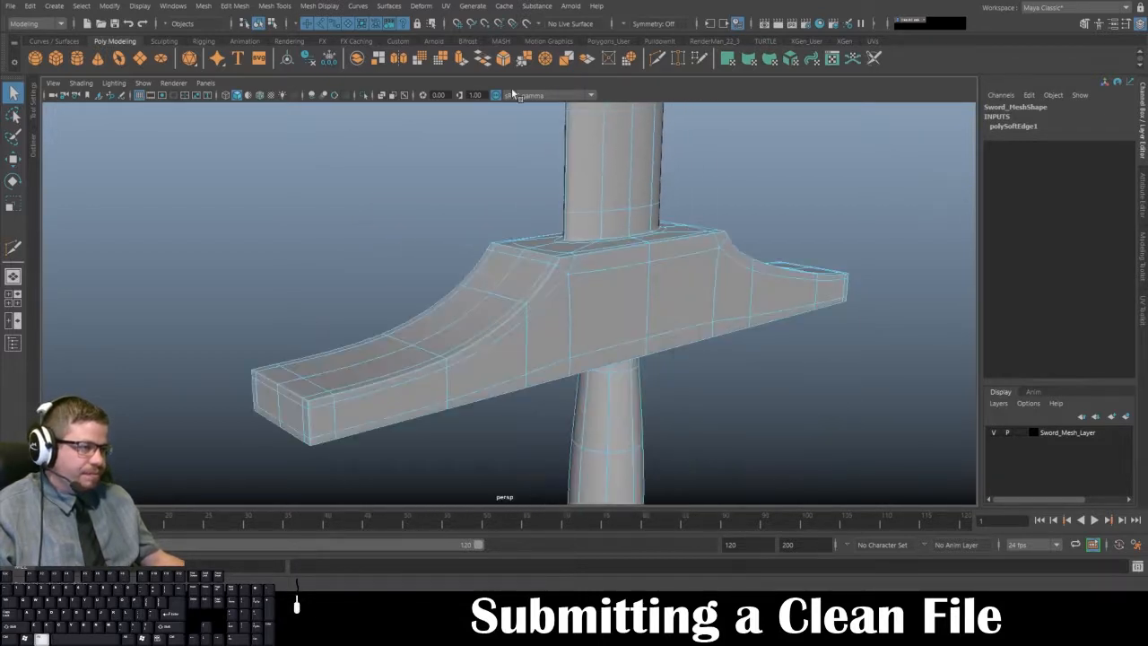
left_click_drag(582, 183, 604, 203, "alt")
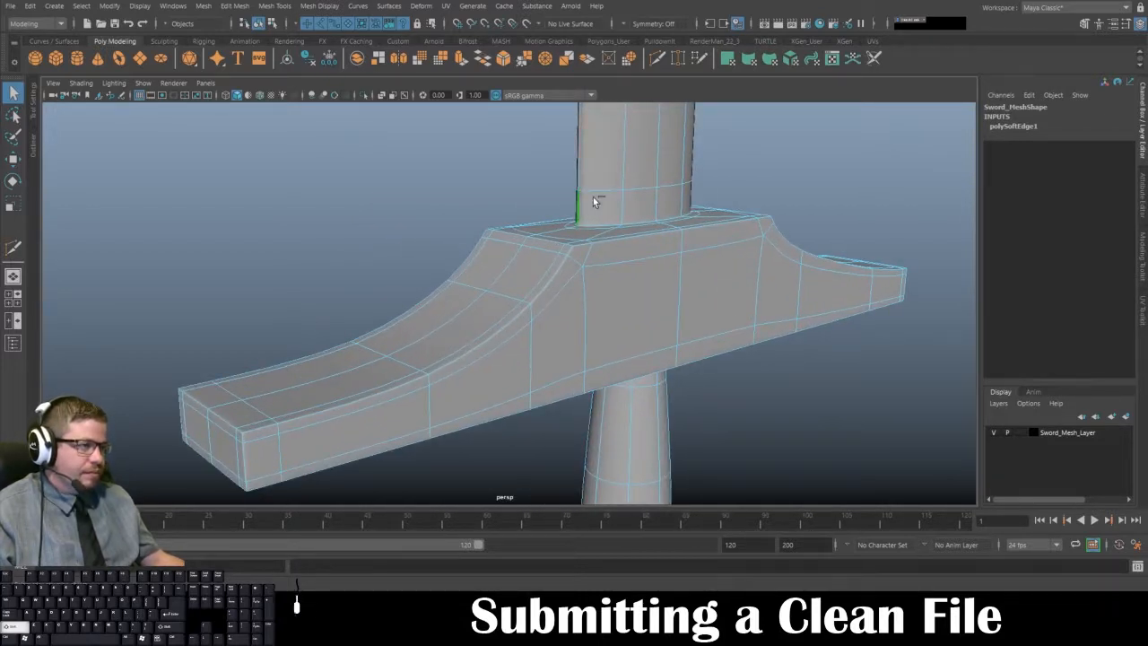
scroll(593, 201, "up", 3)
right_click_drag(595, 224, 694, 276, "shift")
right_click_drag(618, 180, 666, 161)
left_click(722, 237)
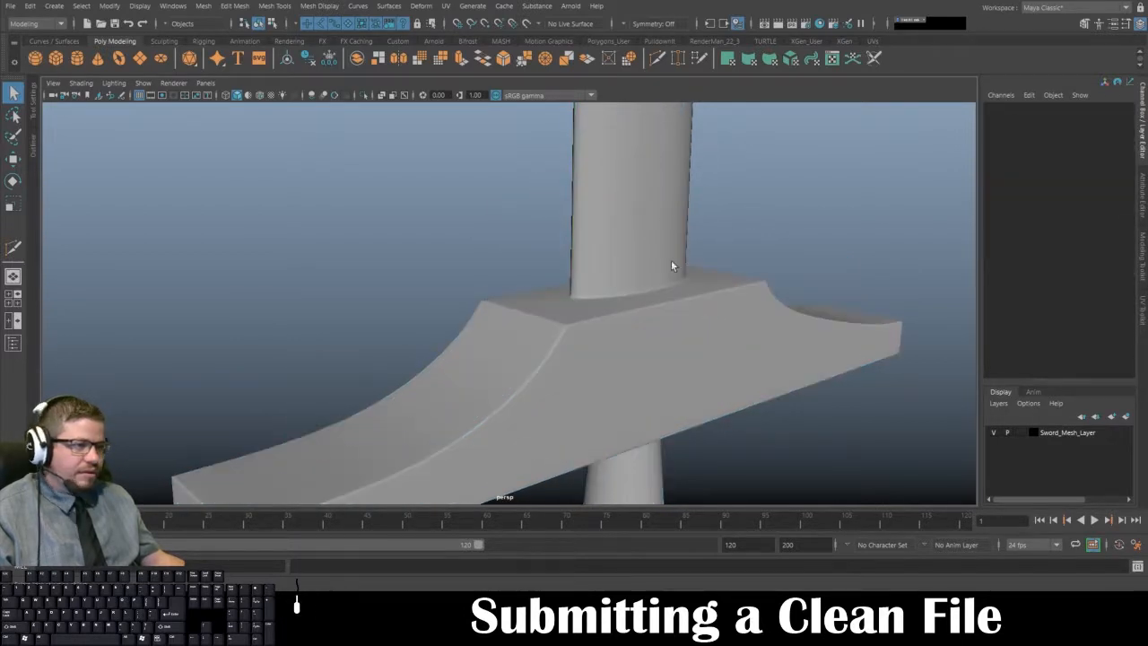
- Set the sword mesh to unsmoothed display and examine its shading from the crossguard to the blade tip
left_click(659, 267)
key("1")
left_click(751, 215)
left_click_drag(695, 270, 711, 338, "alt")
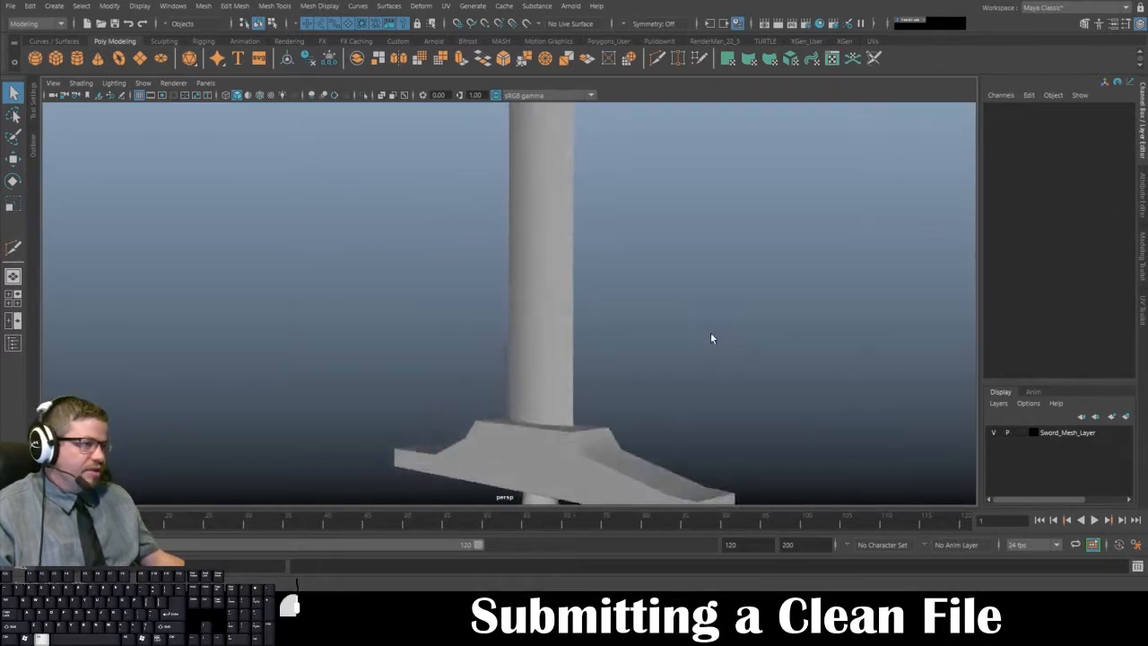
right_click_drag(711, 338, 574, 296, "alt")
middle_click_drag(574, 296, 572, 320, "alt")
right_click_drag(571, 320, 535, 235, "alt")
middle_click_drag(534, 235, 534, 285, "alt")
right_click_drag(533, 285, 513, 227, "alt")
middle_click_drag(513, 228, 512, 251, "alt")
right_click_drag(512, 251, 507, 205, "alt")
middle_click_drag(507, 205, 509, 239, "alt")
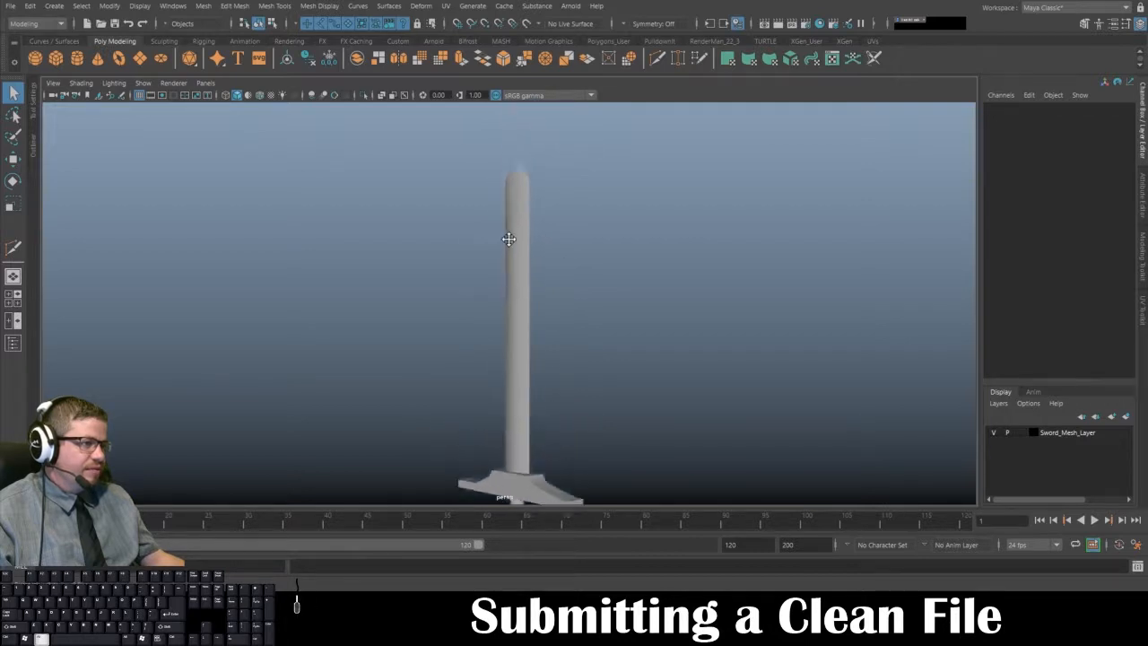
left_click_drag(508, 239, 505, 210, "alt")
- Delete all construction history in the scene with the sword mesh selected
left_click(505, 210)
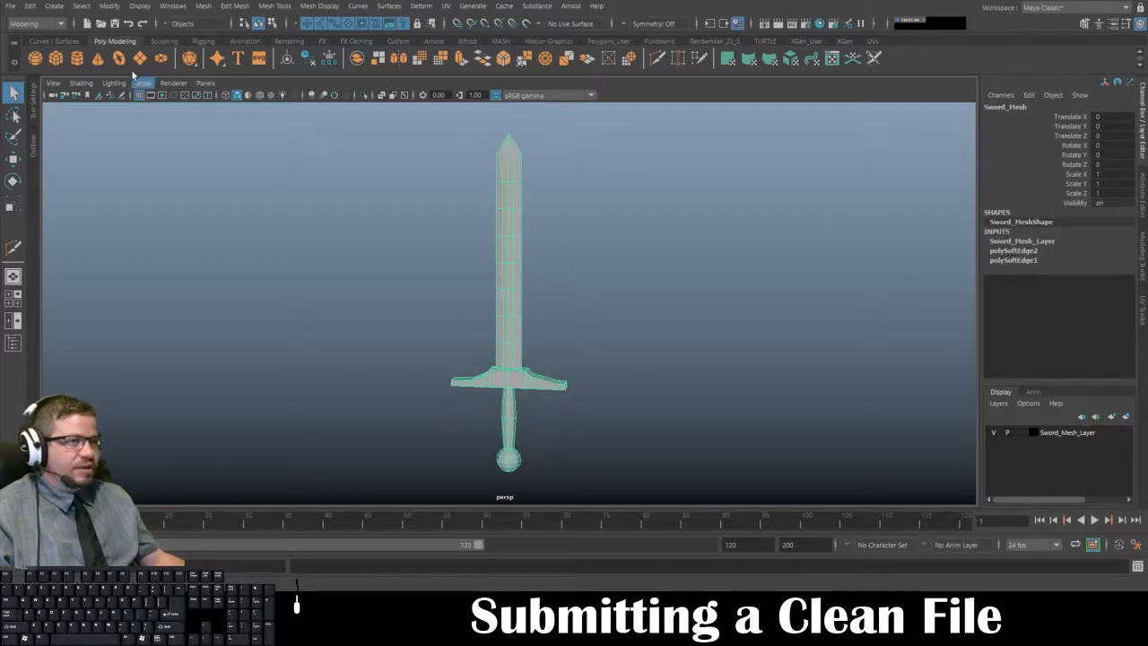
left_click(31, 6)
mouse_move(89, 158)
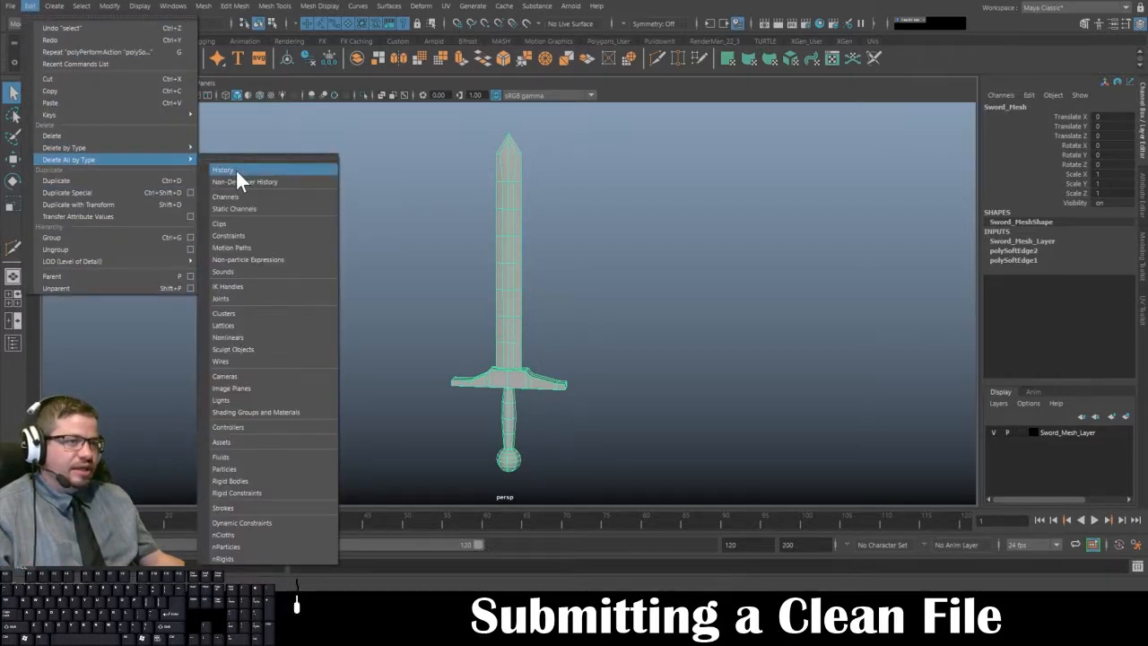
left_click(236, 170)
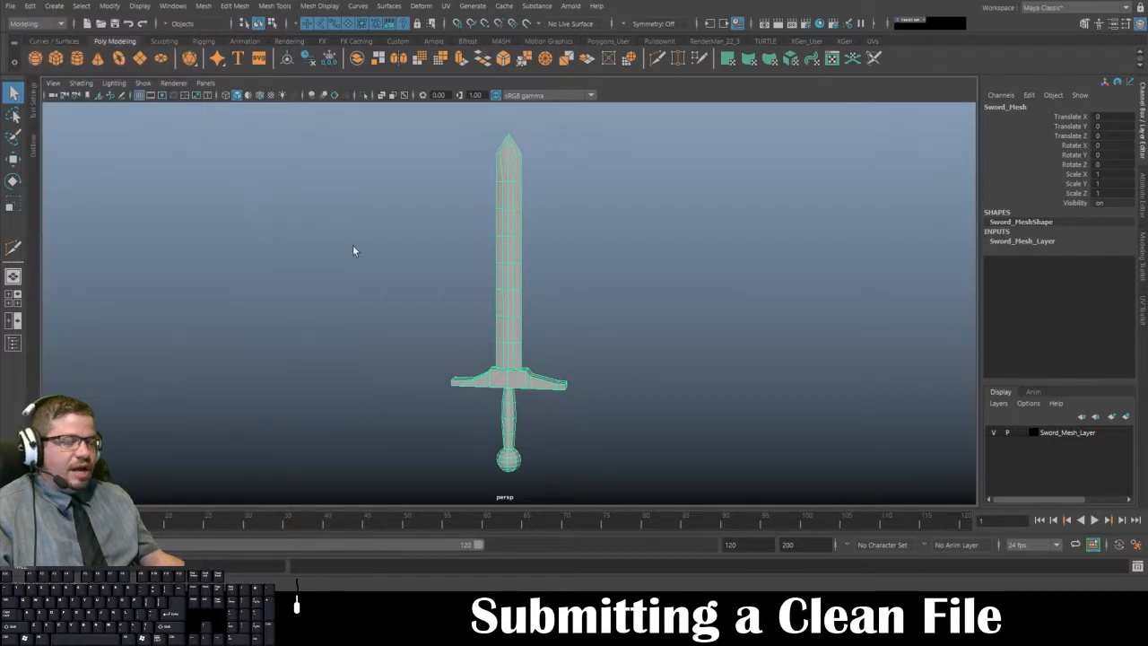
left_click_drag(352, 251, 356, 277, "alt")
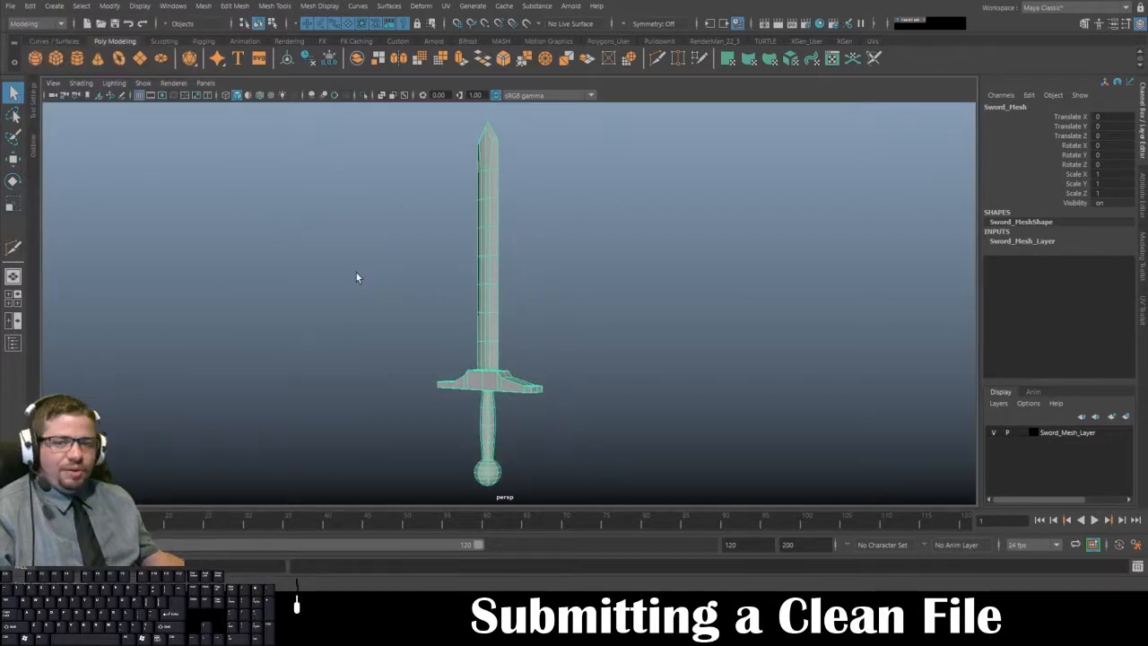